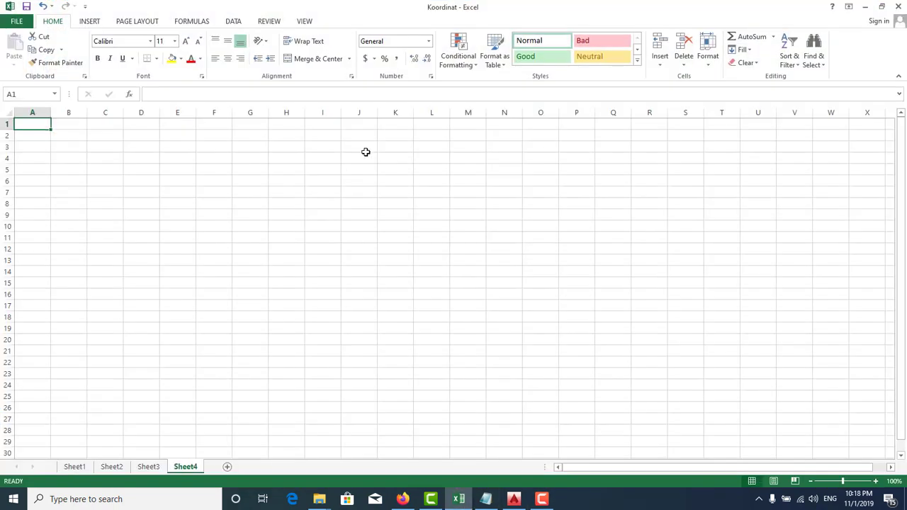
Step: Minimize the Koordinat workbook, with its empty Sheet4, to reveal the desktop
left_click(866, 6)
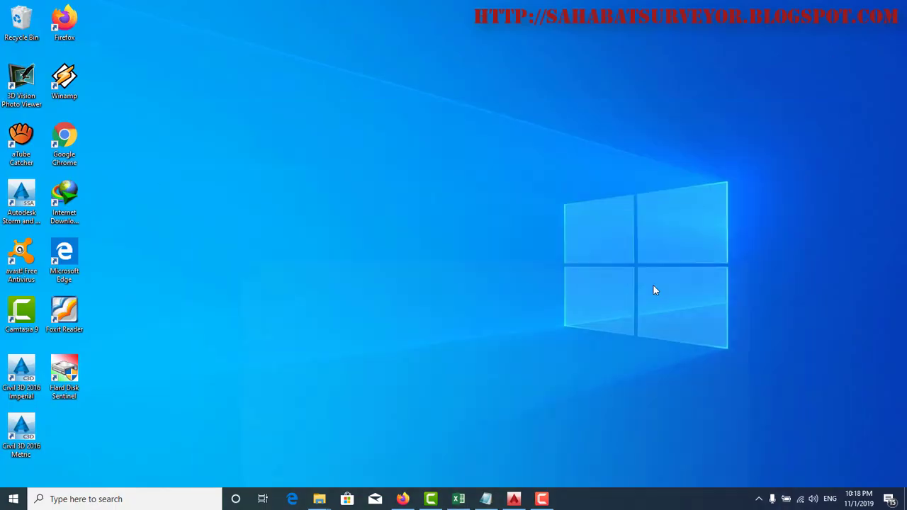
mouse_move(319, 499)
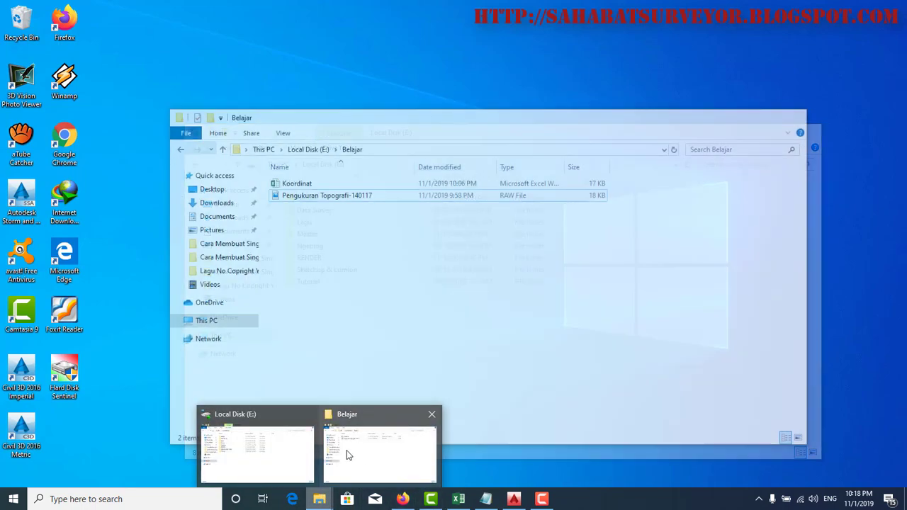
Step: Select the Pengukuran Topografi-140117 file in the Belajar folder and launch Topcon Link
left_click(347, 455)
left_click(319, 202)
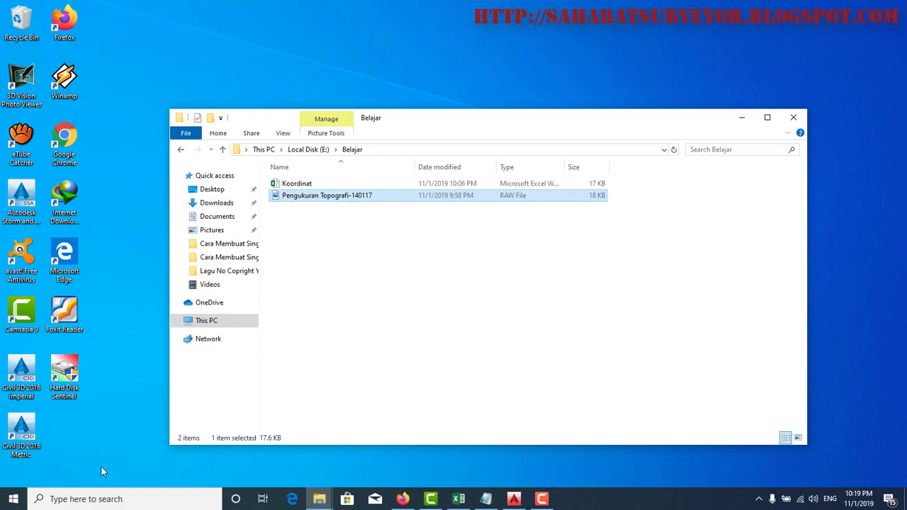
left_click(78, 499)
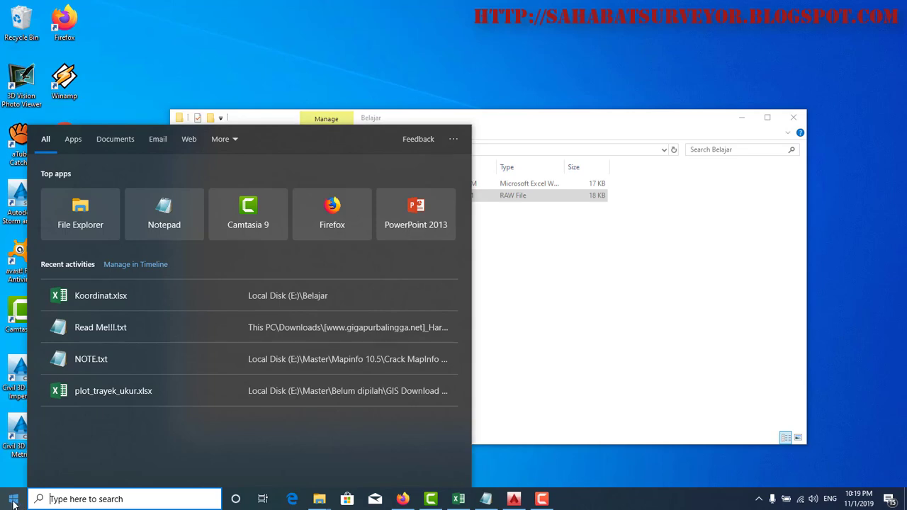
left_click(13, 500)
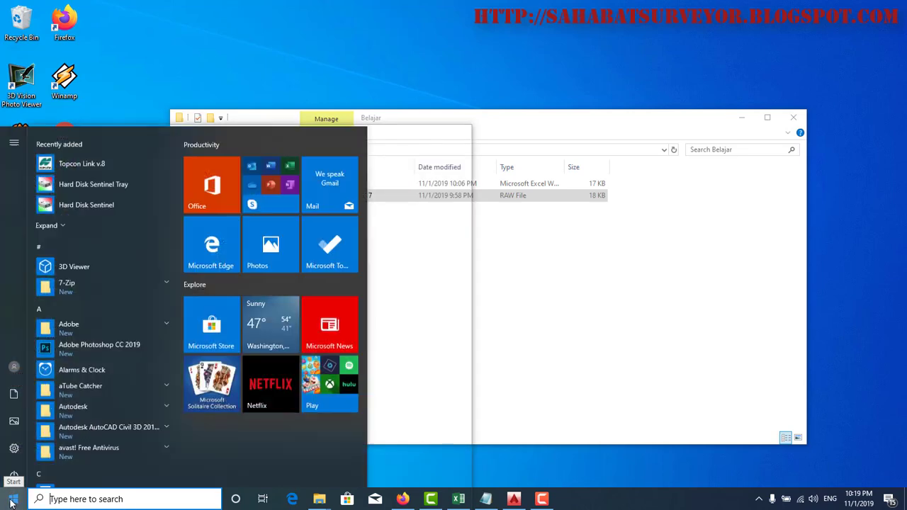
left_click(103, 162)
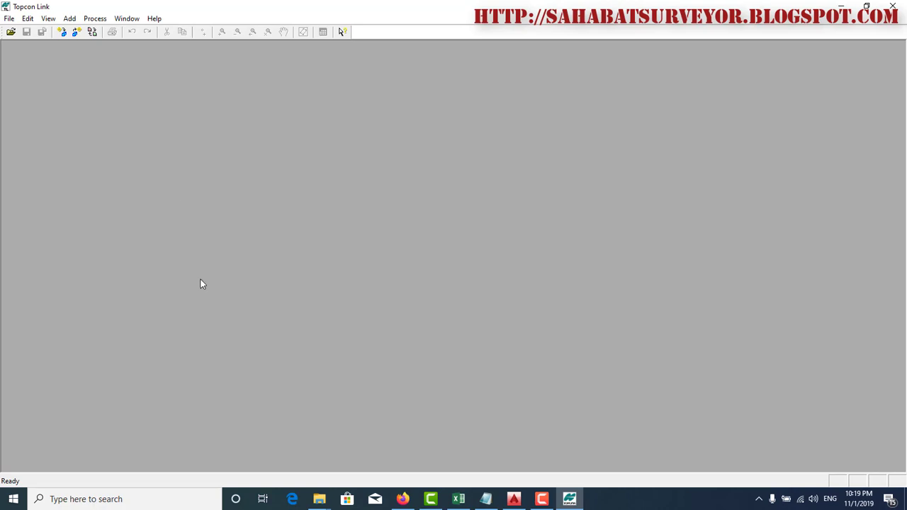
Step: Open Pengukuran Topografi-140117.raw in Topcon Link with its points table maximized
left_click(320, 500)
left_click(286, 448)
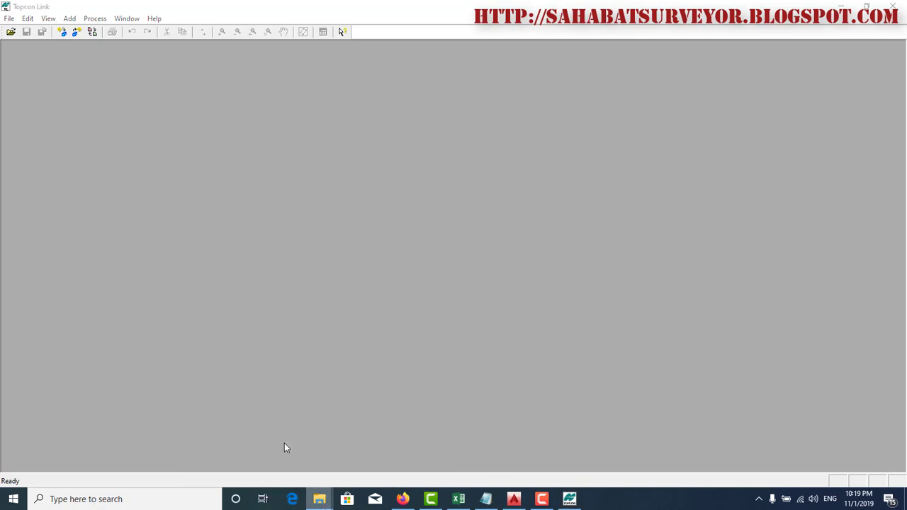
mouse_move(320, 500)
left_click(369, 438)
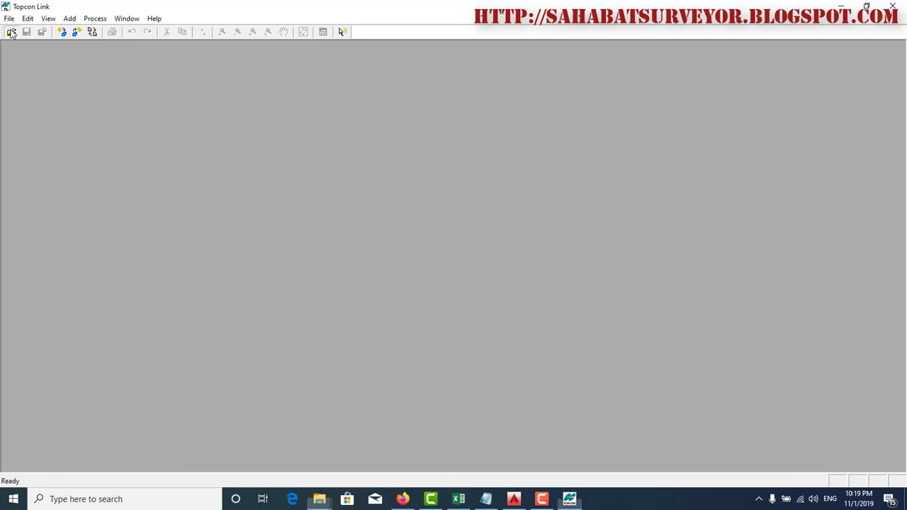
left_click(13, 32)
left_click(13, 32)
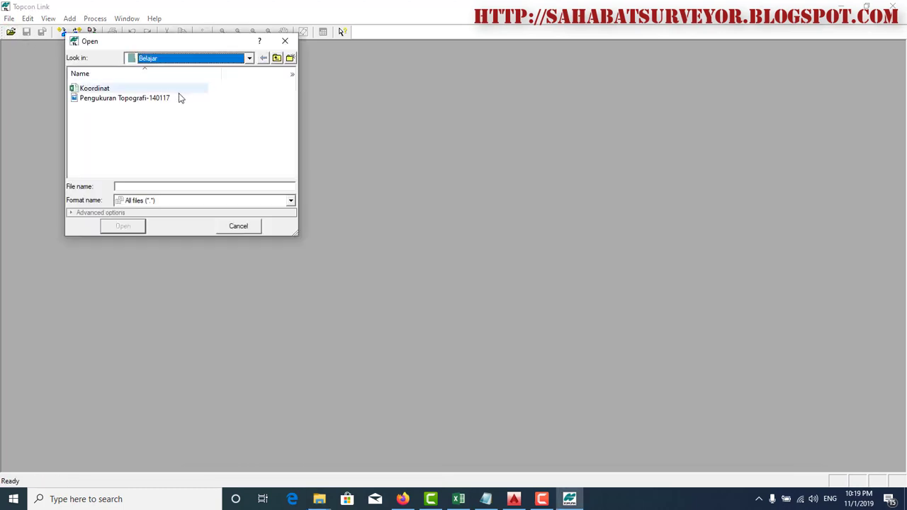
double_click(127, 101)
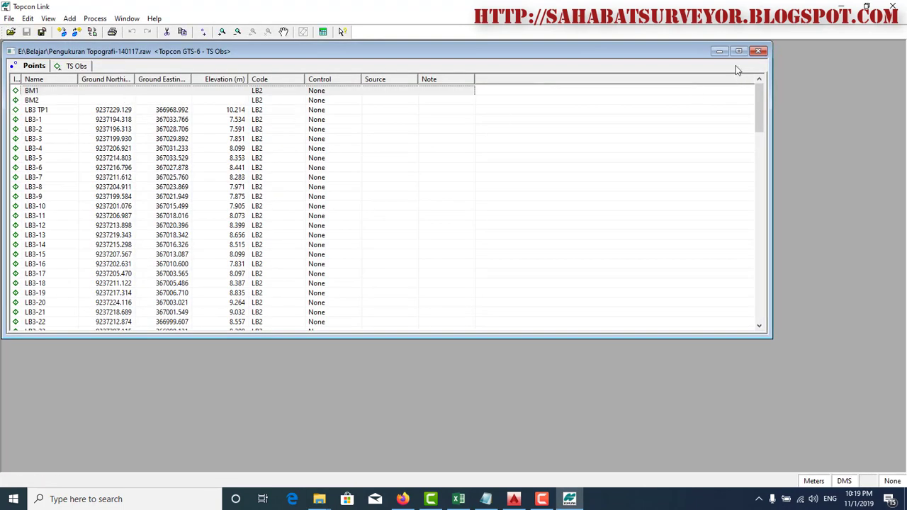
left_click(745, 55)
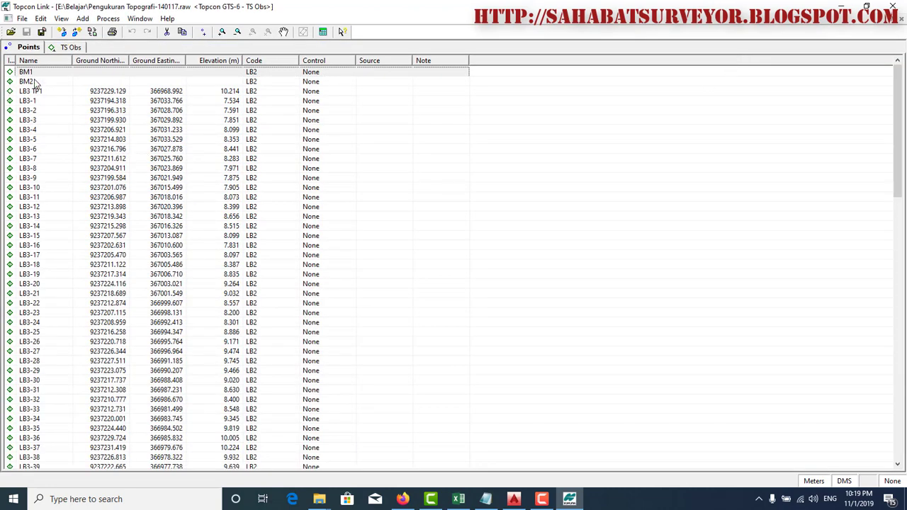
scroll(356, 235, "down", 1)
scroll(356, 236, "up", 1)
scroll(284, 170, "down", 1)
scroll(287, 177, "up", 1)
Step: Copy every point from BM1 through LB3-119 and return to the Koordinat workbook
left_click(25, 91)
scroll(248, 163, "down", 5)
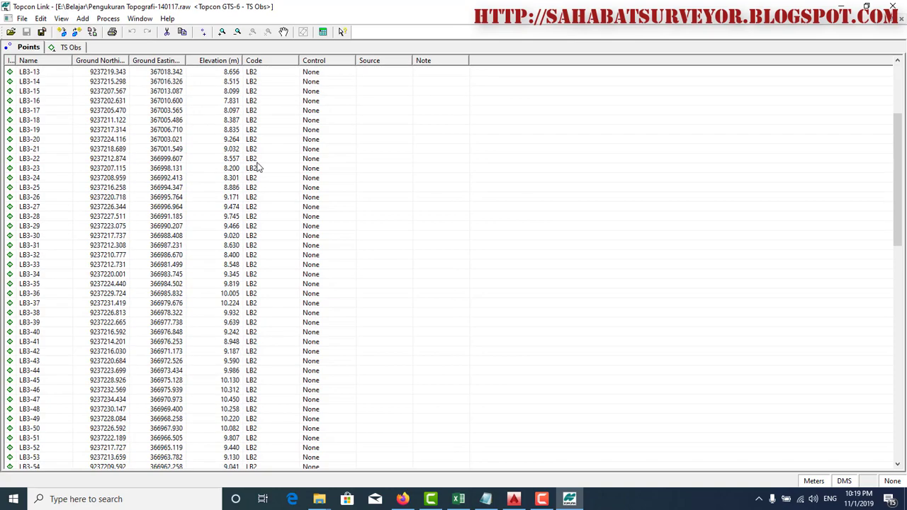
scroll(259, 166, "down", 8)
scroll(260, 166, "down", 7)
scroll(260, 174, "down", 7)
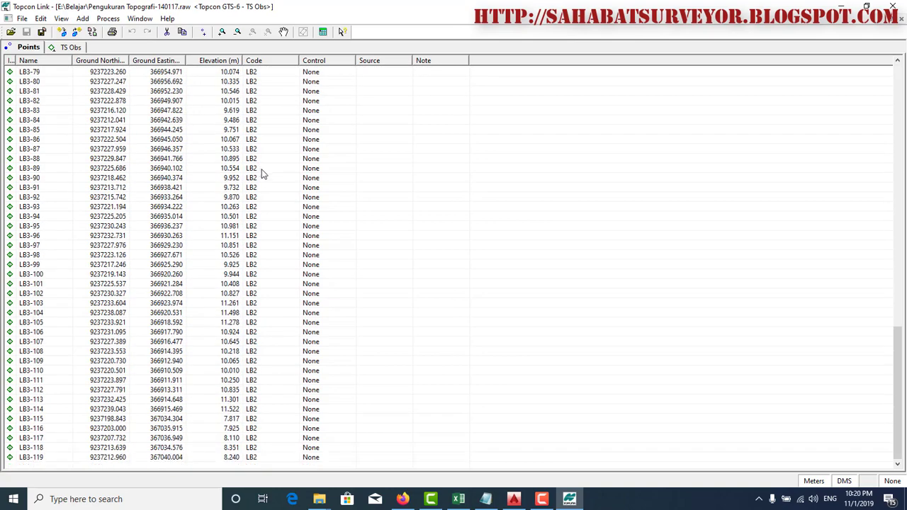
scroll(261, 174, "up", 10)
scroll(262, 172, "up", 9)
scroll(262, 173, "up", 7)
scroll(255, 163, "up", 1)
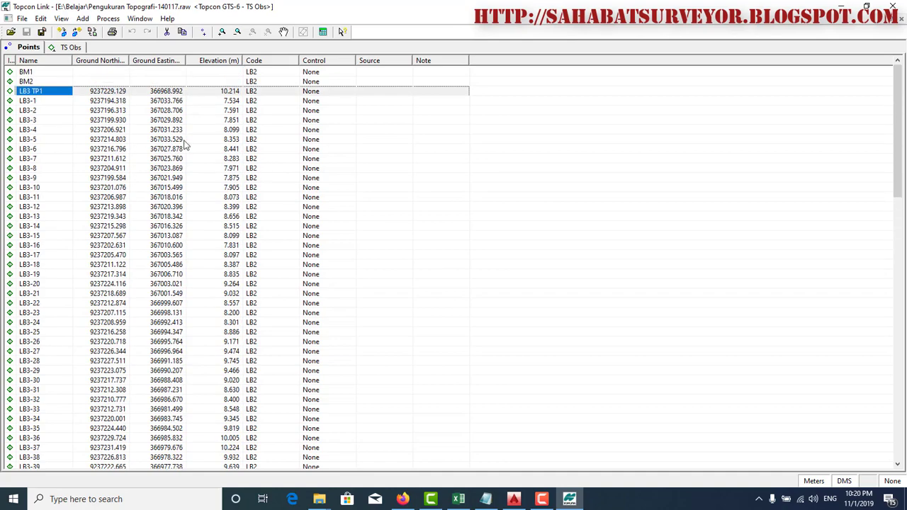
scroll(266, 170, "down", 11)
scroll(277, 227, "down", 10)
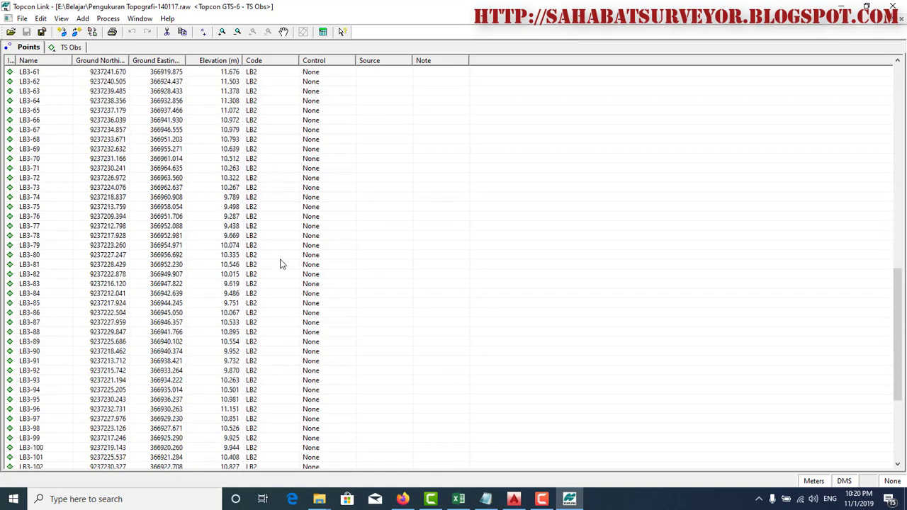
scroll(282, 266, "down", 6)
key("ctrl+a")
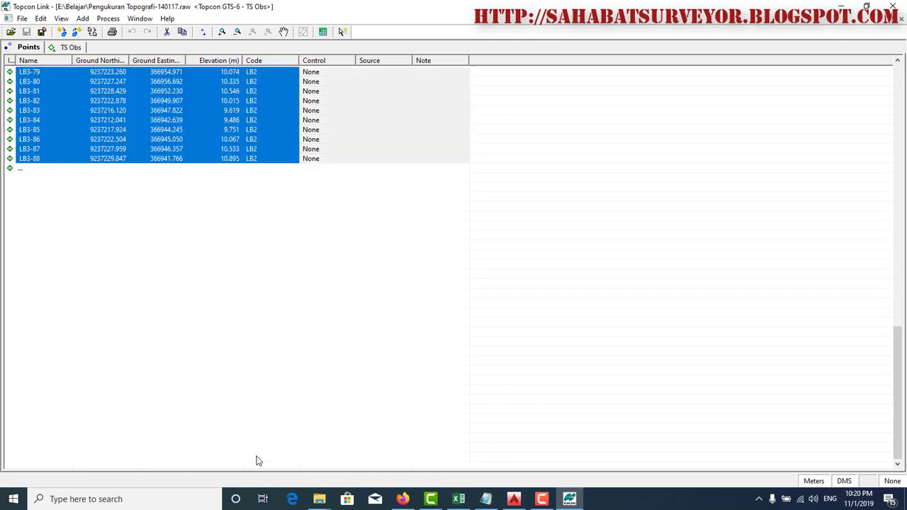
right_click(220, 314)
left_click(254, 331)
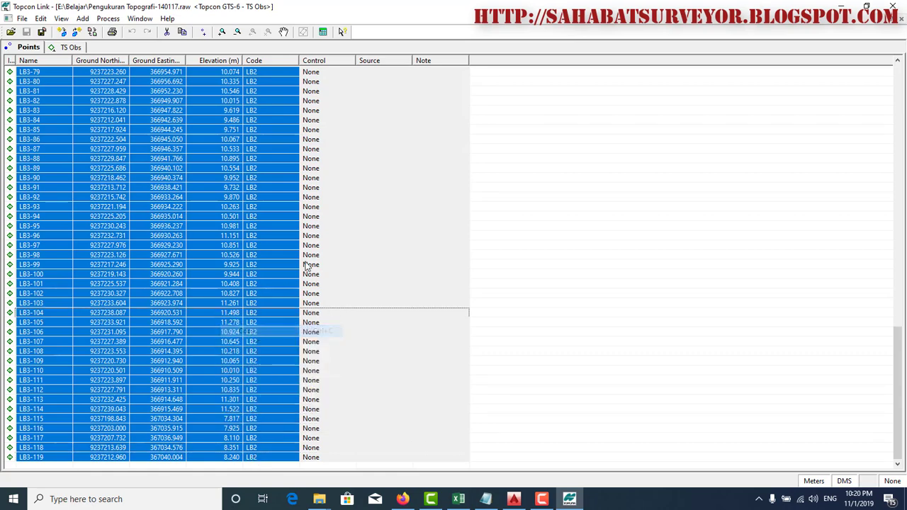
left_click(459, 499)
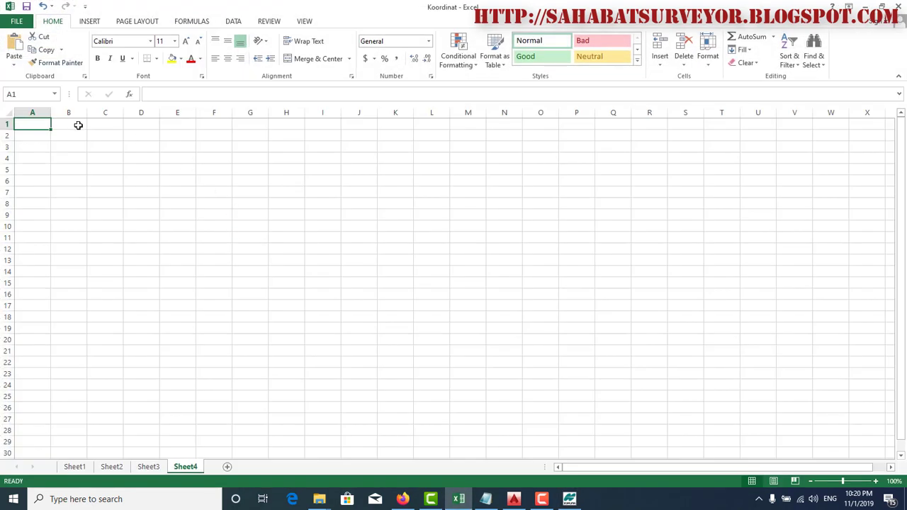
Step: Paste the survey points into Sheet4 and delete the Icon column
key("ctrl+v")
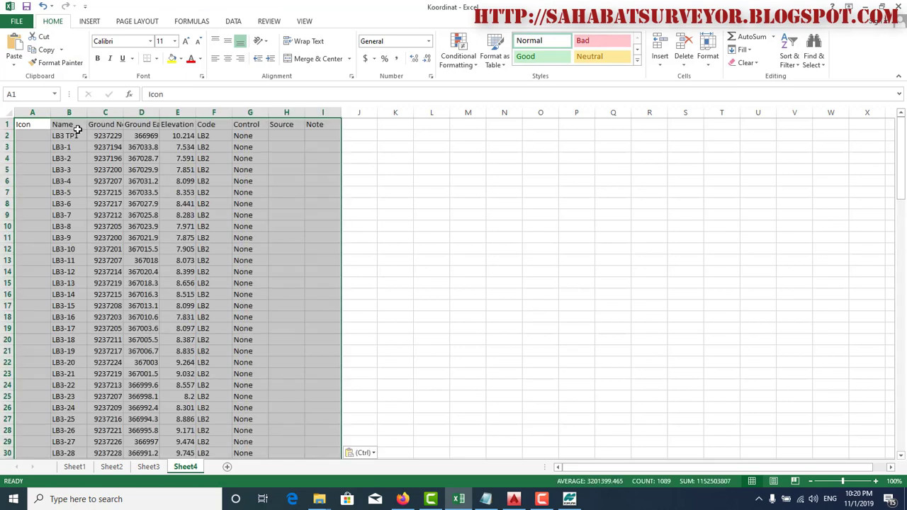
left_click(32, 115)
right_click(32, 115)
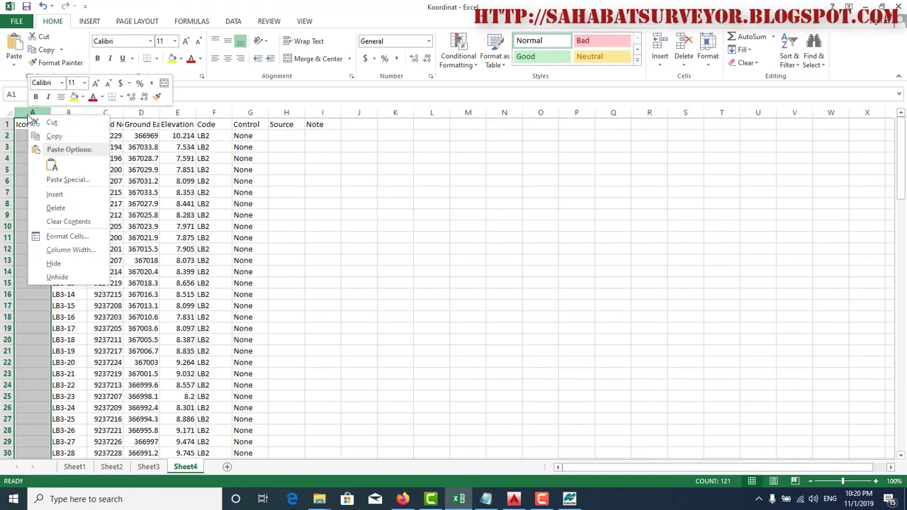
left_click(56, 208)
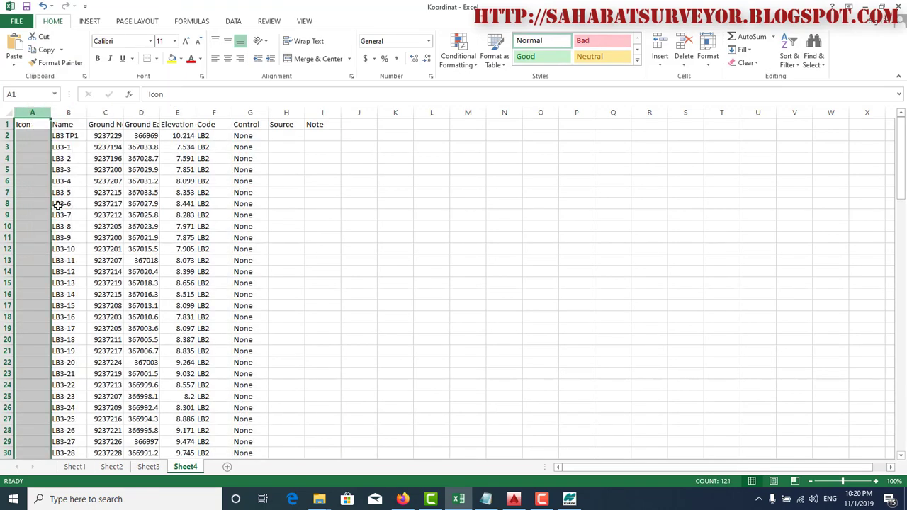
Step: Move Ground Easting into column B before Ground Northing and autofit columns B and C
left_click(76, 115)
right_click(77, 115)
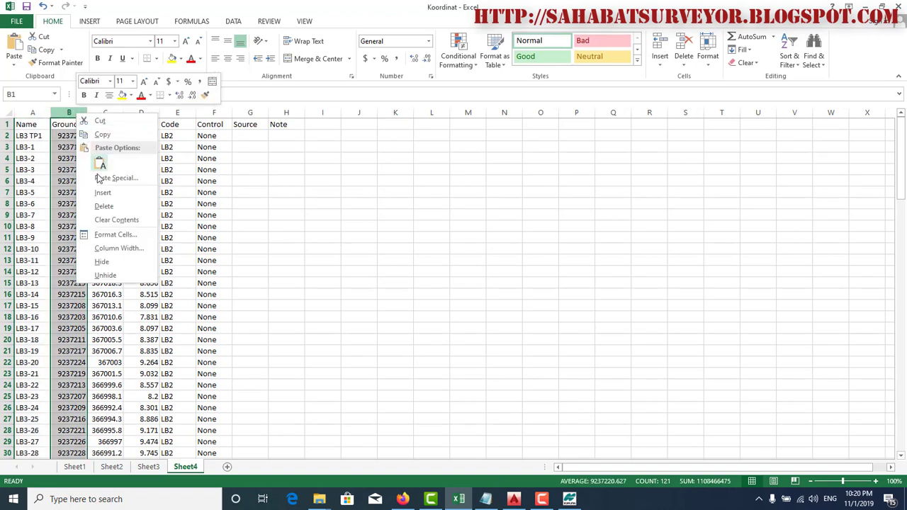
left_click(100, 195)
left_click(149, 113)
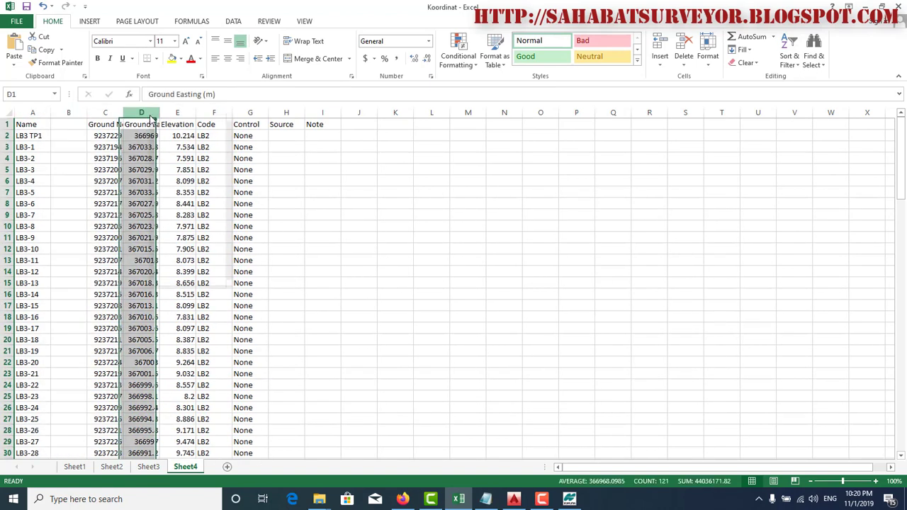
right_click(149, 113)
left_click(174, 135)
left_click(72, 115)
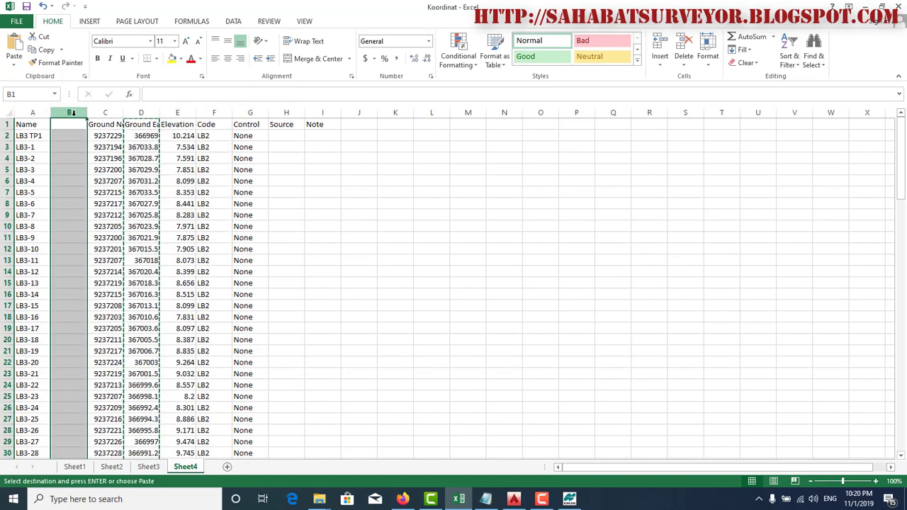
key("Return")
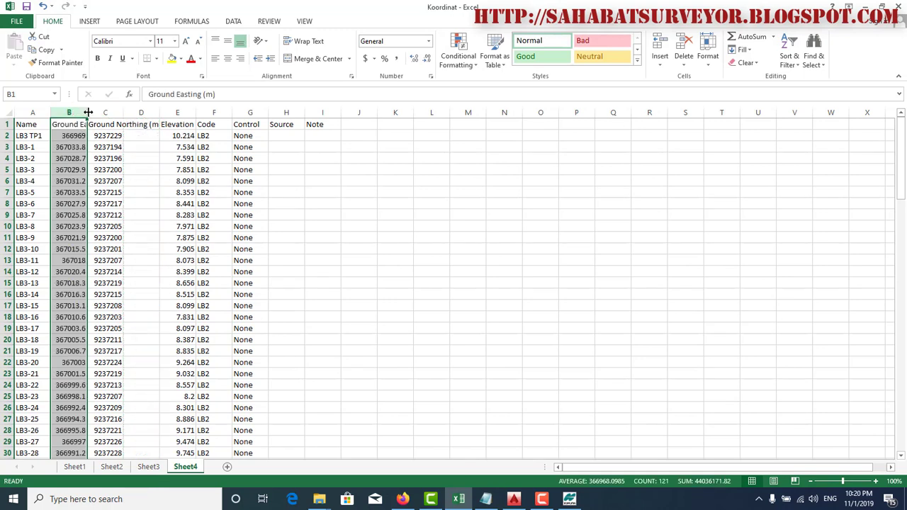
double_click(87, 113)
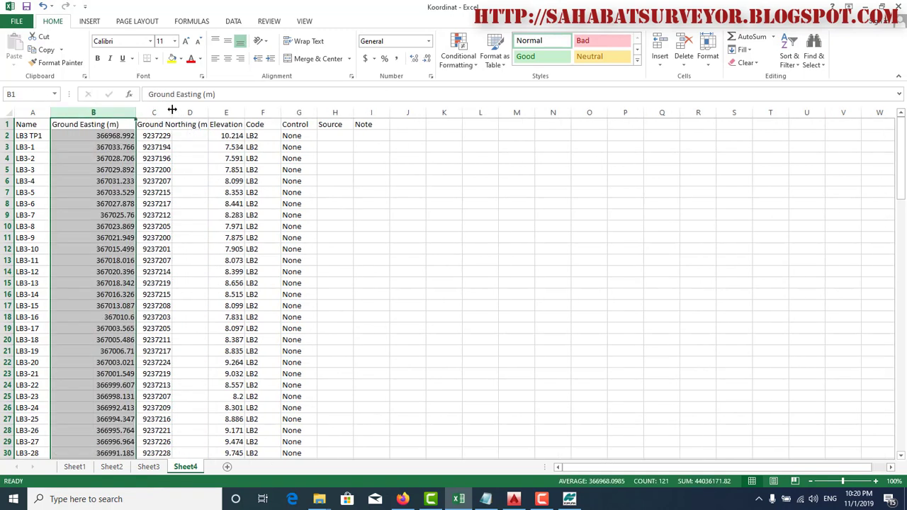
double_click(173, 113)
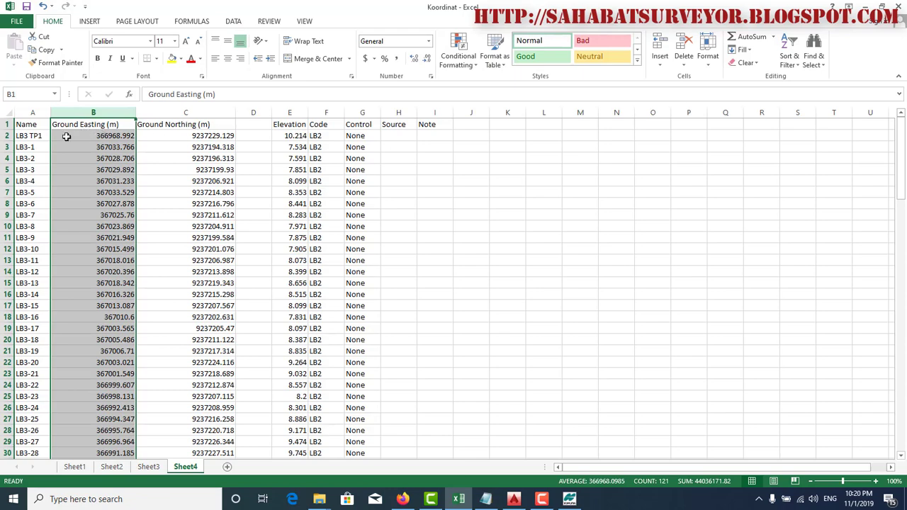
Step: Check the extent of the point data and delete the Code column
left_click(28, 127)
key("ctrl+Down")
scroll(61, 170, "up", 4)
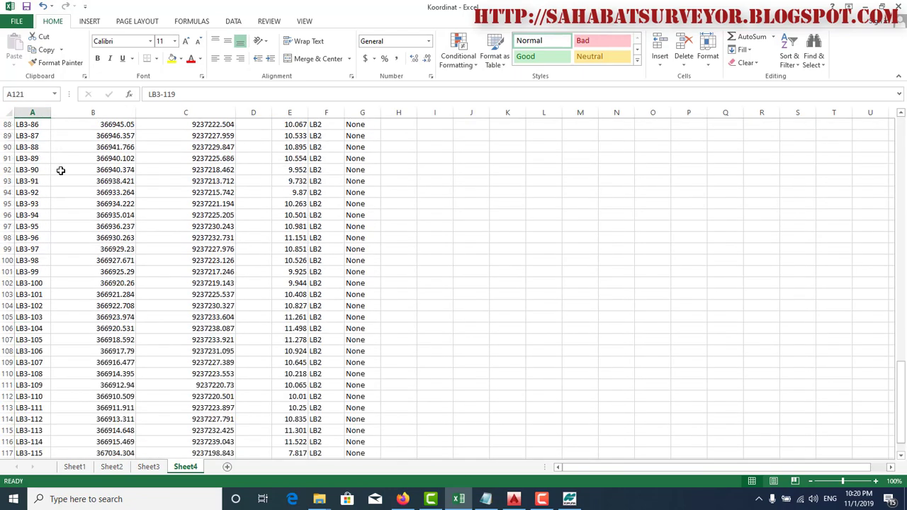
scroll(61, 170, "up", 10)
scroll(678, 263, "up", 10)
scroll(194, 200, "up", 9)
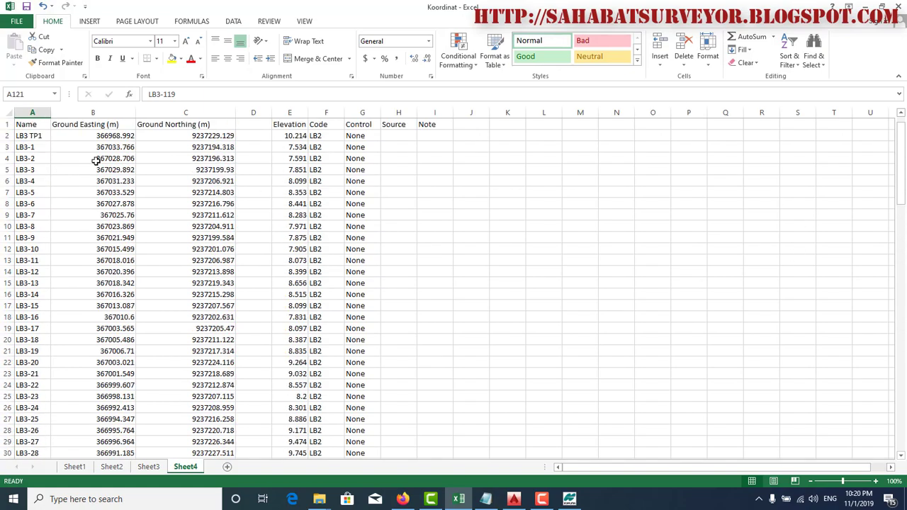
scroll(141, 167, "up", 3, "ctrl")
scroll(177, 170, "up", 2, "ctrl")
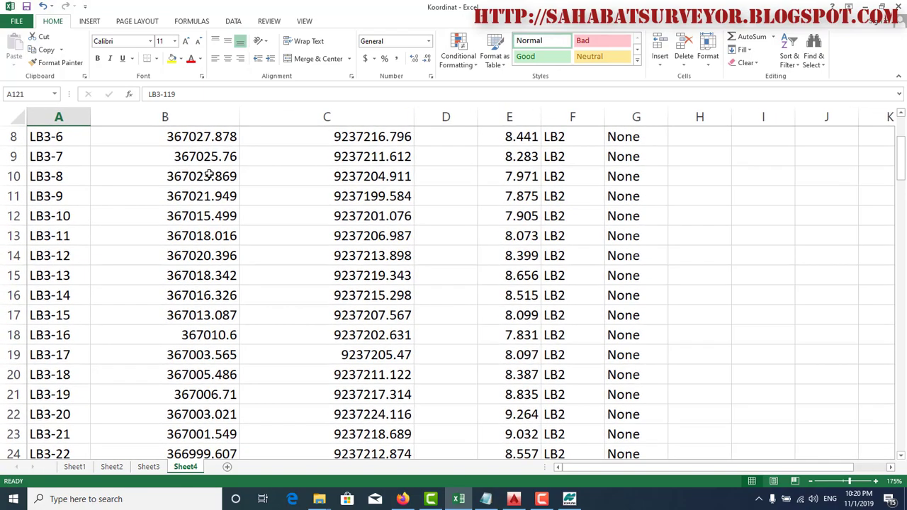
scroll(218, 174, "up", 3)
scroll(222, 175, "up", 2, "ctrl")
scroll(239, 175, "up", 1)
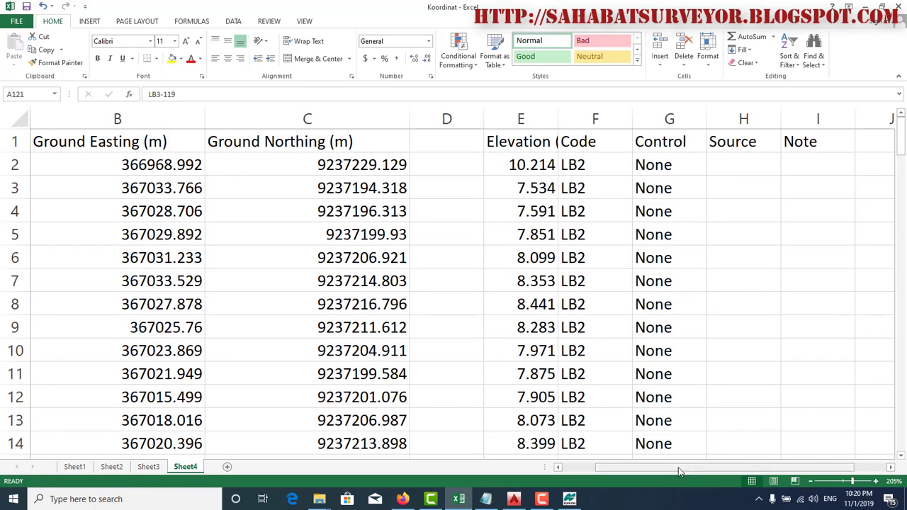
left_click_drag(682, 468, 644, 468)
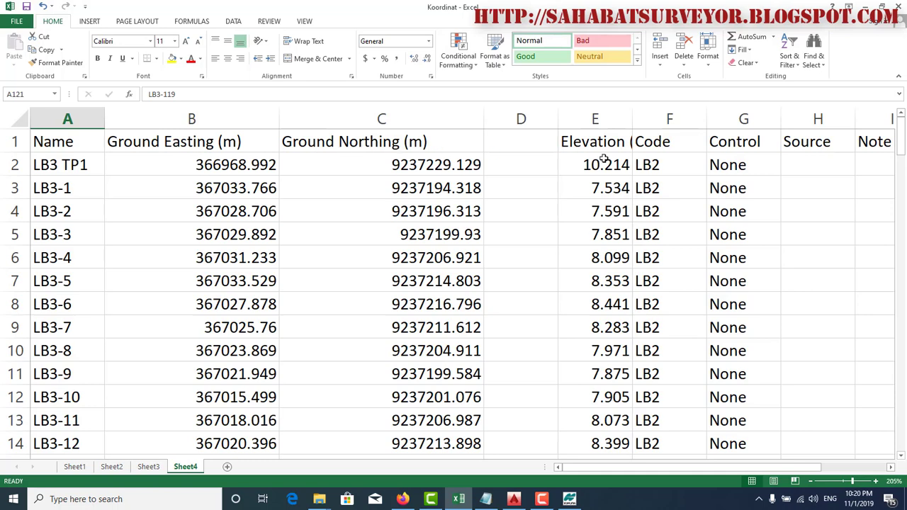
left_click(685, 118)
right_click(682, 120)
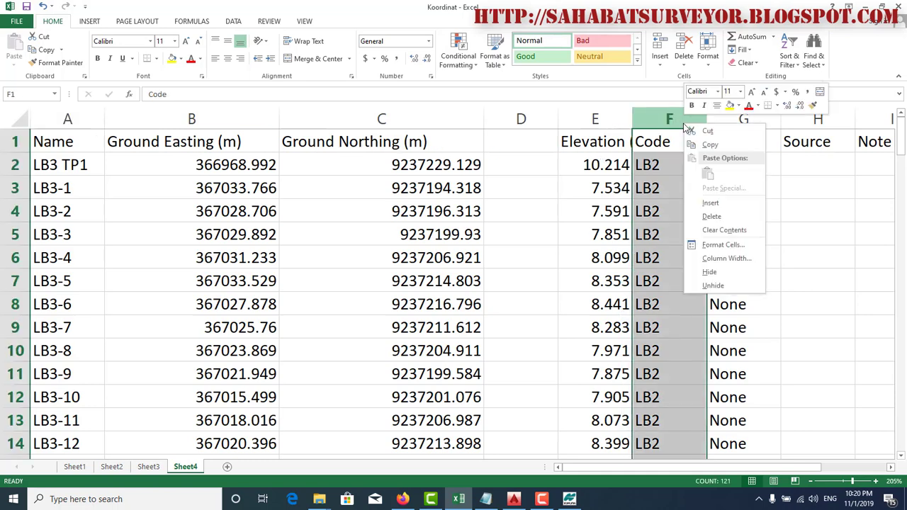
left_click(709, 216)
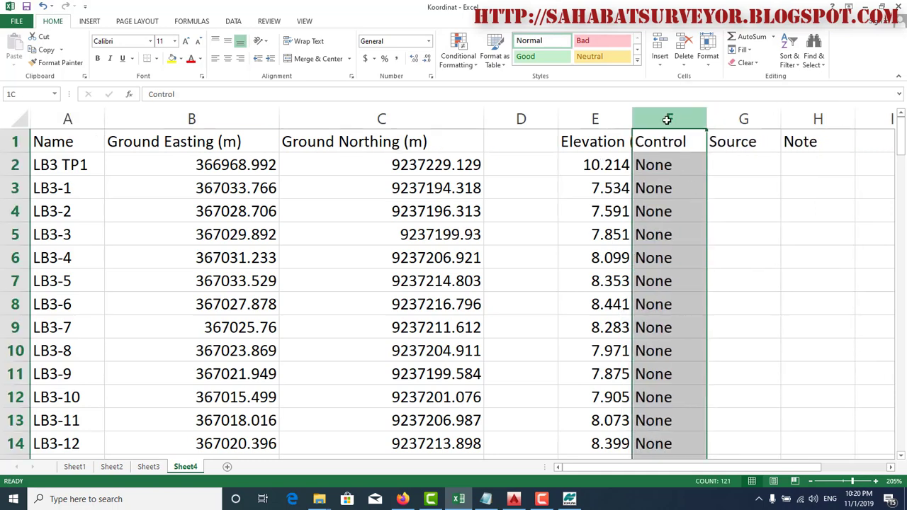
Step: Delete the Control, Source and Note columns
left_click_drag(669, 118, 813, 119)
right_click(812, 119)
left_click(834, 217)
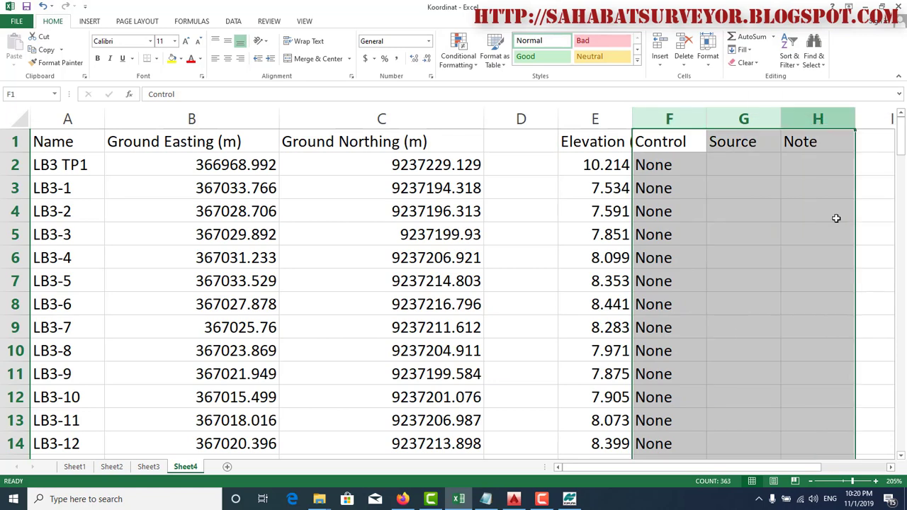
left_click(82, 143)
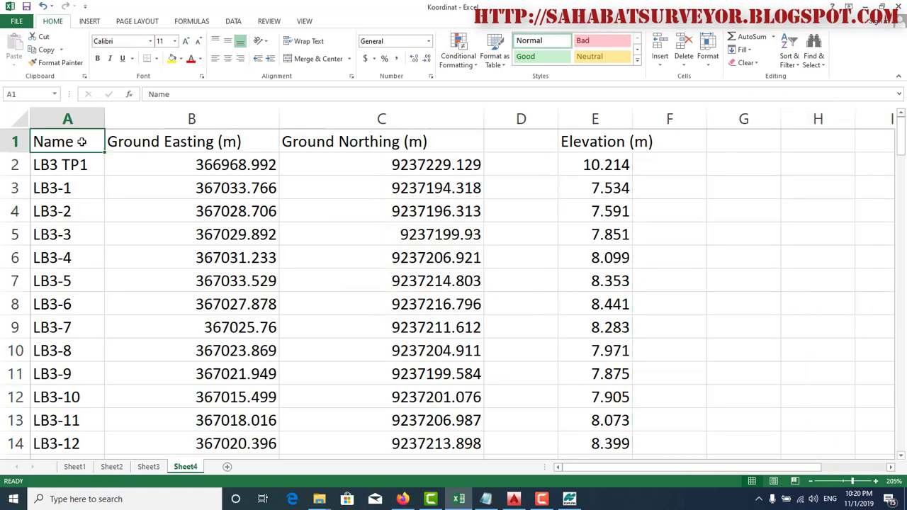
Step: Retitle A1 as 'Nama Titik' and widen column A to fit
type("Nama T")
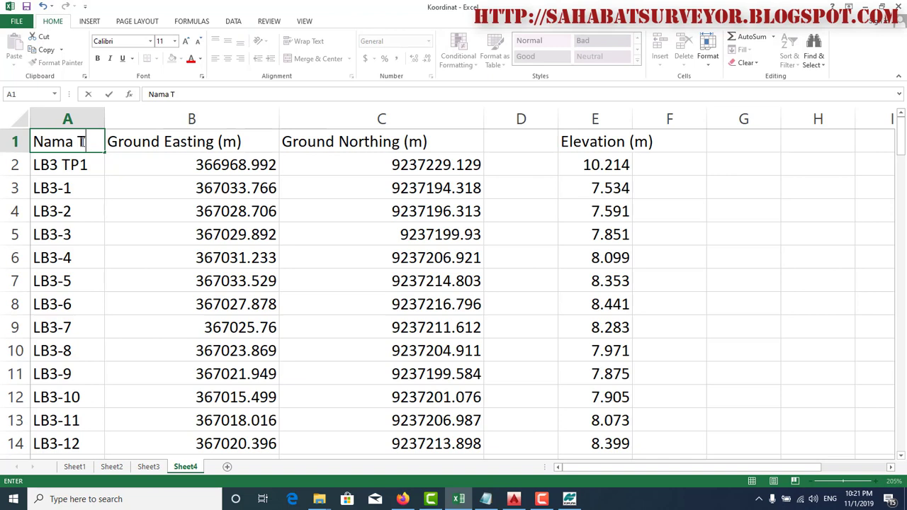
type("itik")
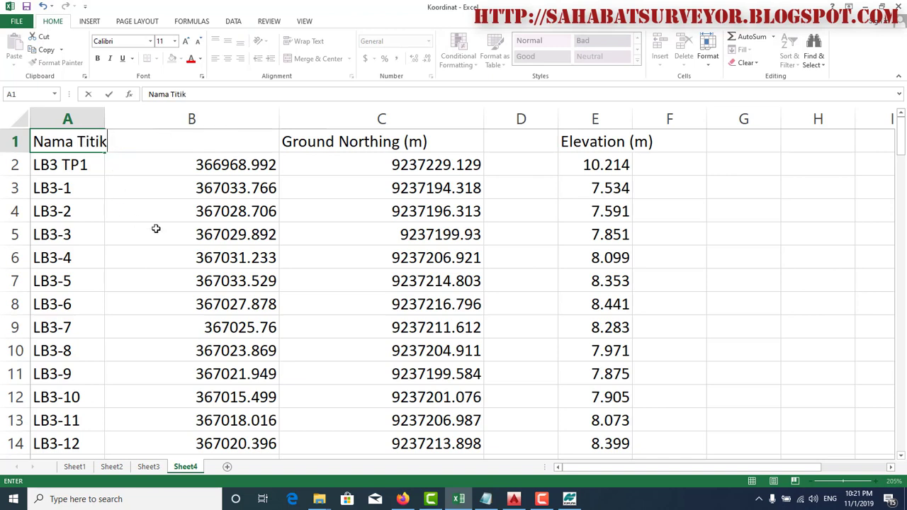
left_click(156, 228)
left_click_drag(105, 119, 125, 119)
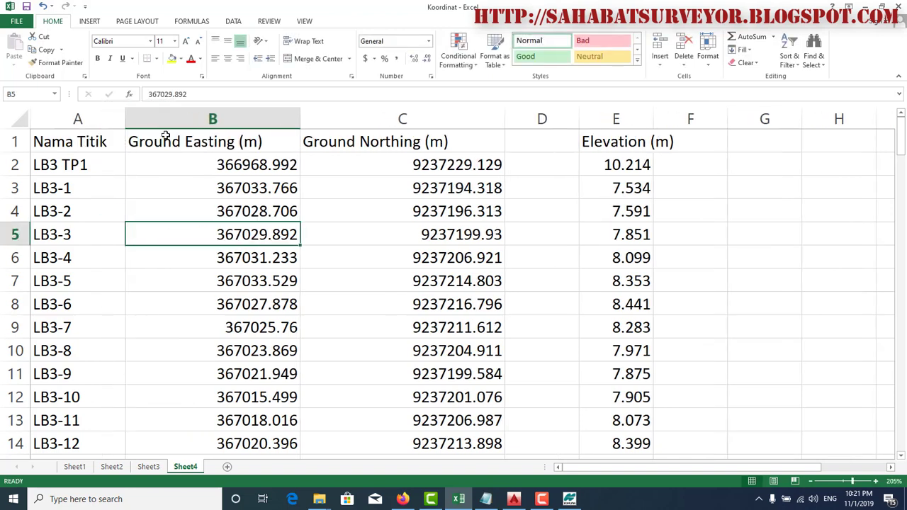
Step: Rename the headers to Easting (m) and Northing (m) and narrow both columns to fit
double_click(186, 141)
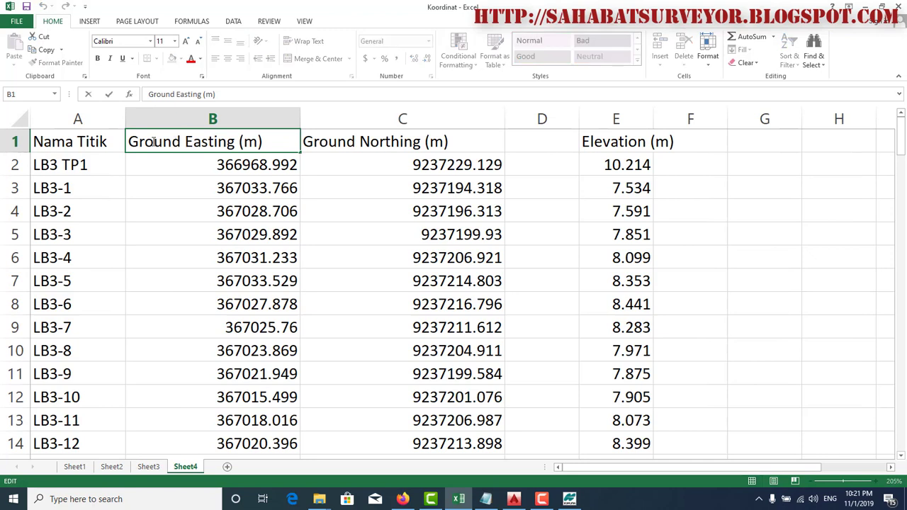
left_click_drag(186, 142, 106, 143)
key("Delete")
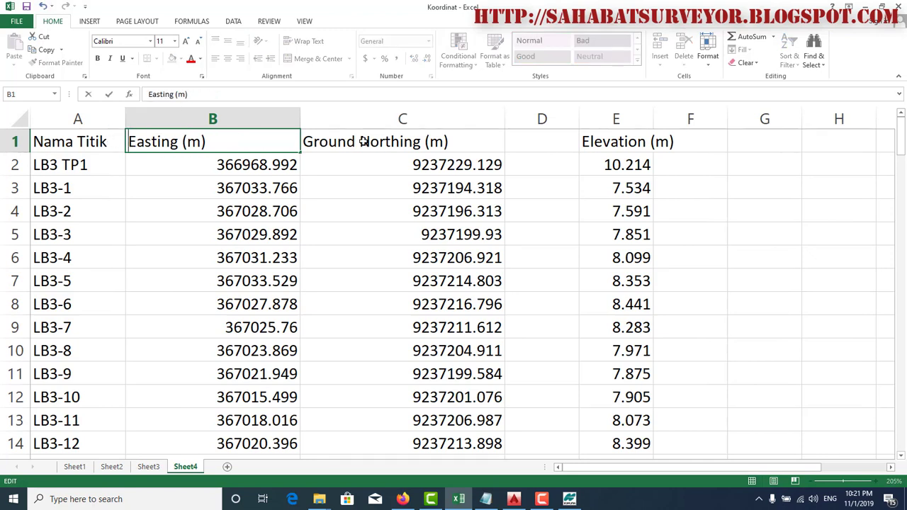
double_click(360, 142)
left_click_drag(360, 142, 293, 146)
key("BackSpace")
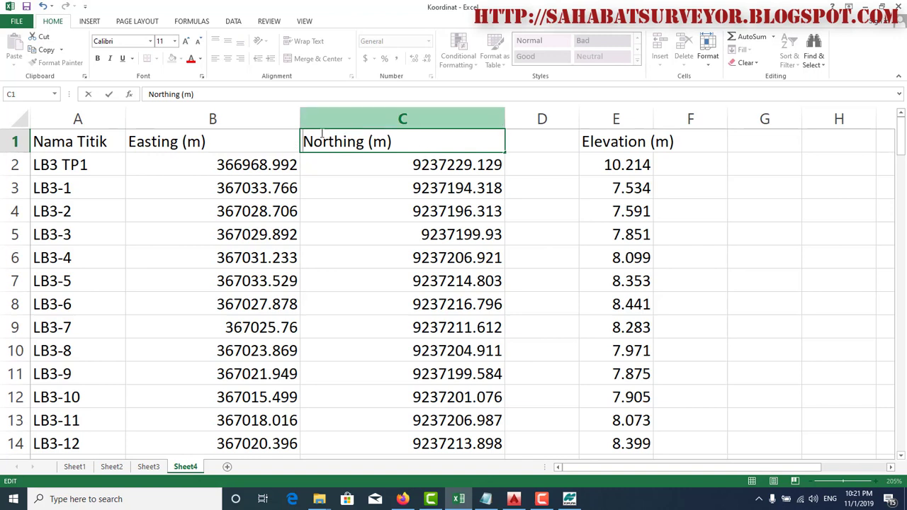
left_click_drag(344, 192, 344, 211)
mouse_move(299, 118)
left_mouse_down()
mouse_move(220, 129)
mouse_move(228, 127)
left_mouse_up()
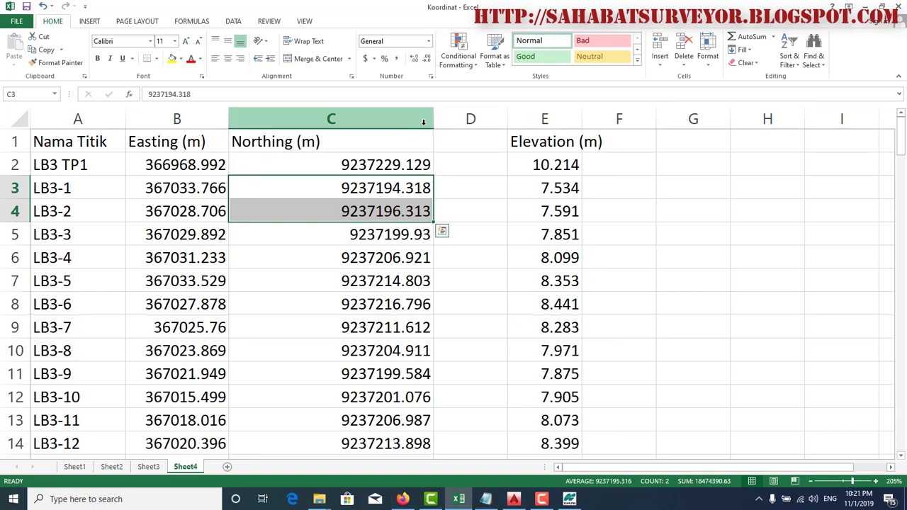
left_click_drag(433, 121, 329, 126)
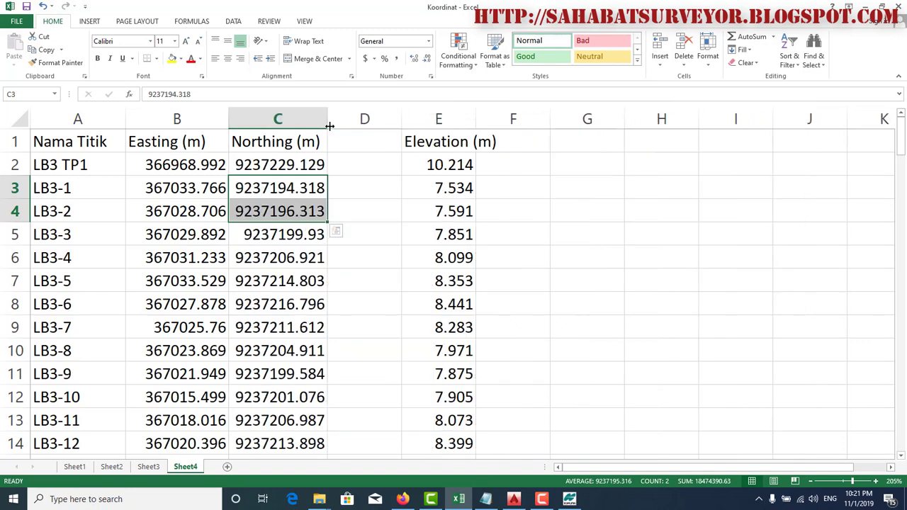
Step: Delete the empty column D so Elevation (m) sits beside Northing, widened to fit
right_click(377, 119)
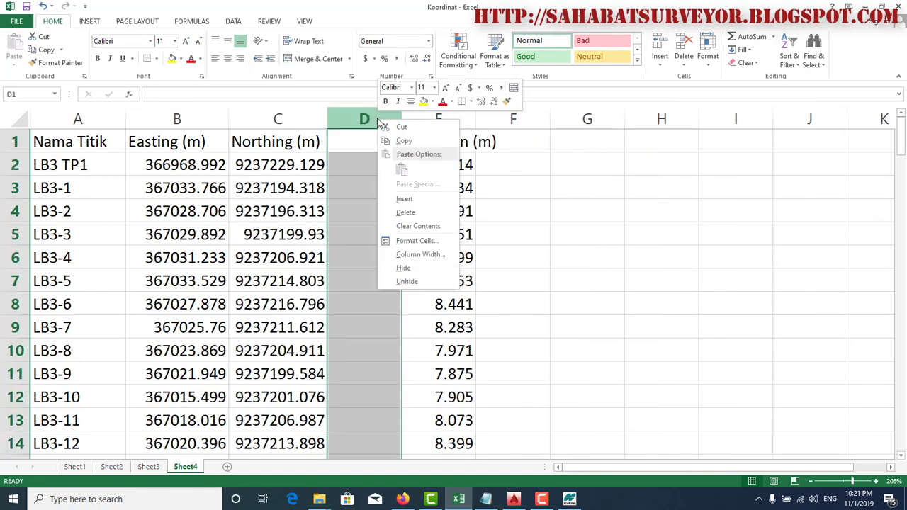
left_click(404, 212)
left_click_drag(401, 119, 425, 118)
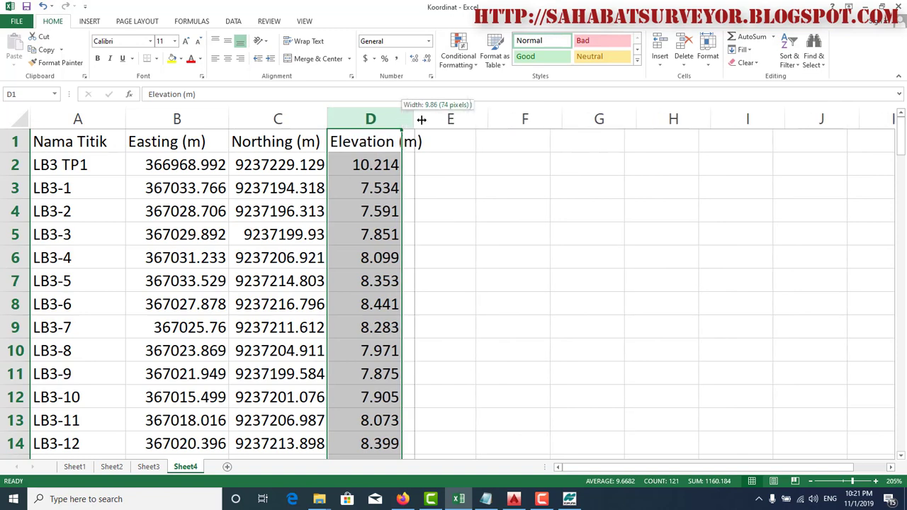
Step: Select all Easting, Northing and Elevation values, B2:D121
left_click(198, 168)
scroll(210, 183, "down", 12)
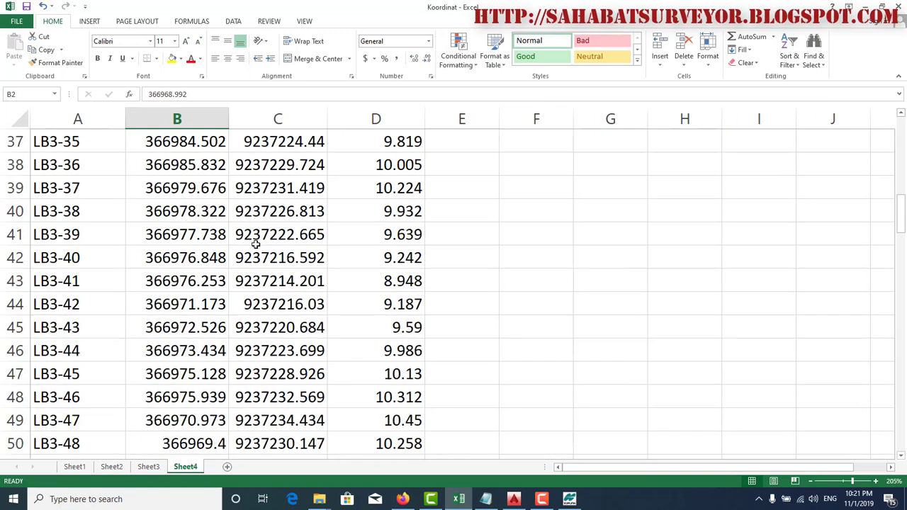
scroll(255, 239, "down", 12)
scroll(256, 260, "down", 6)
scroll(260, 270, "down", 14)
scroll(267, 272, "up", 5)
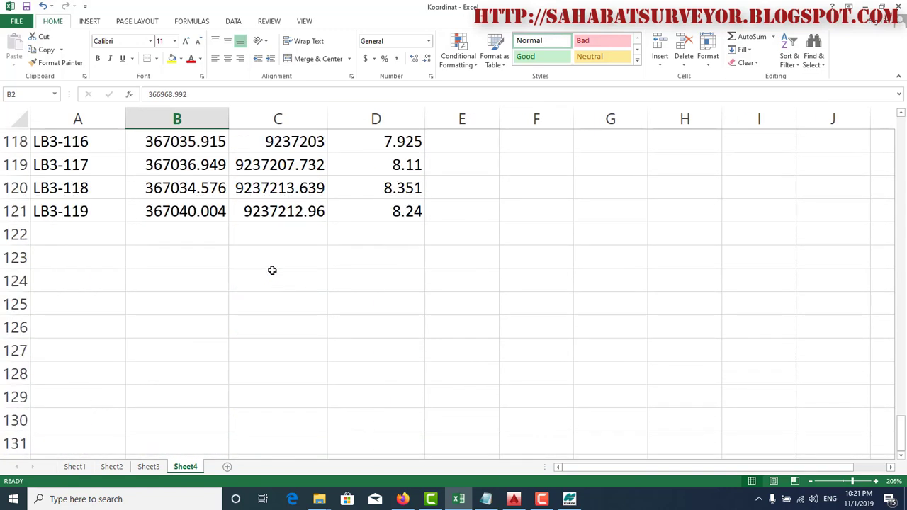
scroll(272, 269, "up", 1)
left_click(397, 282, "shift")
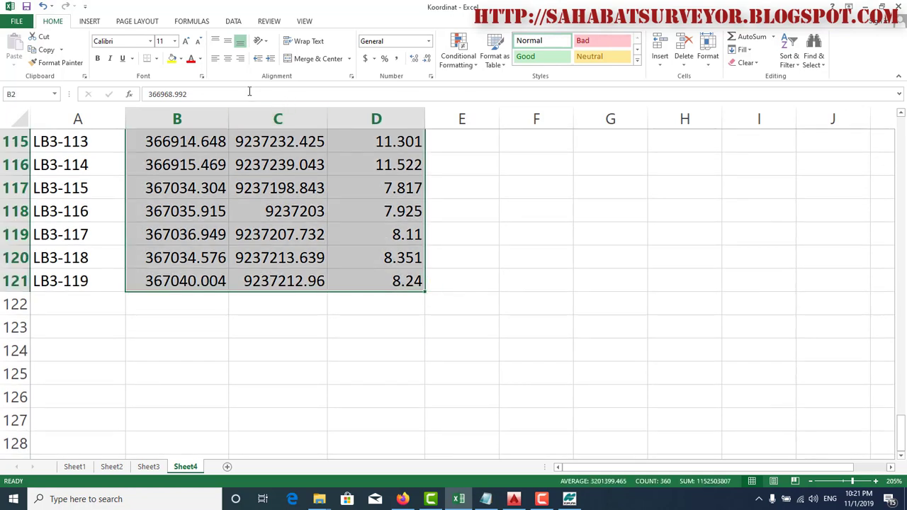
Step: Format the coordinate values as Number with three decimals, then glance at AutoCAD and Topcon Link
left_click(415, 60)
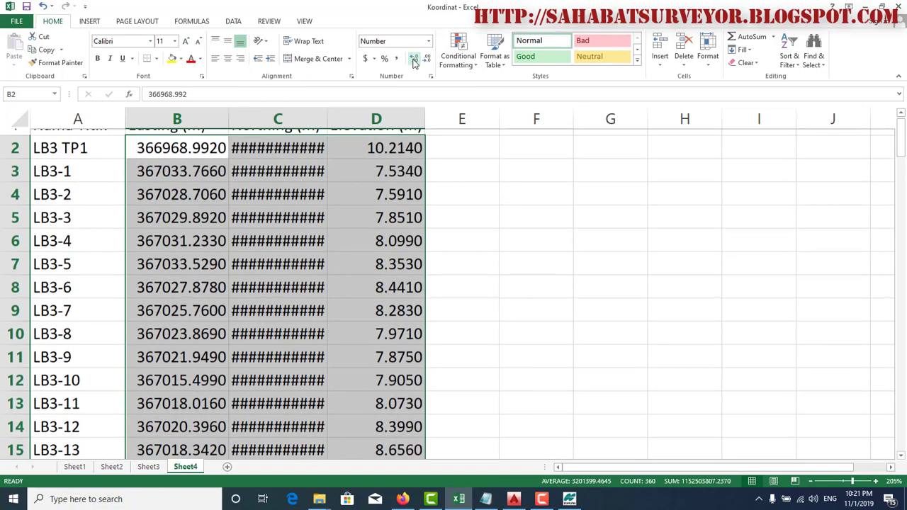
left_click(426, 59)
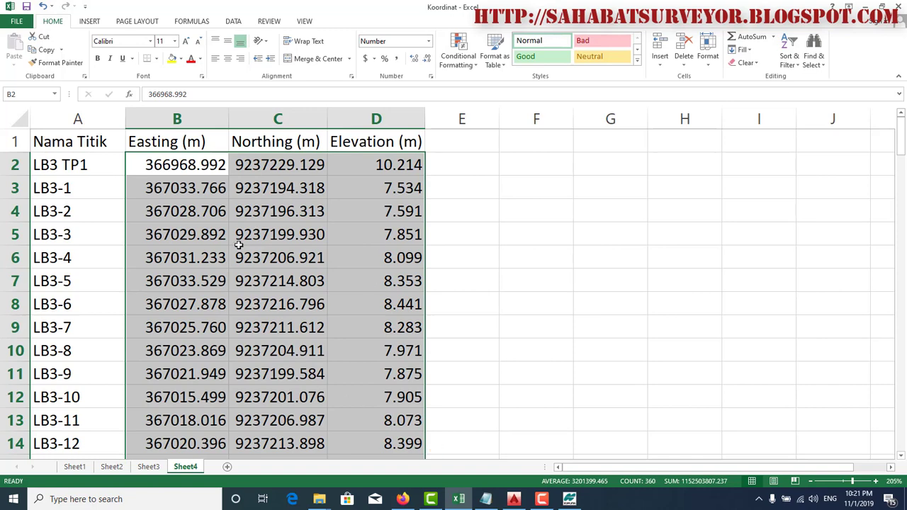
left_click(512, 498)
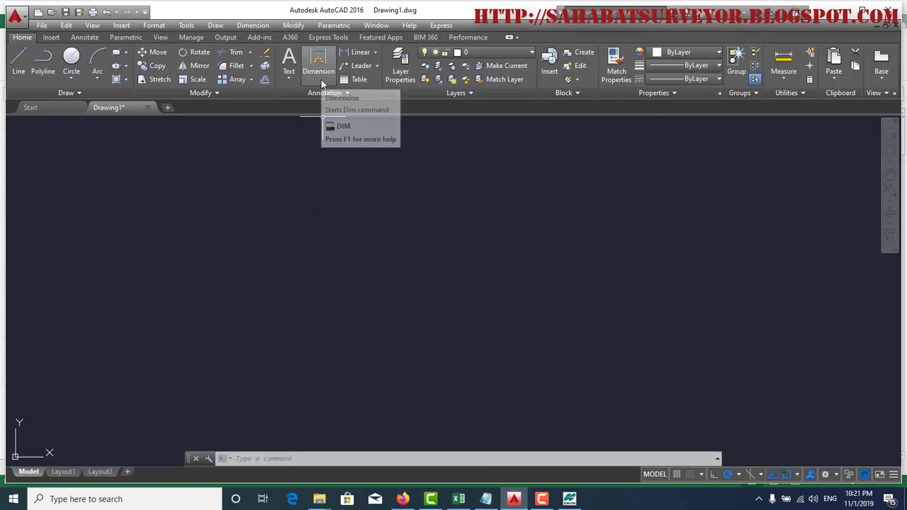
left_click(570, 499)
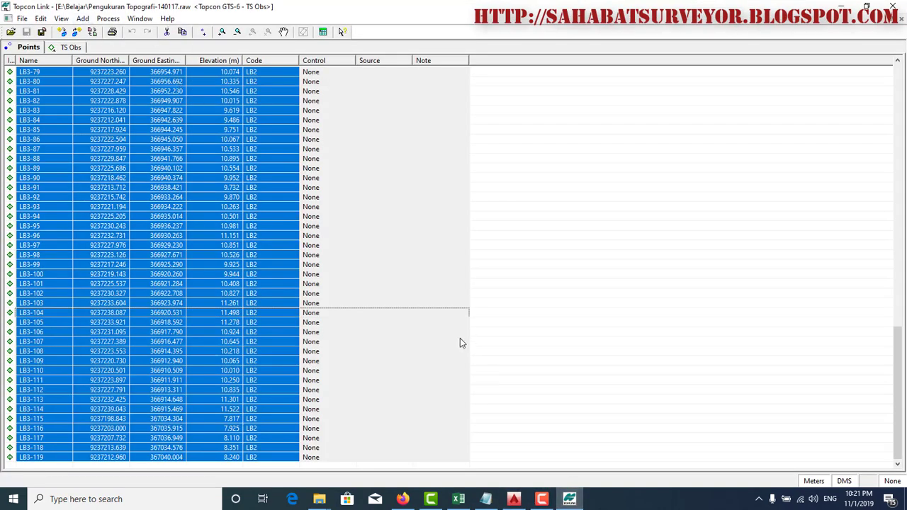
left_click(459, 499)
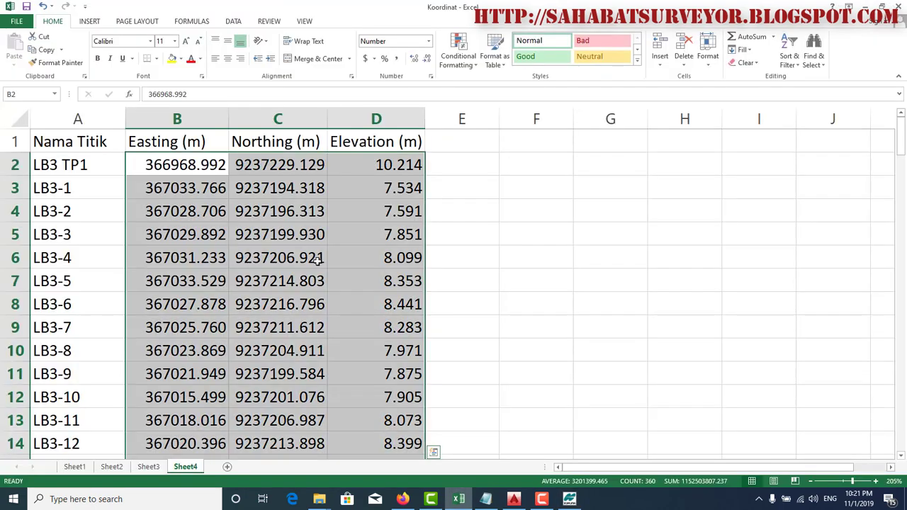
Step: Clear the data selection and pick cell F2 for the combined coordinates
left_click(536, 239)
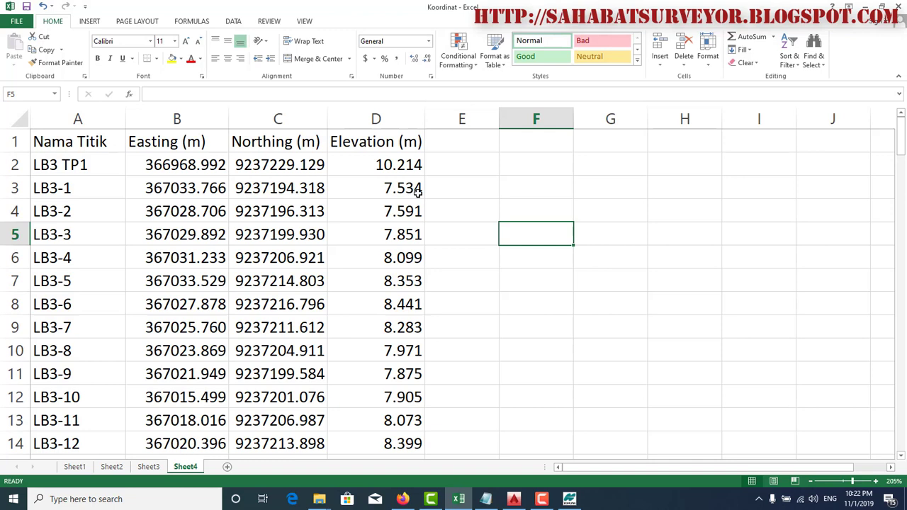
left_click(550, 162)
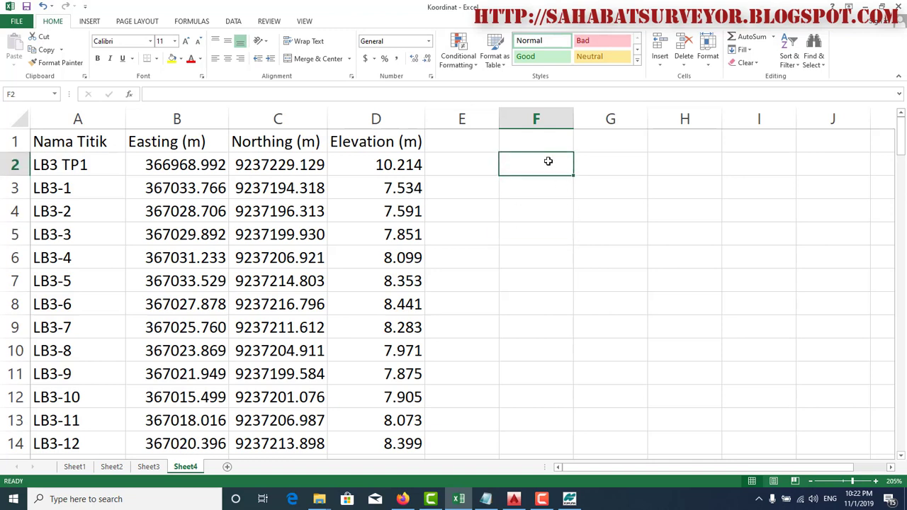
type("=")
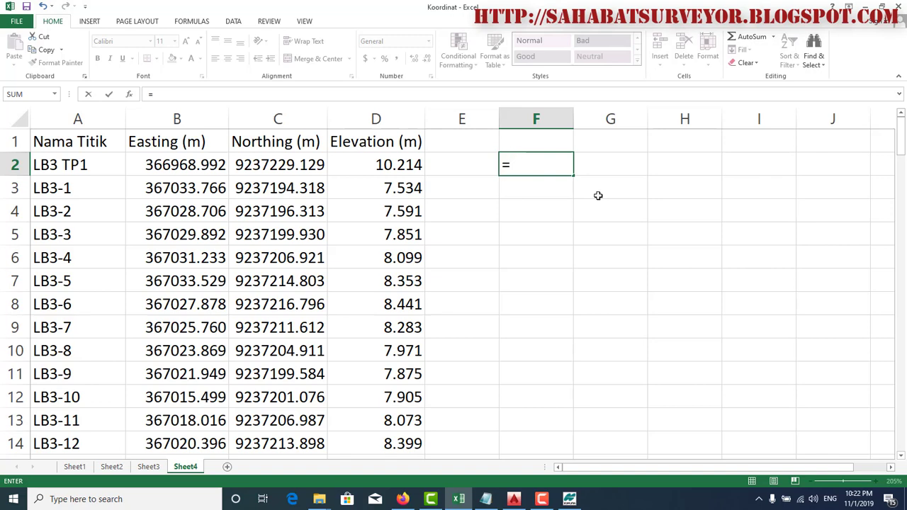
key("Escape")
scroll(600, 193, "up", 2, "ctrl")
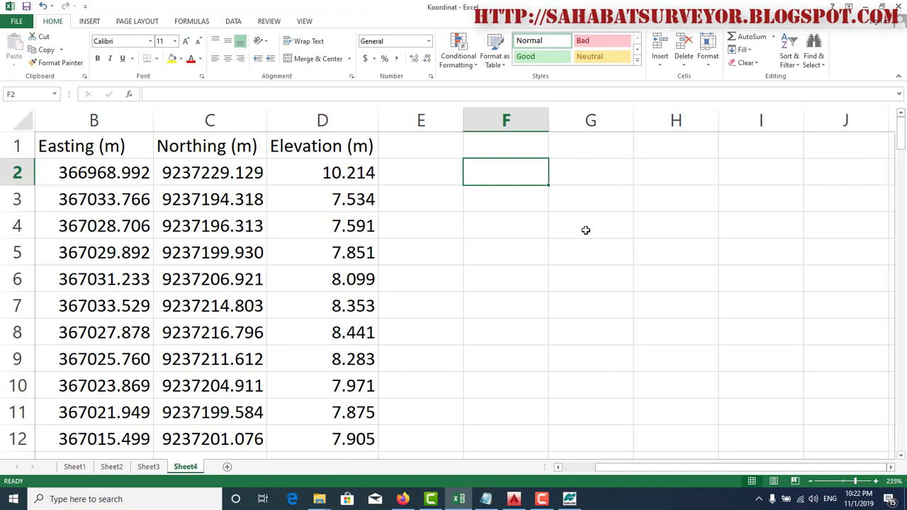
Step: Enter =B2&","&C2&","&D2 in F2, giving 366968.992,9237229.129,10.214
type("=")
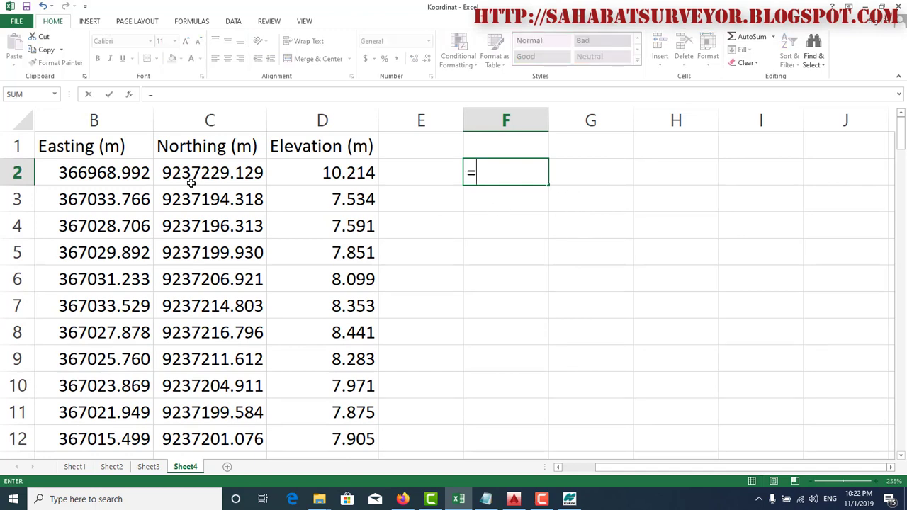
left_click(120, 173)
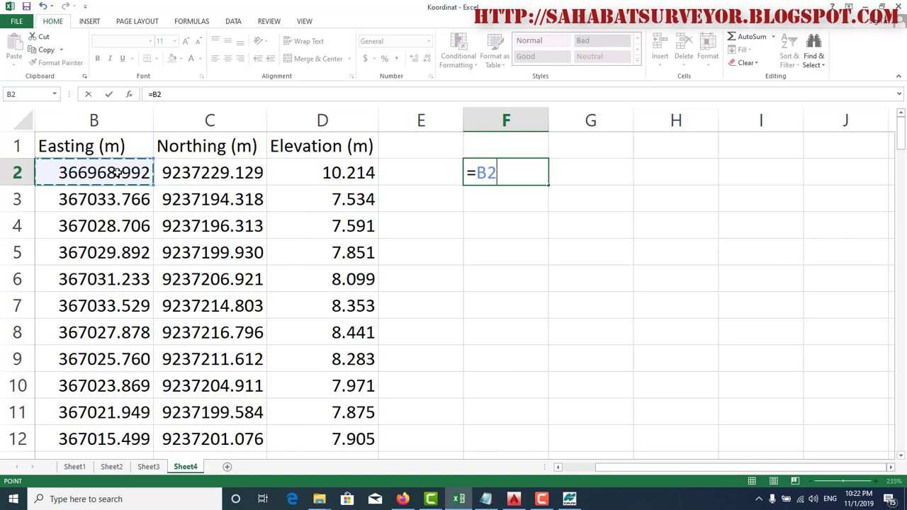
type("&")
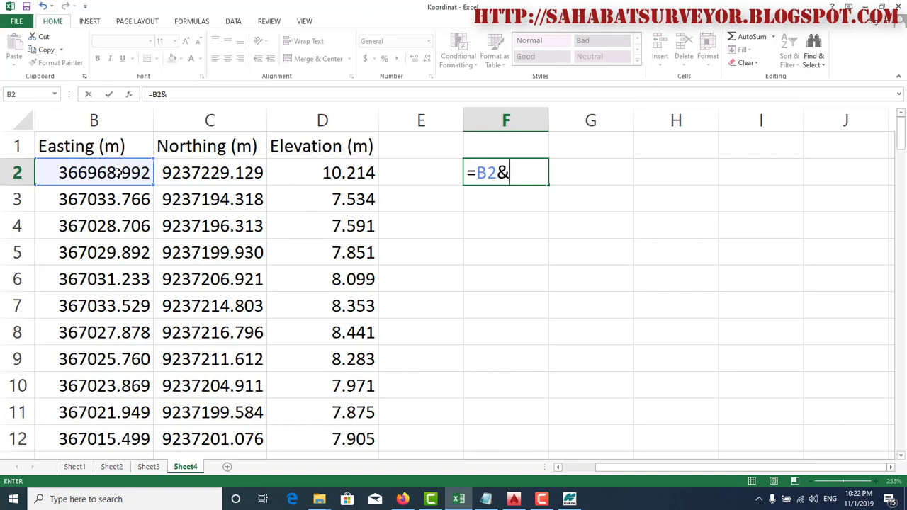
type("\",")
type("\"")
type("&")
type("\"")
key("BackSpace")
type("&")
left_click(192, 174)
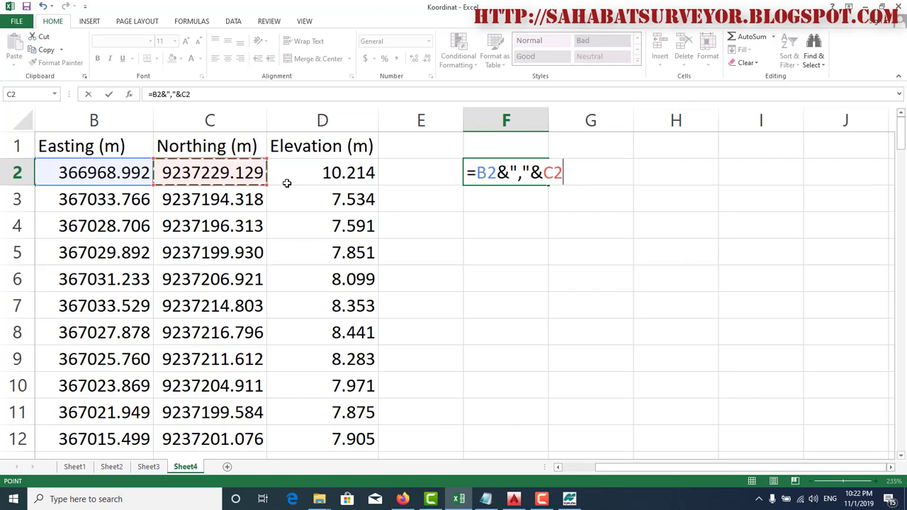
type("&")
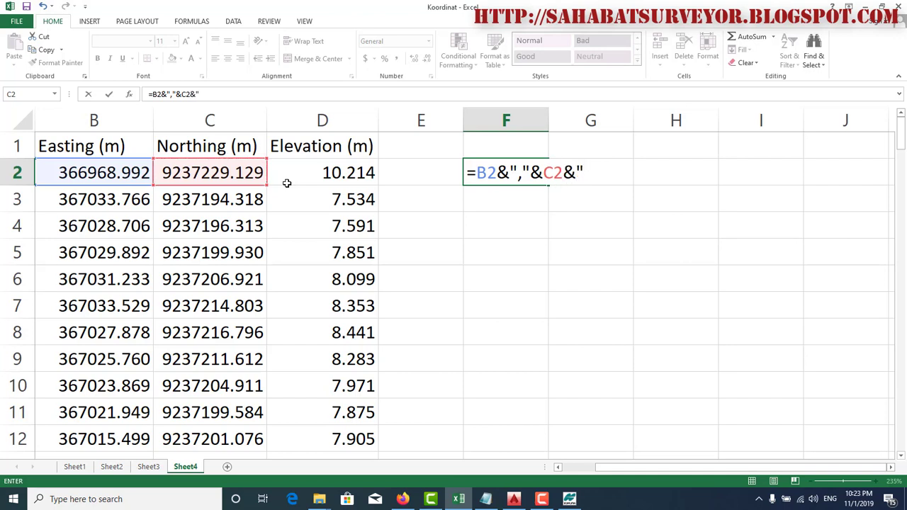
type("\",\"")
type("&")
left_click(363, 172)
key("Return")
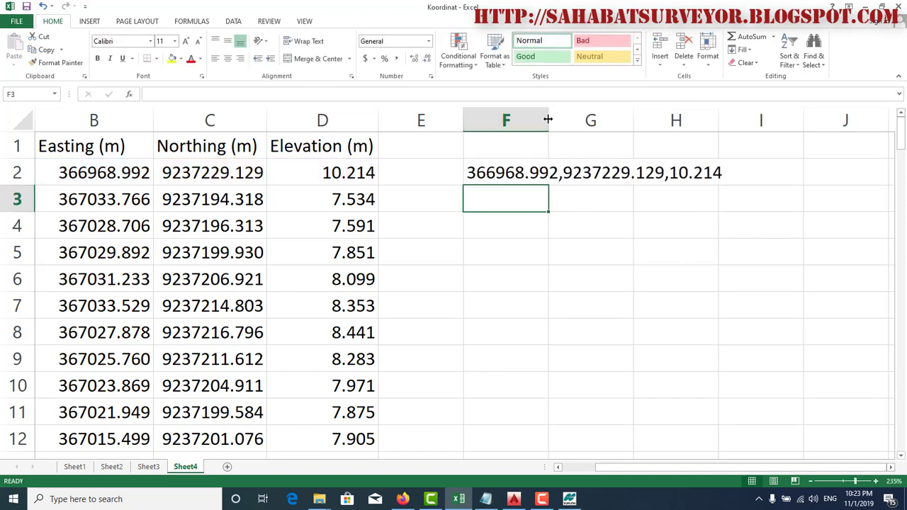
left_click_drag(548, 120, 750, 121)
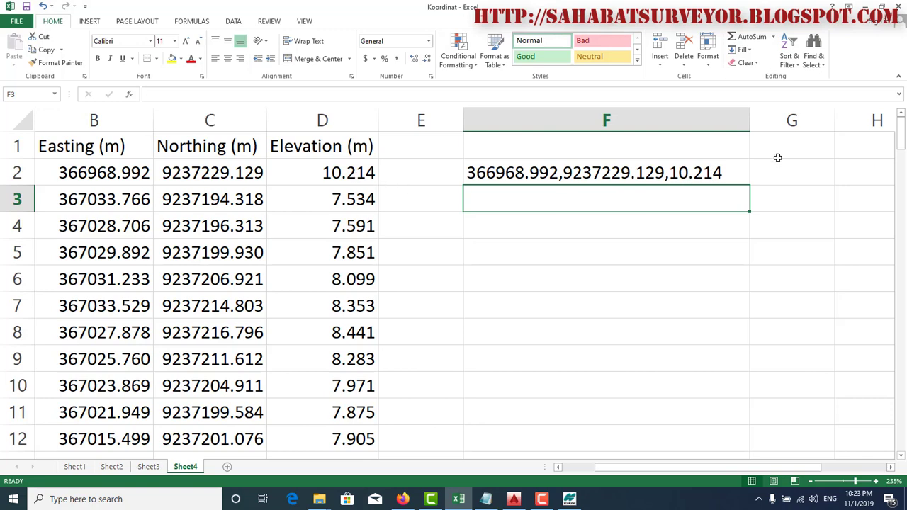
scroll(741, 196, "up", 1, "ctrl")
scroll(742, 196, "up", 1, "ctrl")
scroll(660, 201, "up", 1)
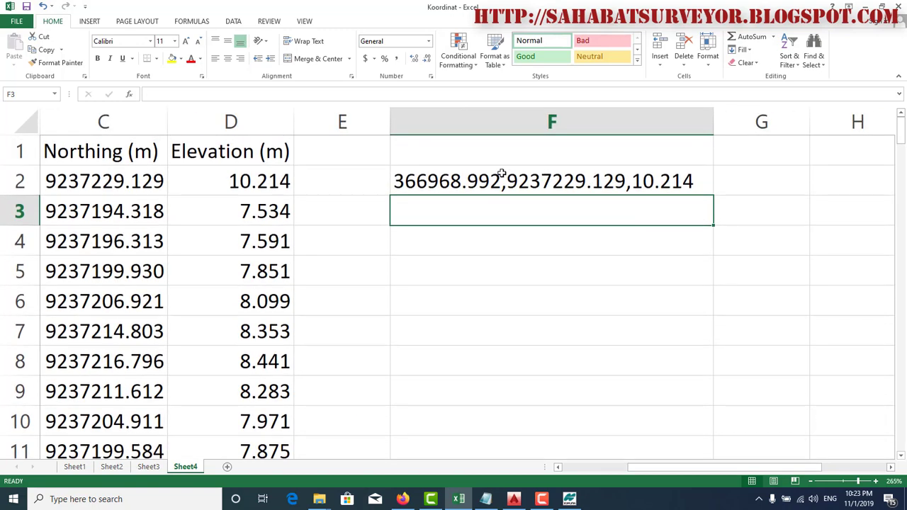
scroll(578, 187, "down", 1, "ctrl")
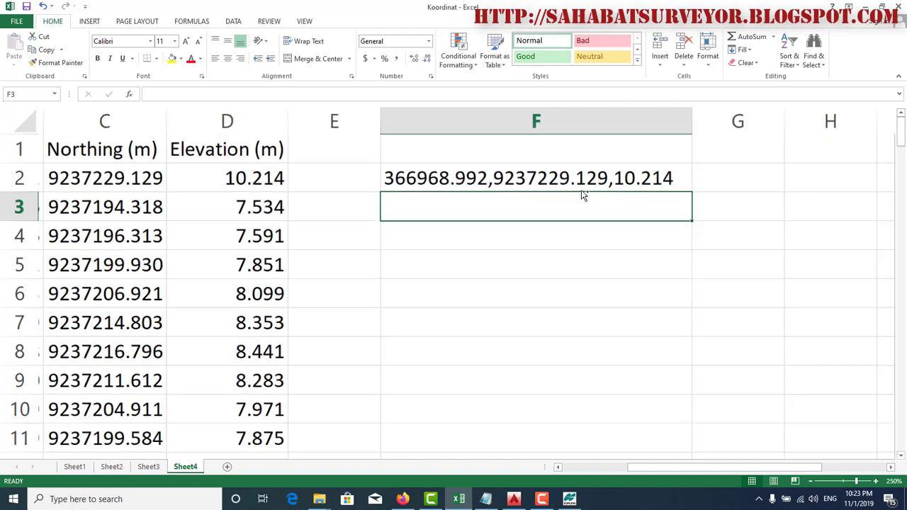
scroll(583, 195, "down", 1, "ctrl")
scroll(583, 194, "down", 2, "ctrl")
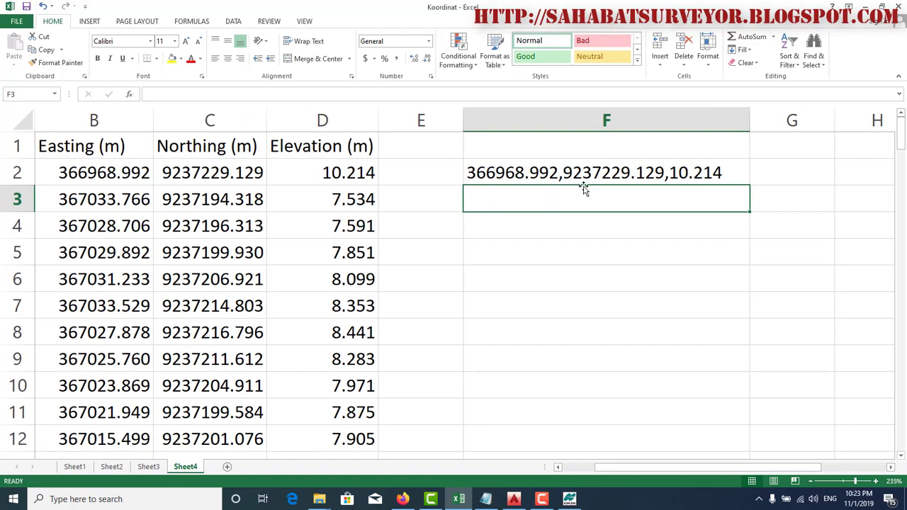
scroll(584, 188, "up", 2, "ctrl")
scroll(585, 191, "down", 2, "ctrl")
scroll(585, 189, "down", 1)
scroll(585, 188, "up", 1)
left_click(734, 177)
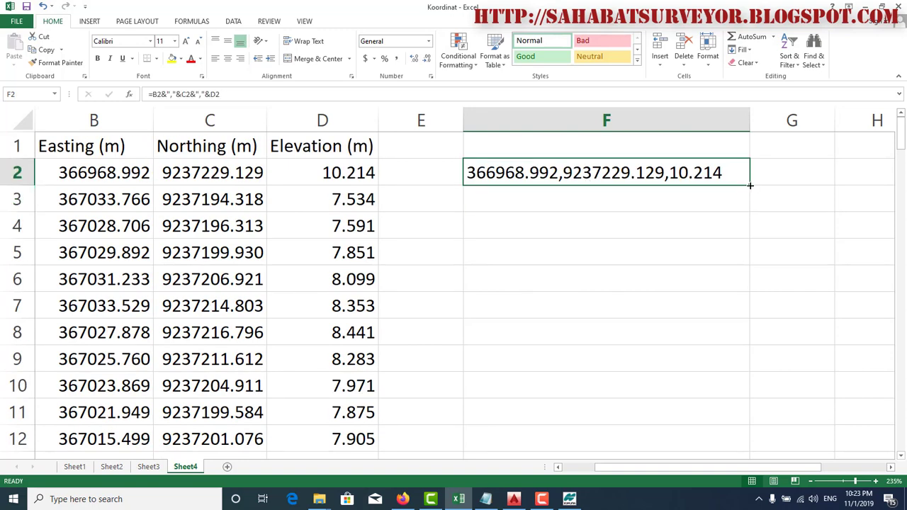
scroll(751, 185, "up", 1, "ctrl")
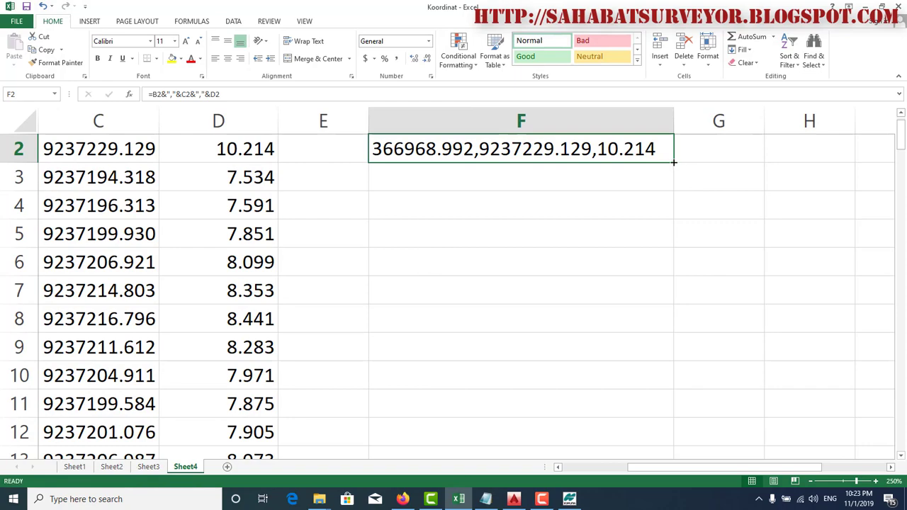
scroll(674, 162, "down", 2, "ctrl")
scroll(675, 161, "down", 3, "ctrl")
scroll(674, 161, "down", 2, "ctrl")
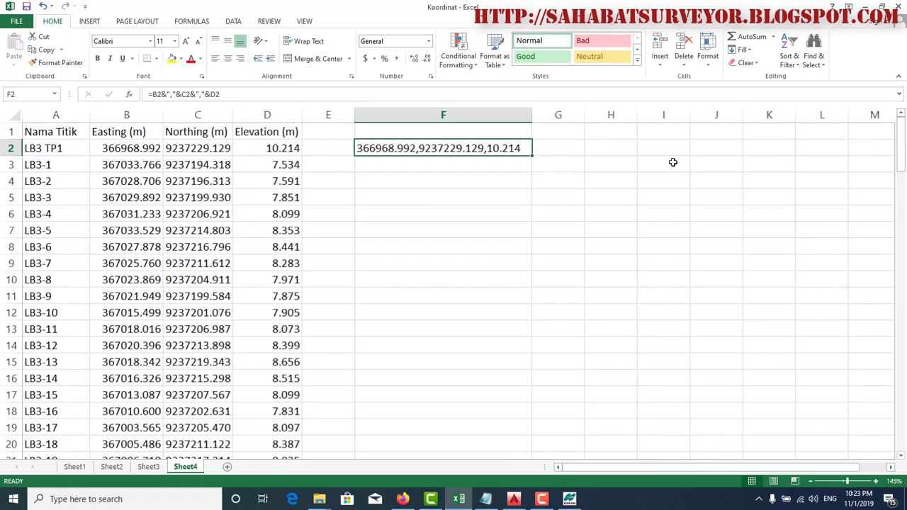
scroll(616, 164, "down", 2)
scroll(560, 165, "up", 2)
scroll(560, 165, "down", 1, "ctrl")
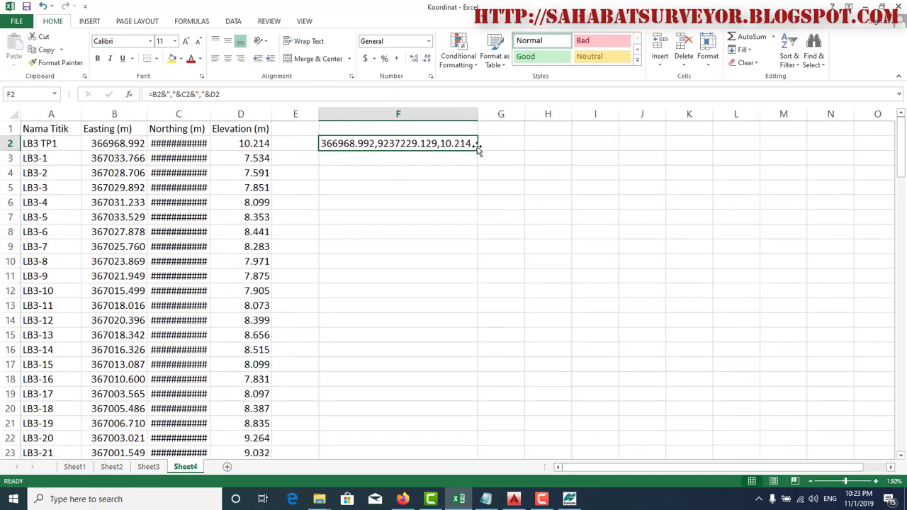
Step: Fill the F2 formula down to row 121 and widen column C so Northing values show fully
mouse_move(479, 149)
left_mouse_down()
mouse_move(468, 501)
mouse_move(431, 395)
left_mouse_up()
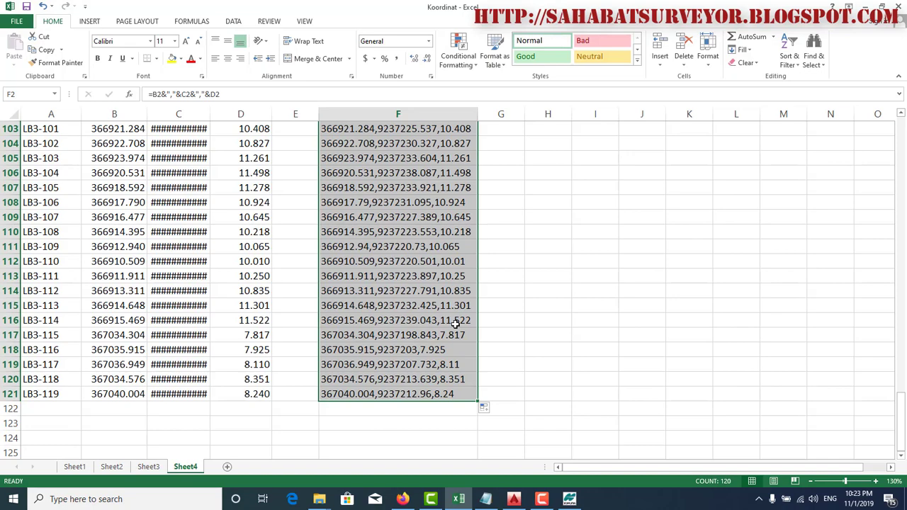
scroll(455, 323, "up", 6)
scroll(455, 322, "up", 6)
scroll(455, 322, "up", 6)
scroll(455, 323, "up", 10)
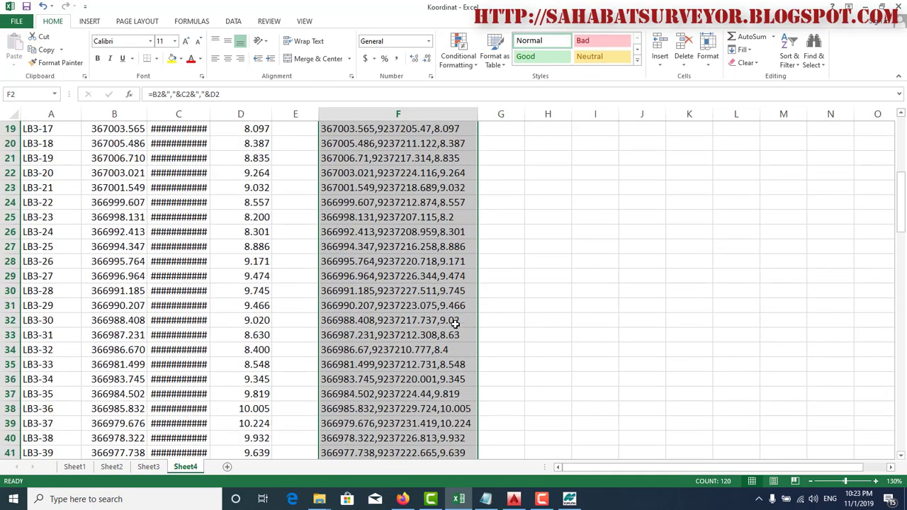
scroll(455, 323, "up", 6)
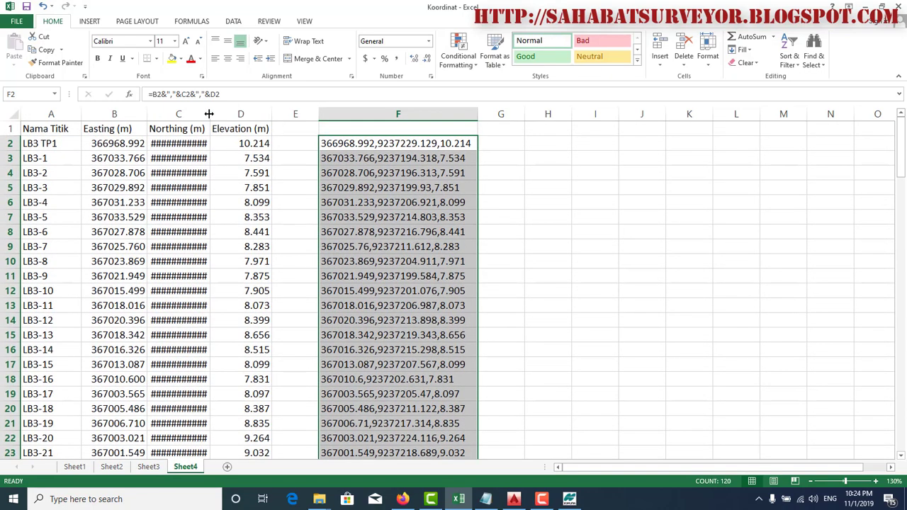
left_click_drag(211, 113, 215, 114)
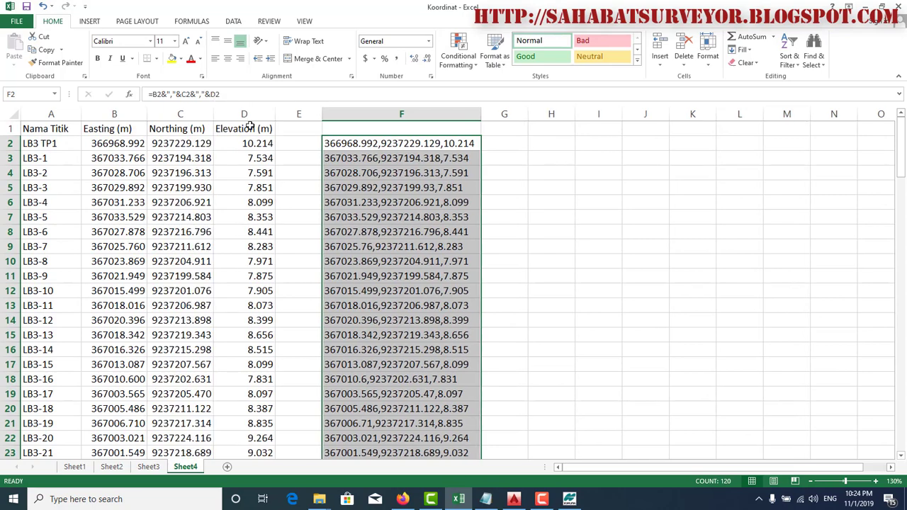
scroll(415, 158, "up", 2, "ctrl")
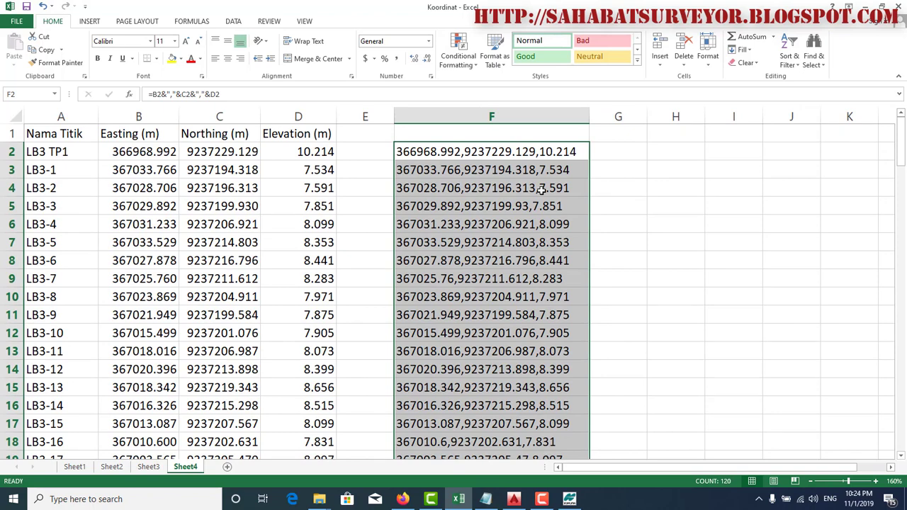
Step: Enter the label 'po' in cell E2
left_click(366, 151)
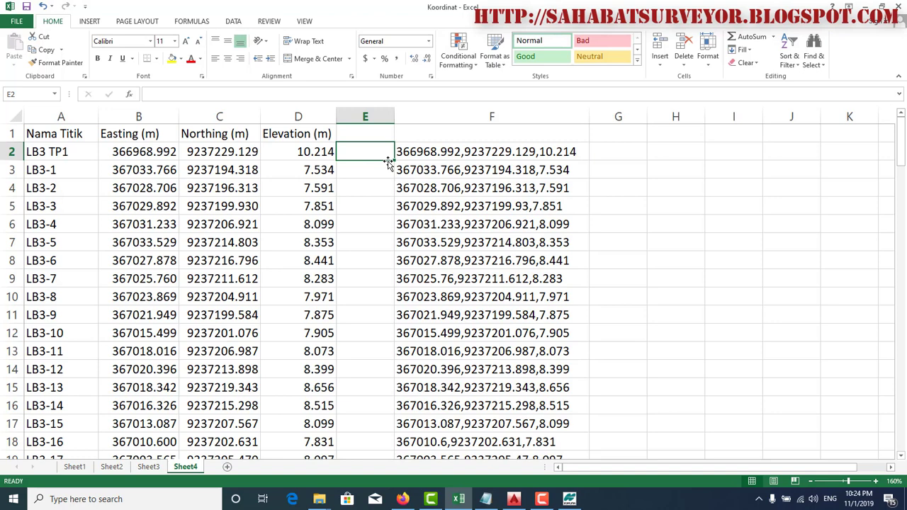
type("po")
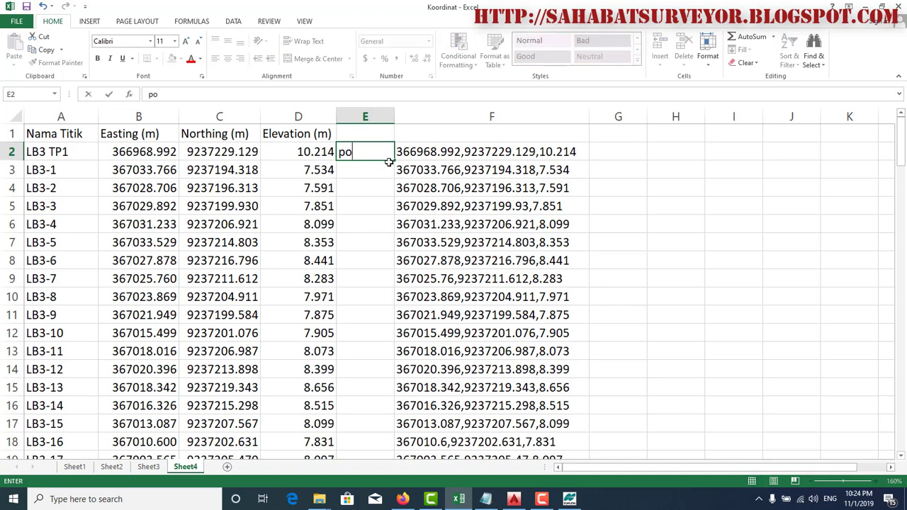
key("Return")
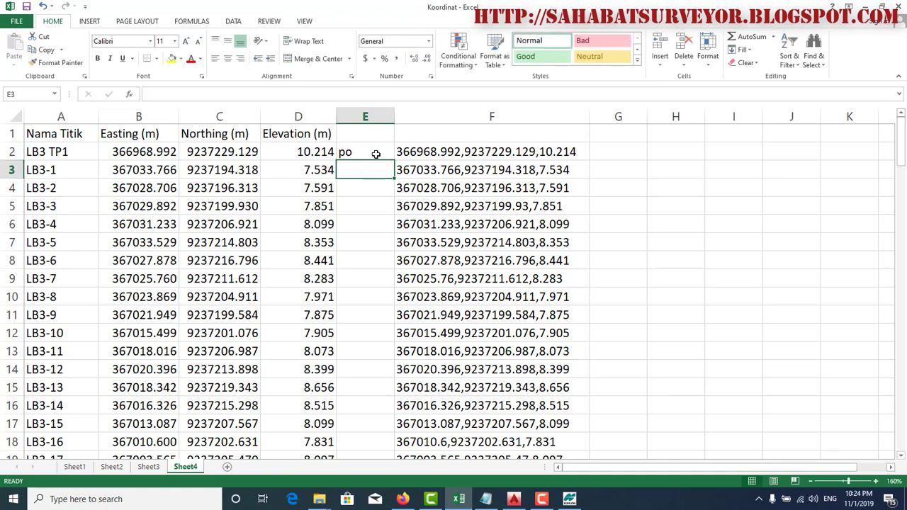
Step: Fill 'po' from E2 down column E to row 121 and scroll to check it
left_click(376, 153)
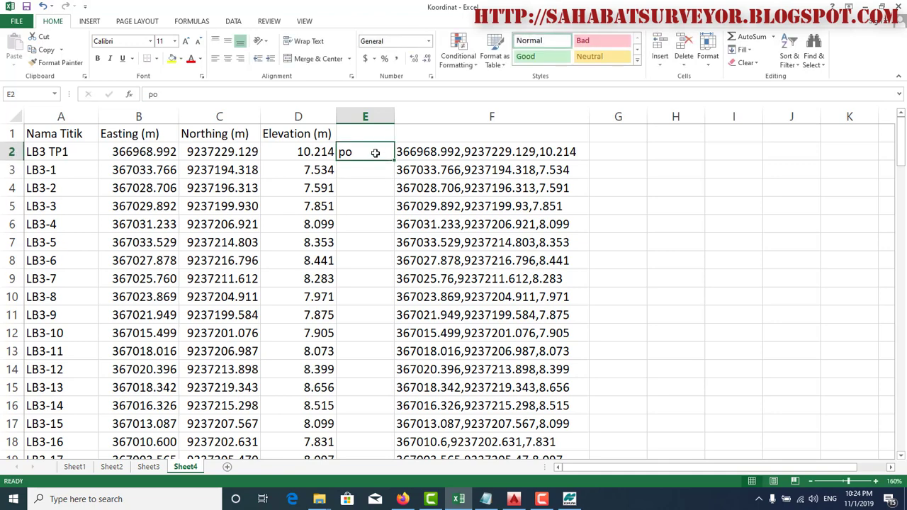
double_click(394, 161)
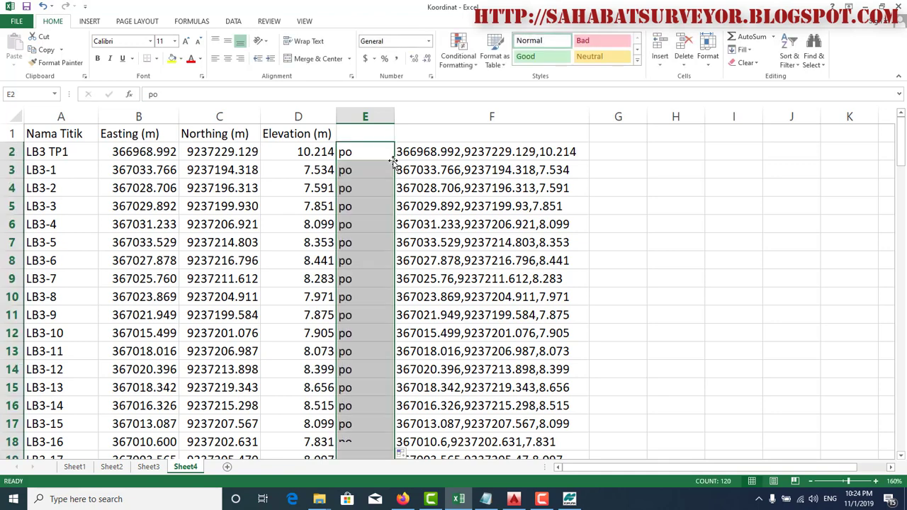
scroll(395, 174, "down", 6)
scroll(415, 194, "down", 12)
scroll(415, 198, "down", 11)
scroll(415, 198, "down", 5)
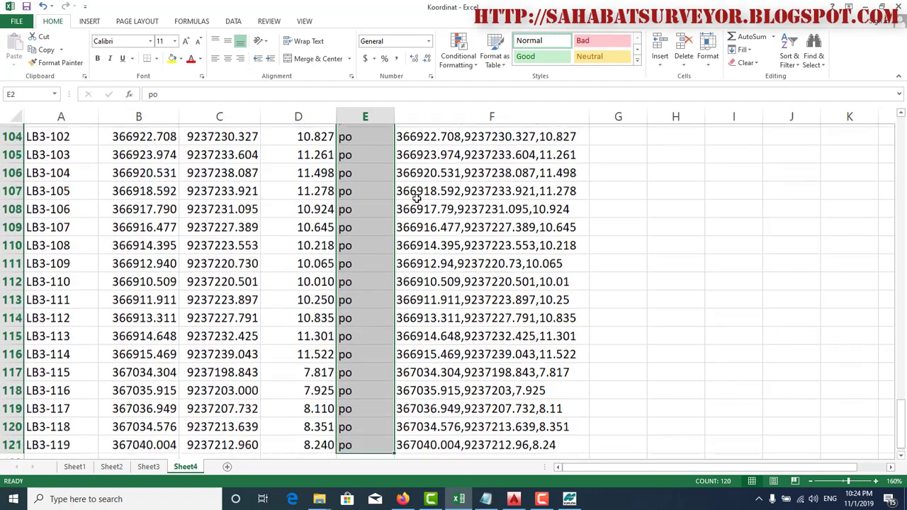
scroll(417, 197, "down", 8)
scroll(417, 197, "up", 7)
scroll(418, 201, "up", 10)
scroll(419, 200, "up", 12)
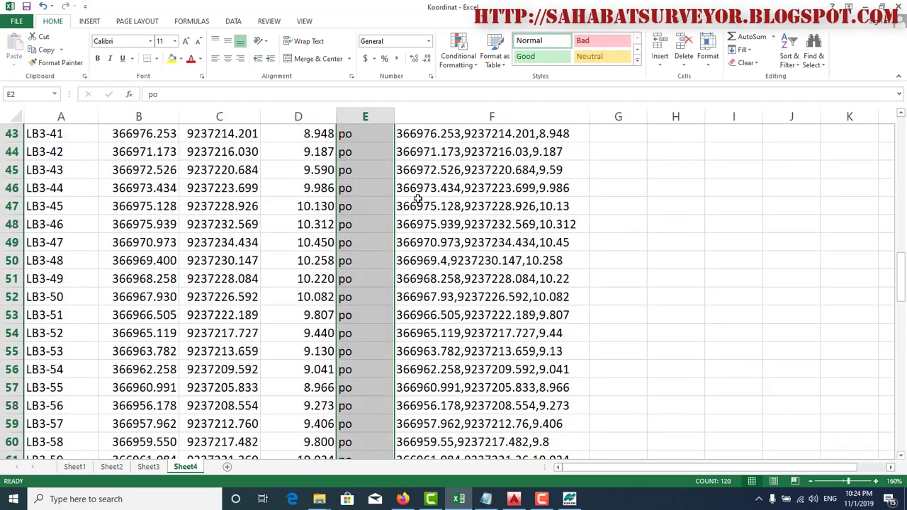
scroll(418, 200, "up", 5)
scroll(418, 200, "up", 8)
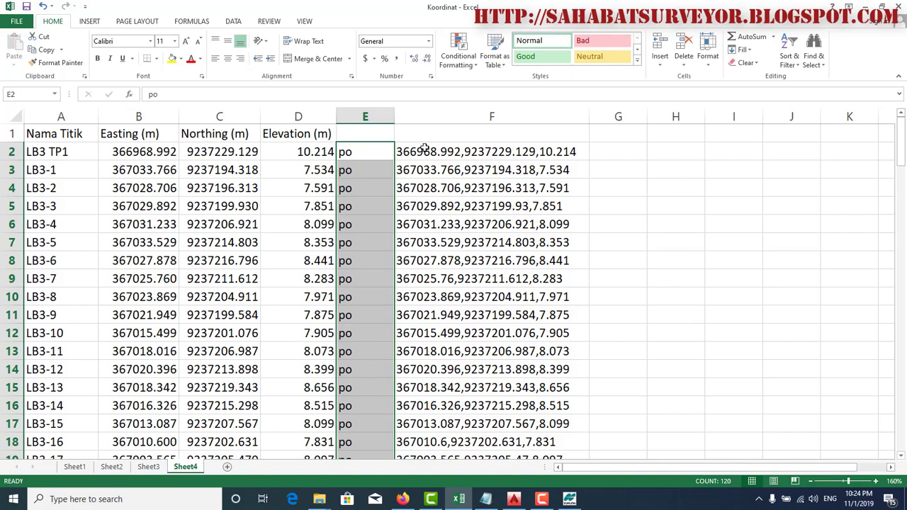
Step: Copy range E2:F121 of po labels and coordinates, then bring up AutoCAD
scroll(551, 171, "down", 5)
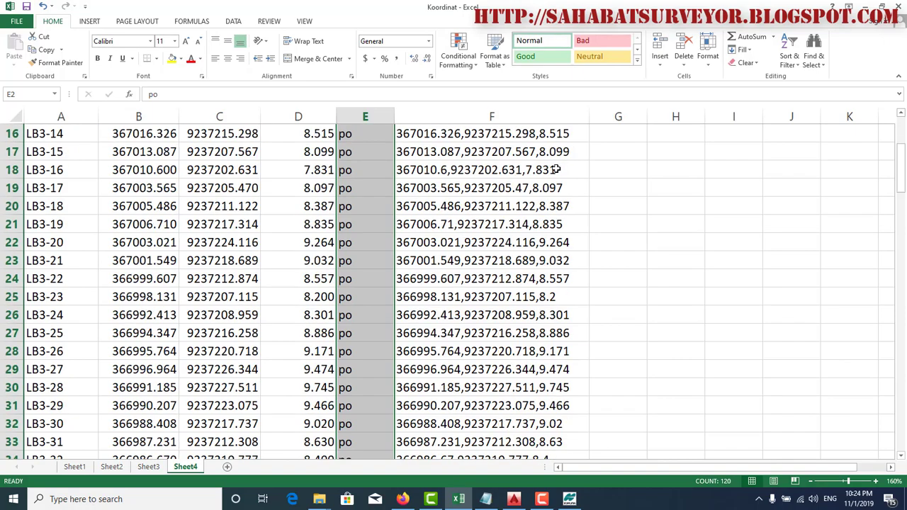
scroll(553, 172, "down", 5)
scroll(555, 173, "down", 8)
scroll(559, 173, "down", 10)
scroll(559, 173, "down", 4)
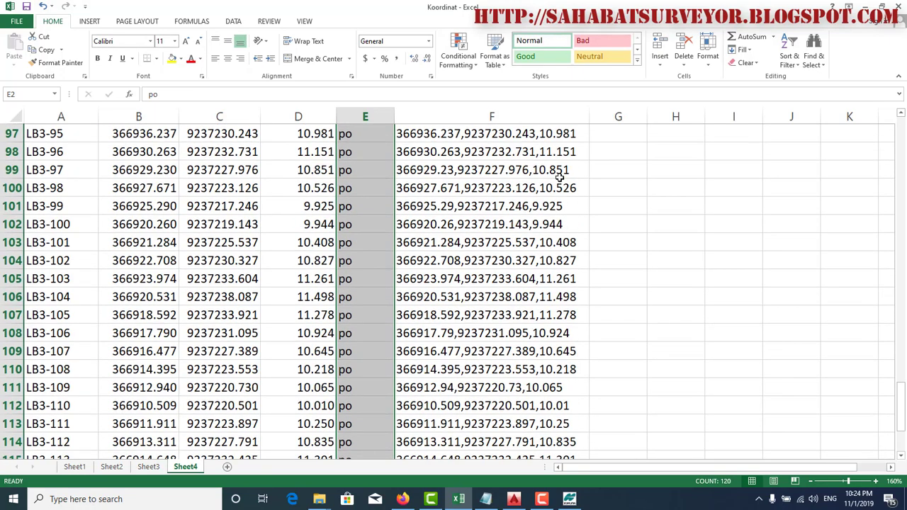
scroll(561, 177, "down", 6)
left_click(578, 241, "shift")
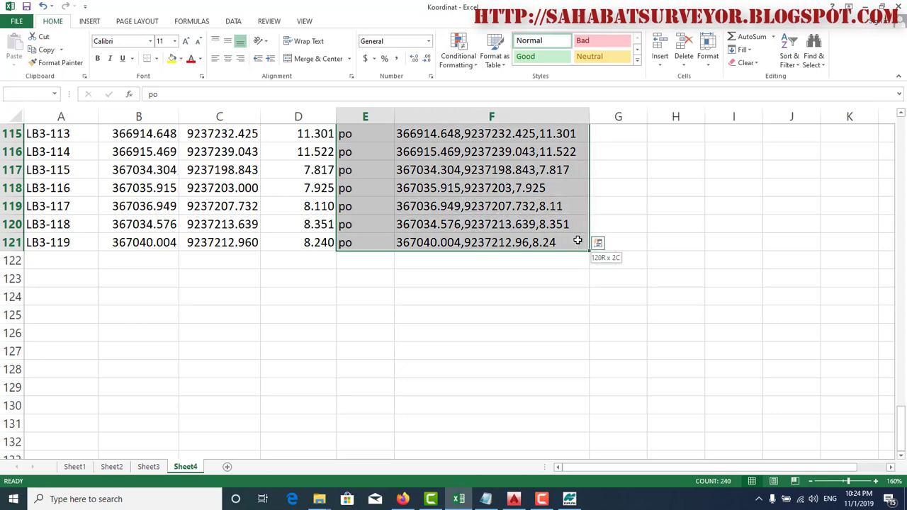
right_click(522, 185)
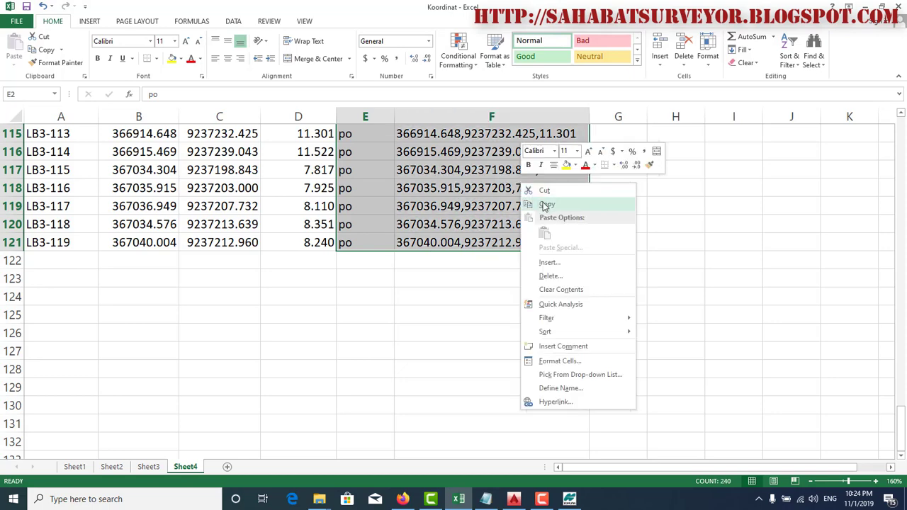
left_click(546, 206)
scroll(539, 190, "up", 20)
scroll(539, 190, "up", 3)
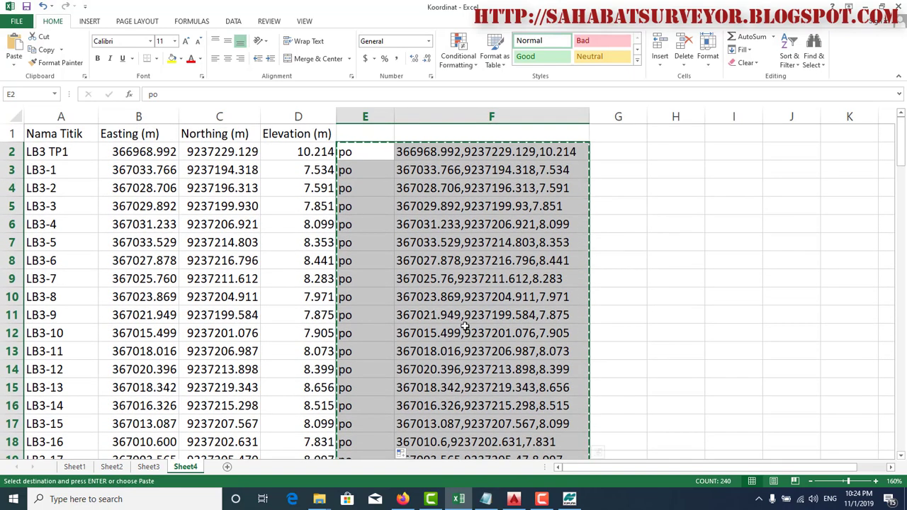
left_click(514, 499)
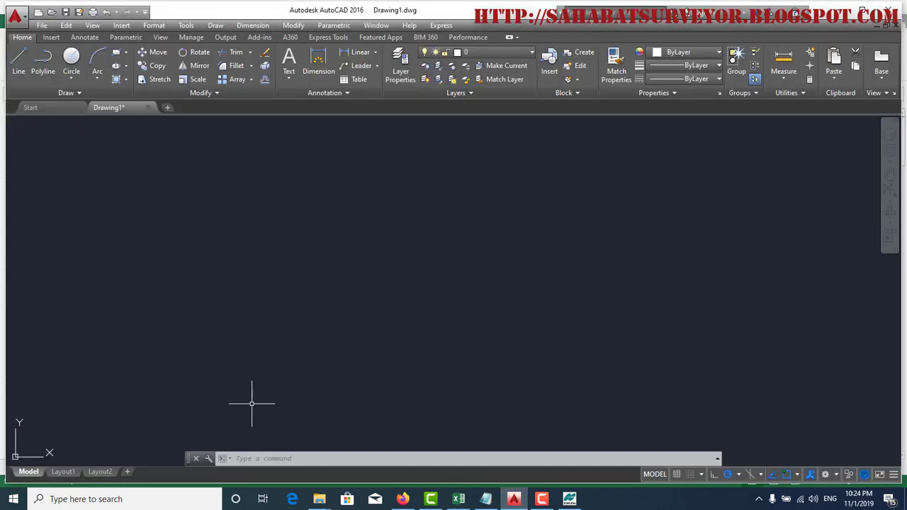
Step: Paste the copied po coordinate commands into AutoCAD's command line to plot the points
left_click(270, 457)
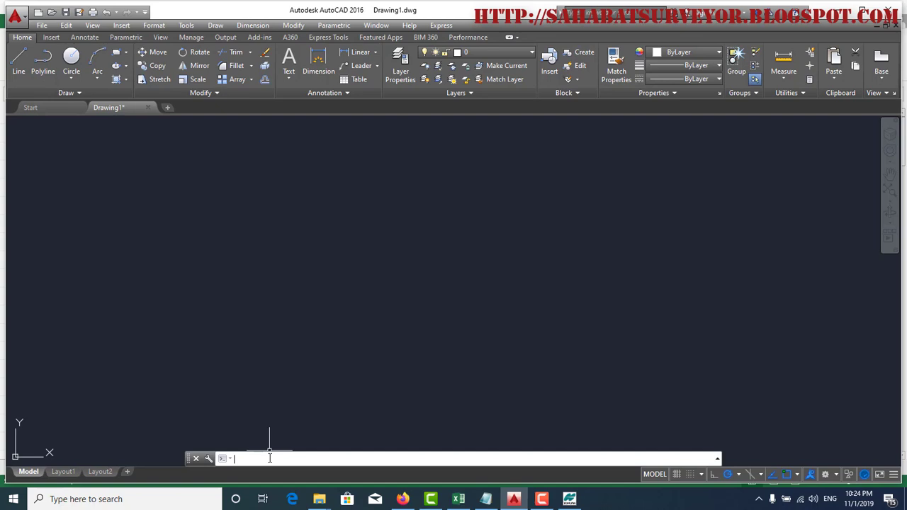
right_click(269, 461)
left_click(297, 408)
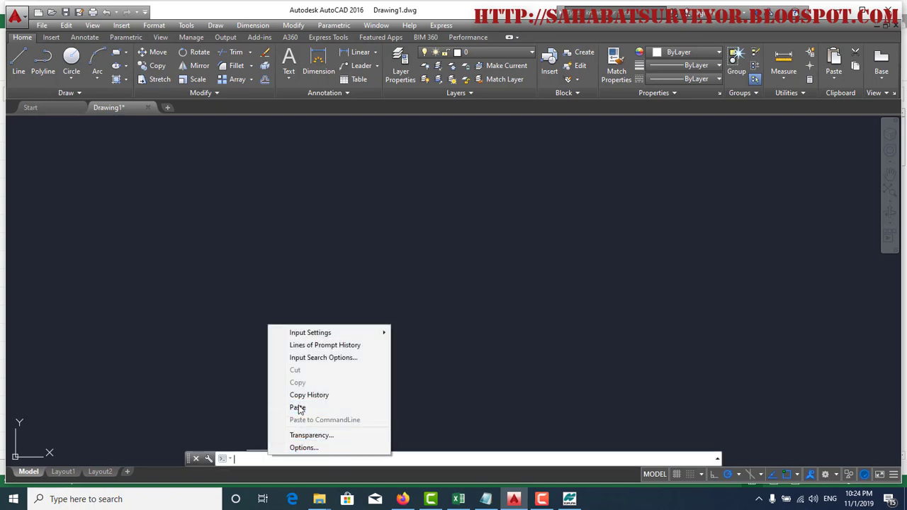
left_click(297, 407)
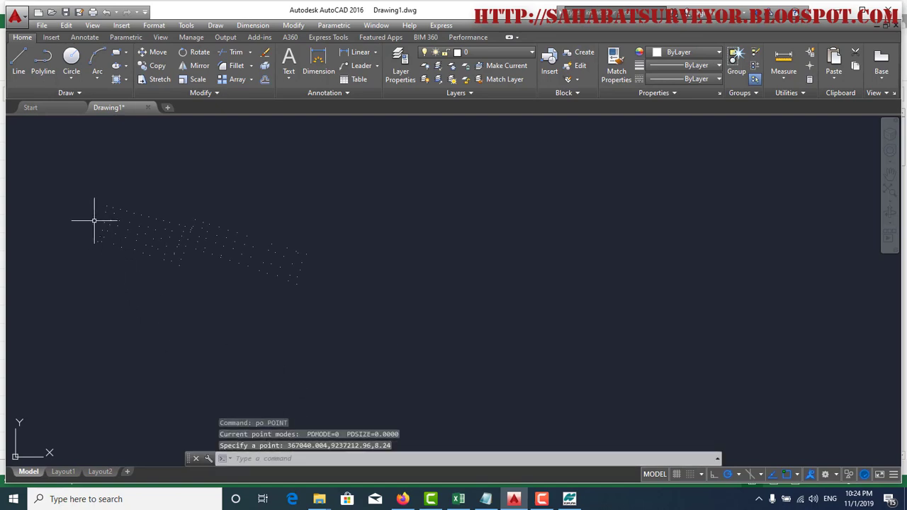
Step: Zoom out and window-select the plotted survey point cloud
scroll(127, 223, "down", 5)
left_click_drag(94, 188, 190, 356)
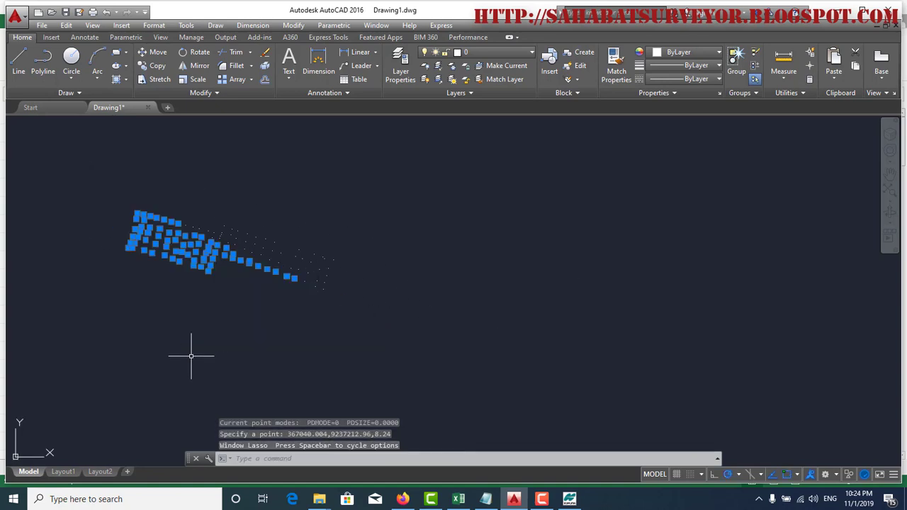
key("Escape")
left_click(96, 161)
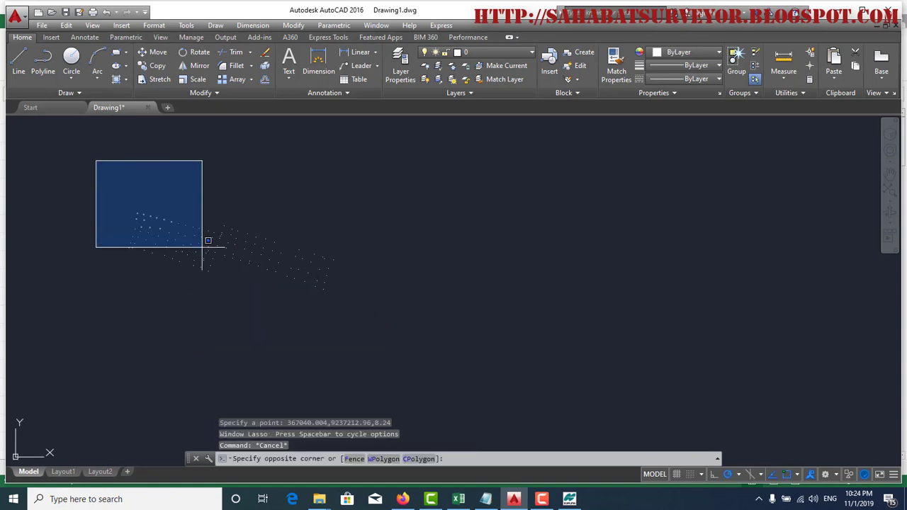
left_click(386, 319)
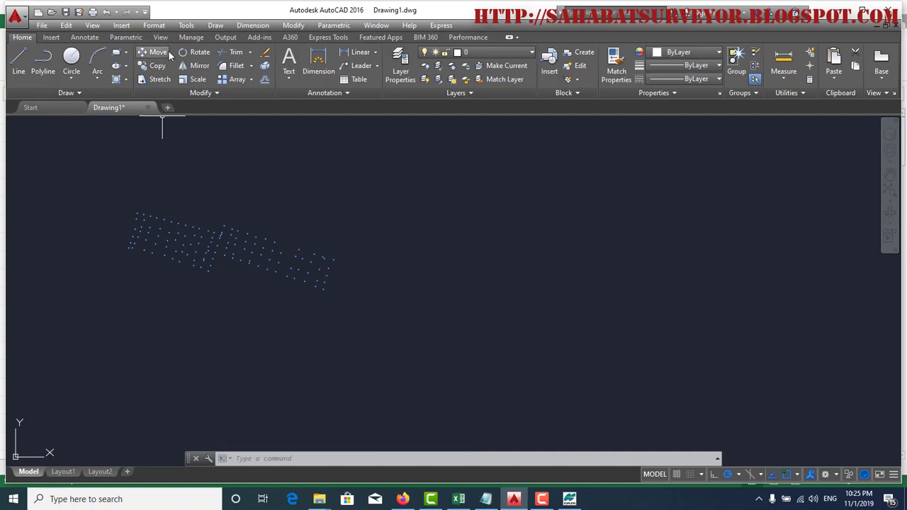
Step: Set the point style to circle-cross, sized 5 in absolute units
left_click(154, 25)
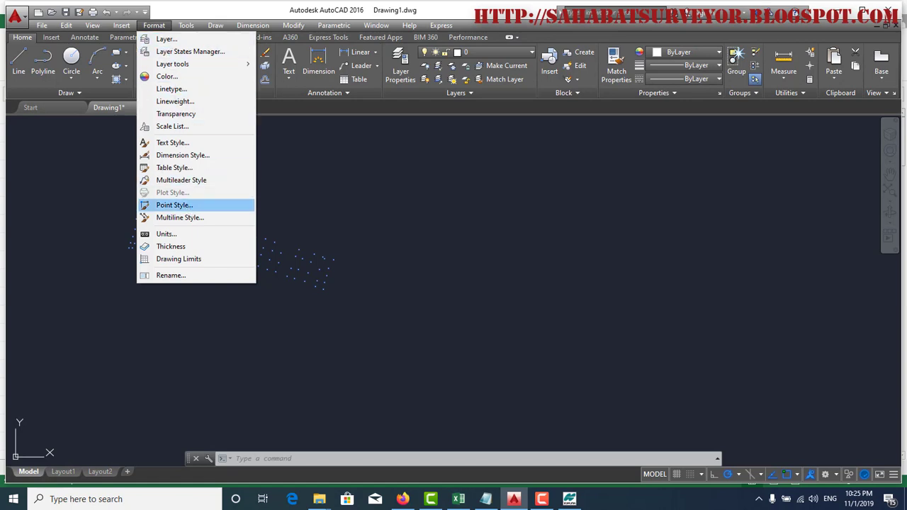
left_click(189, 205)
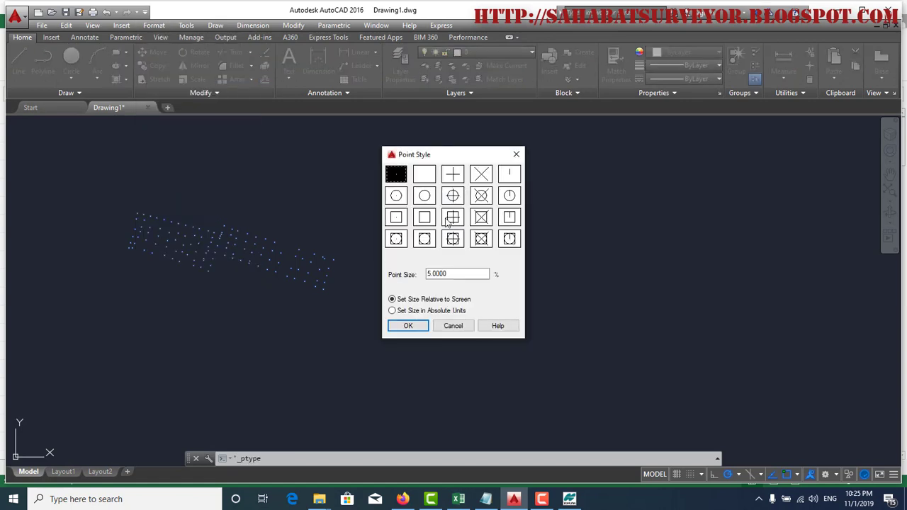
left_click(454, 198)
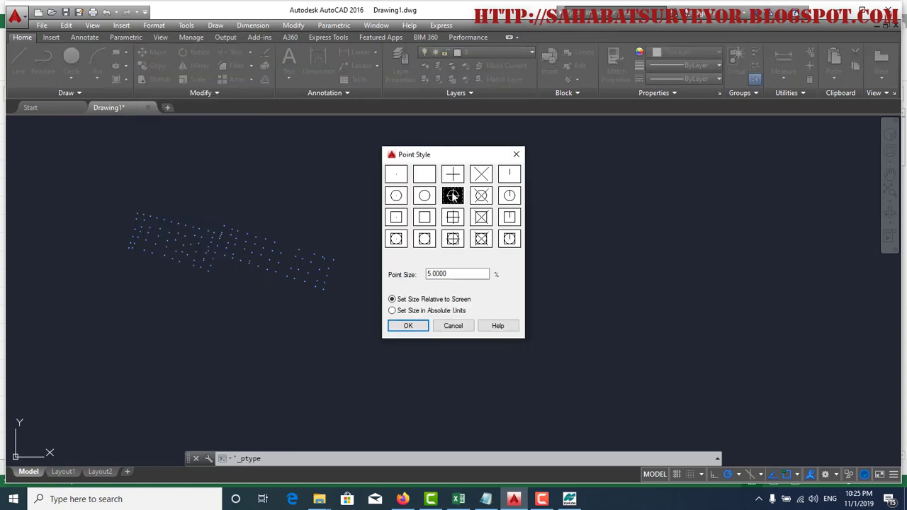
left_click(429, 312)
left_click_drag(488, 274, 402, 278)
type("5")
left_click(409, 327)
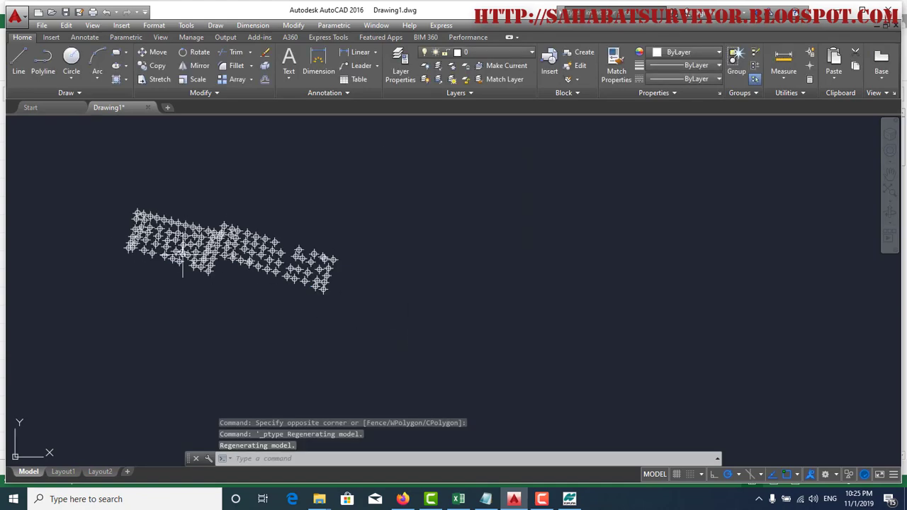
scroll(122, 220, "up", 4)
scroll(123, 222, "down", 2)
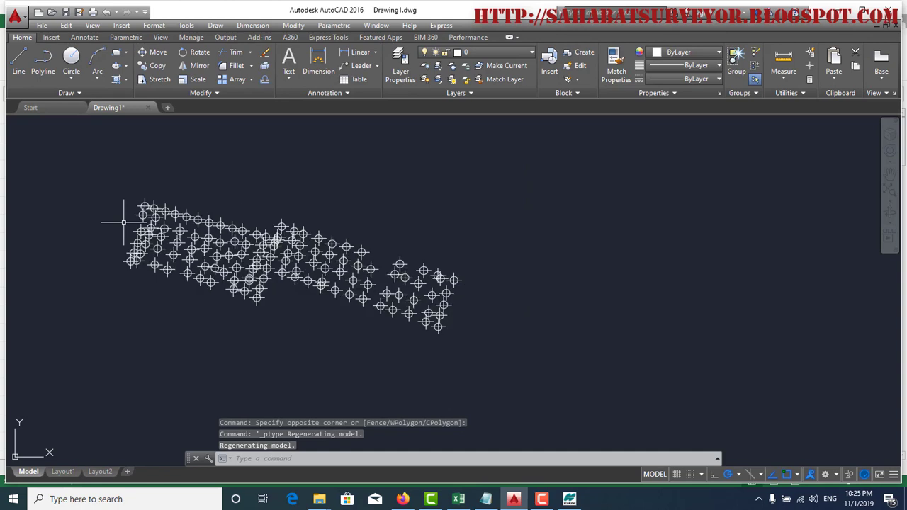
mouse_move(89, 163)
left_mouse_down()
mouse_move(314, 284)
mouse_move(65, 146)
left_mouse_up()
Step: Window-select all survey point markers and set their colour to Red
left_click(80, 150)
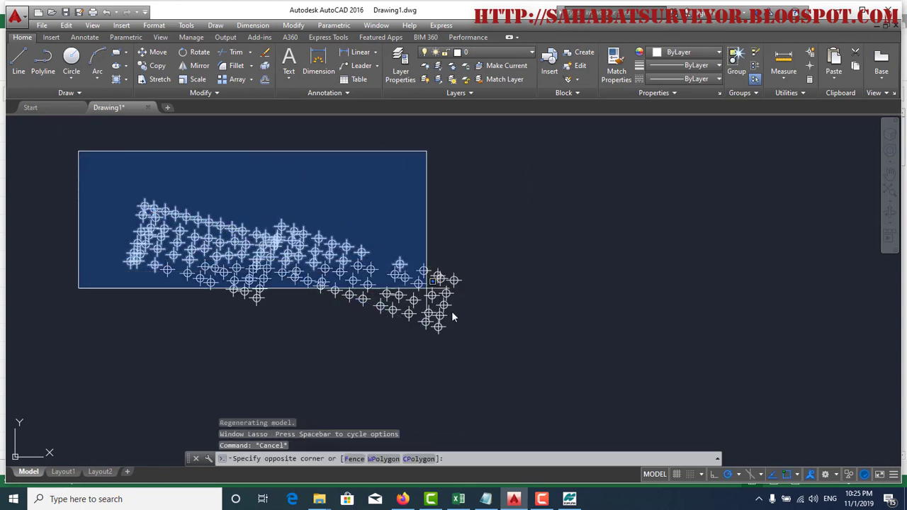
left_click(524, 371)
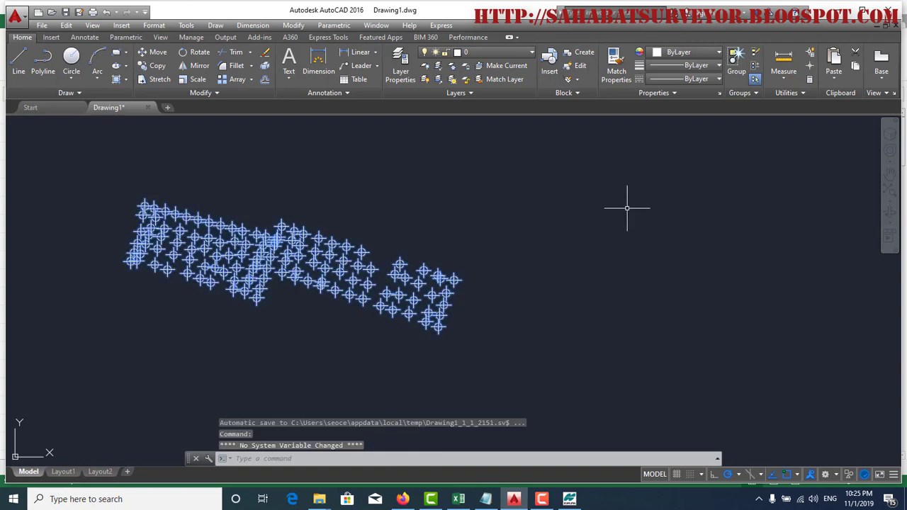
left_click(672, 54)
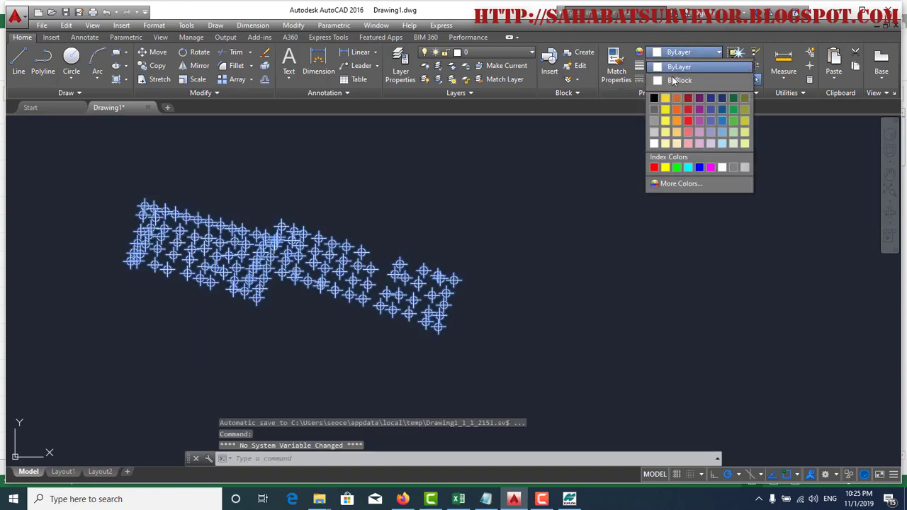
left_click(654, 167)
left_click(94, 152)
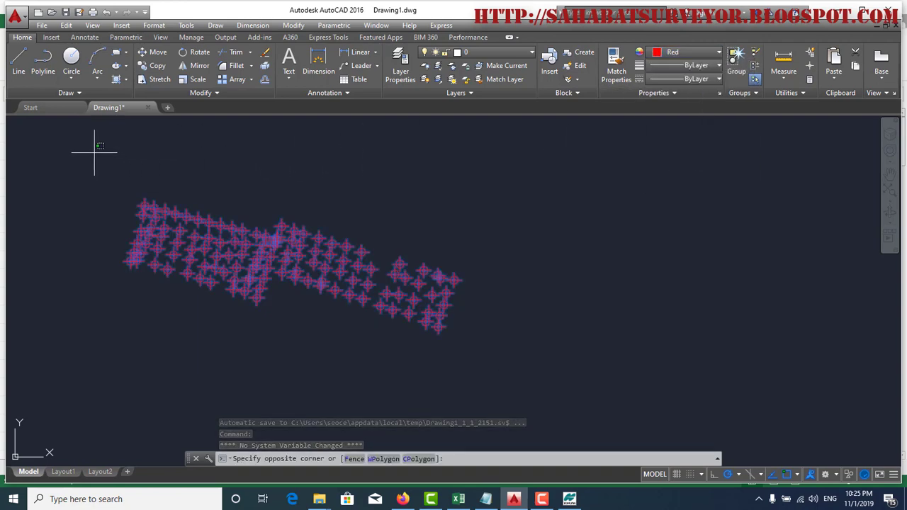
left_click(522, 386)
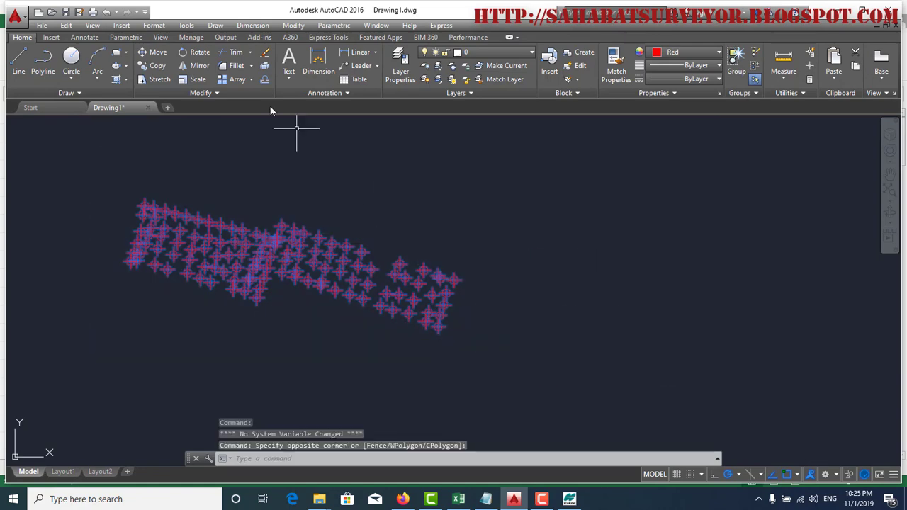
left_click(154, 25)
Step: Change the Point Style size to 1.5 absolute units and zoom to check the markers
left_click(182, 205)
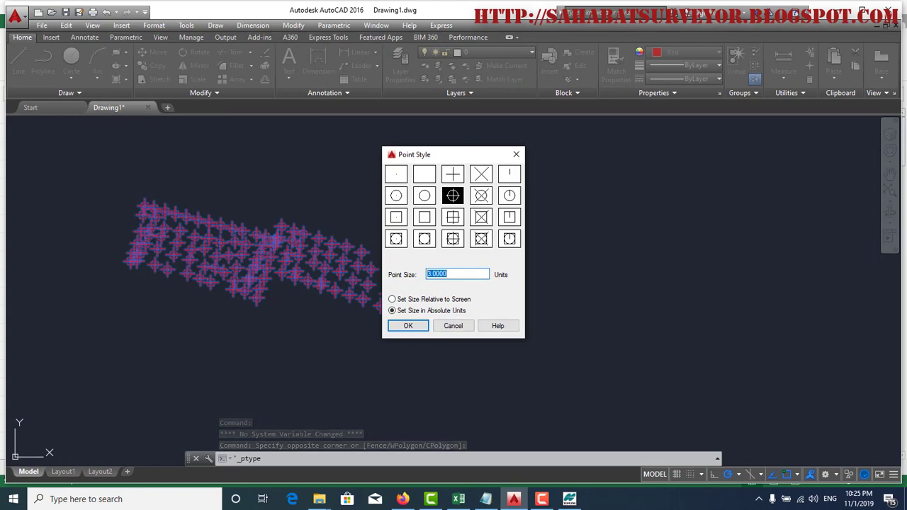
type("1.5")
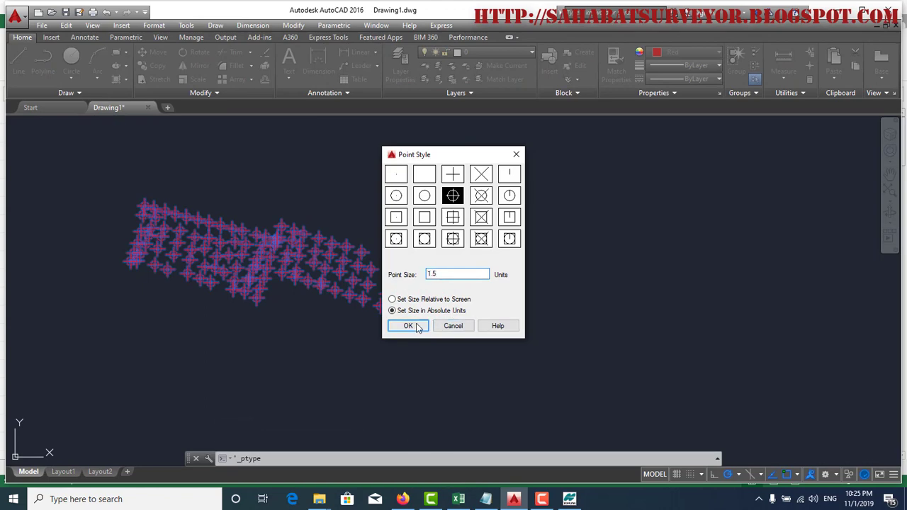
left_click(410, 326)
scroll(160, 239, "up", 4)
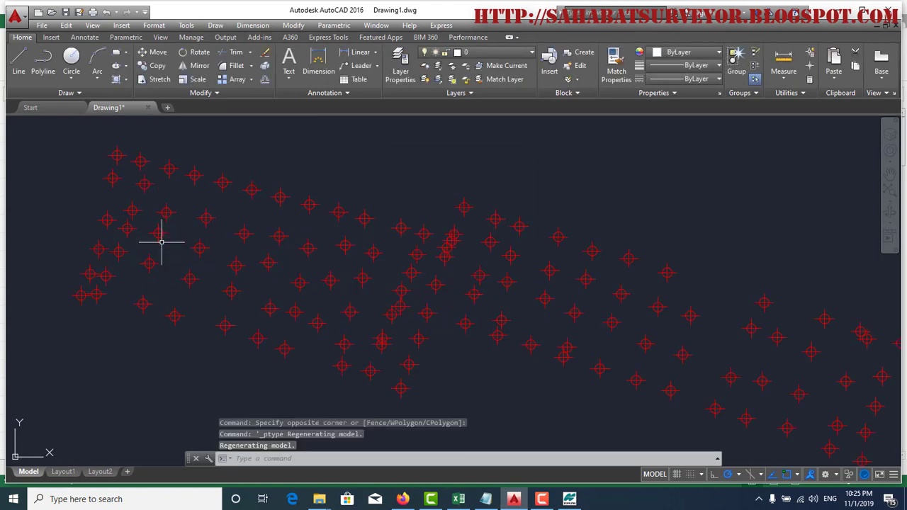
scroll(163, 240, "down", 2)
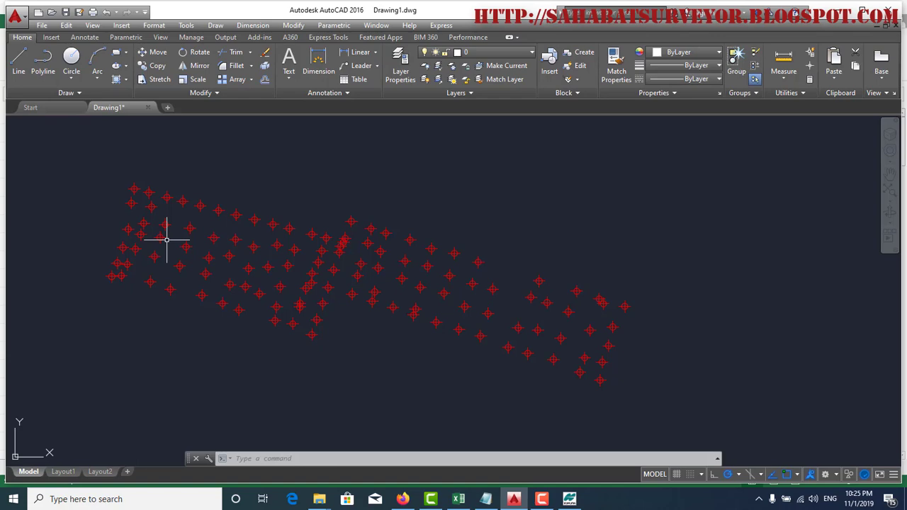
Step: Start the ID point-identification command, then cancel it
scroll(188, 230, "up", 2)
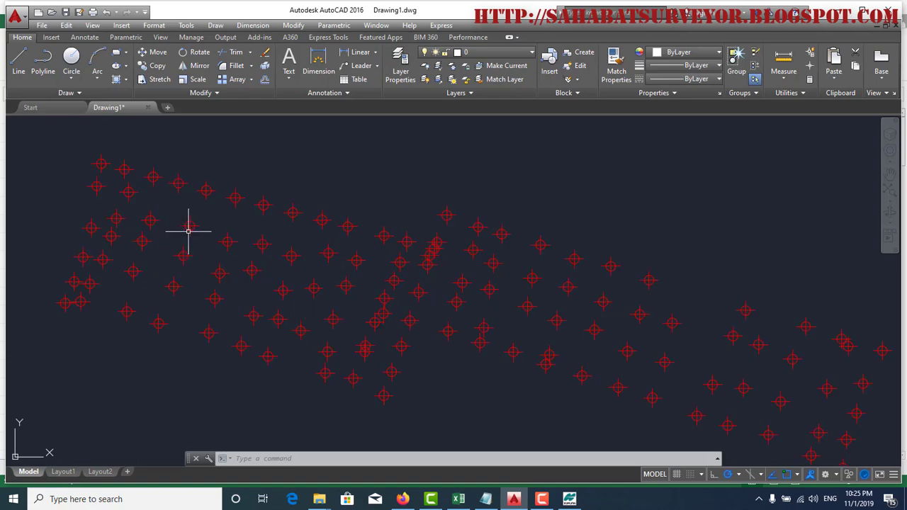
scroll(188, 230, "down", 2)
type("i")
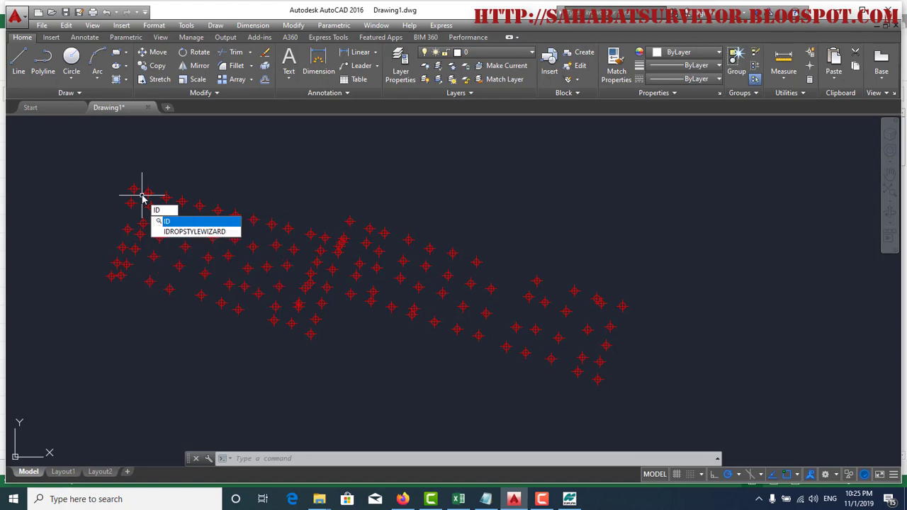
key("Return")
scroll(140, 190, "up", 3)
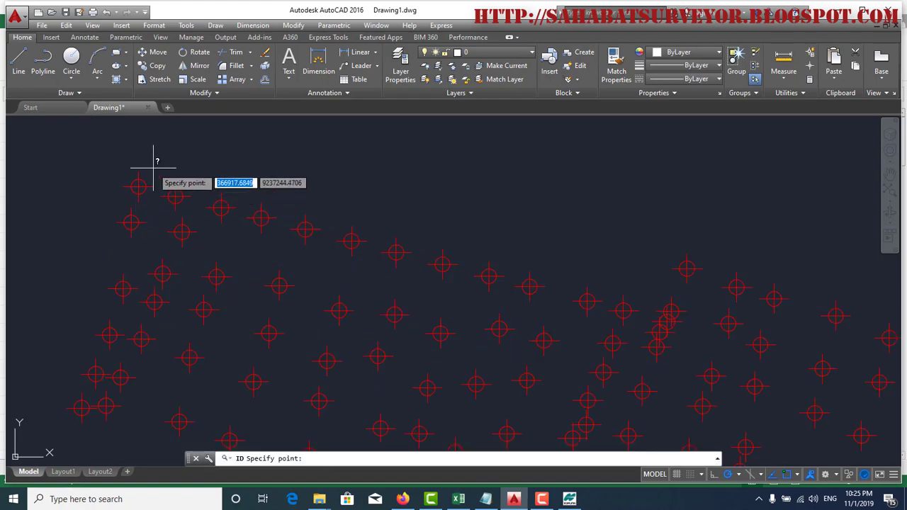
key("Escape")
Step: Review the object snap modes list and cancel pending commands
type("s")
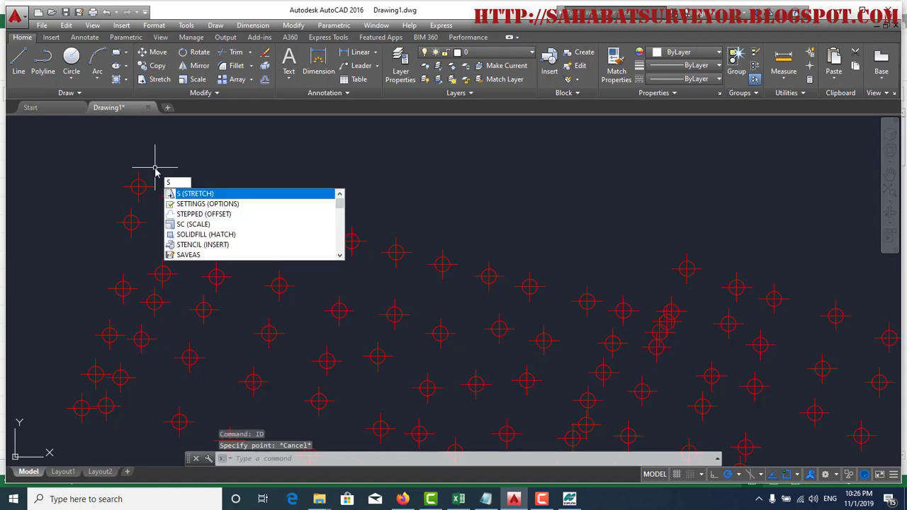
key("Escape")
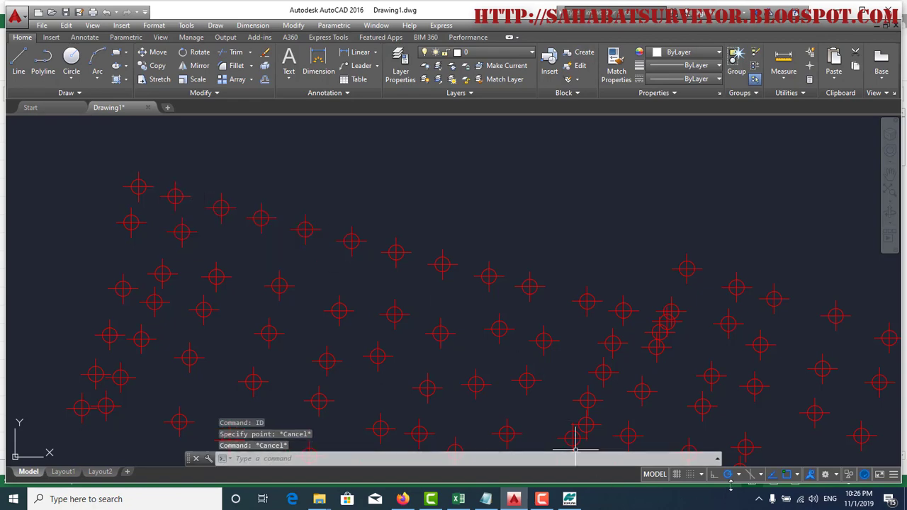
left_click(798, 475)
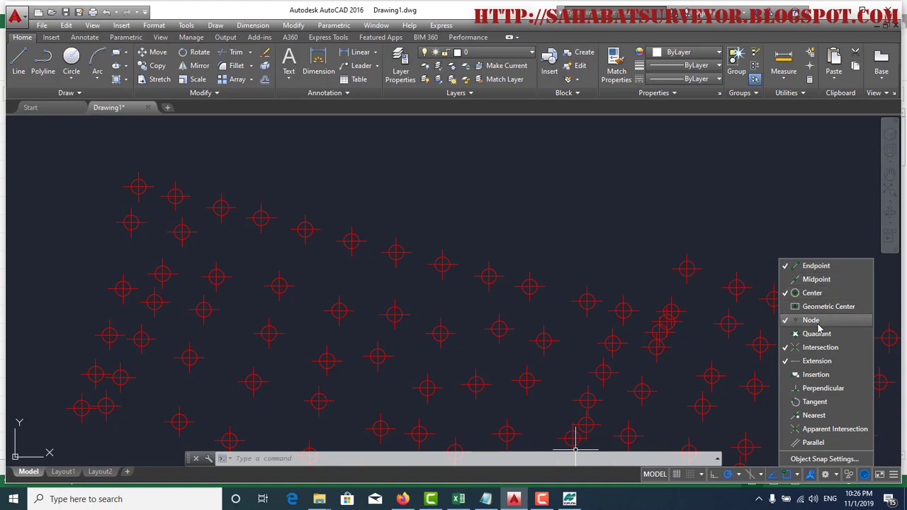
key("Escape")
key("Escape")
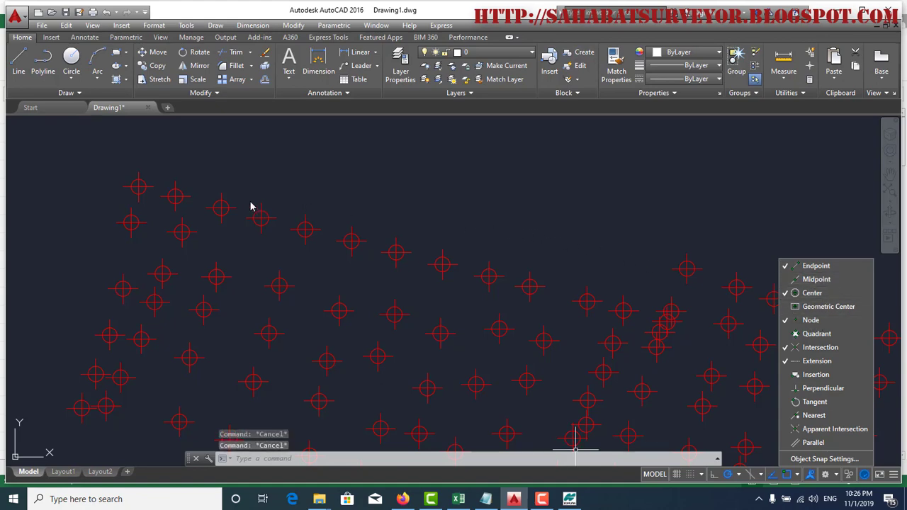
key("Escape")
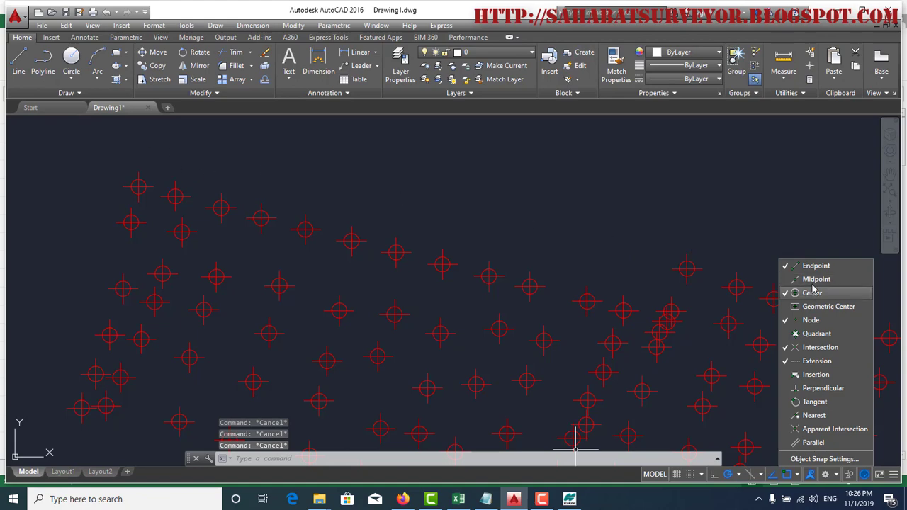
left_click(603, 203)
Step: Use ID to read the coordinates of one survey point
type("id")
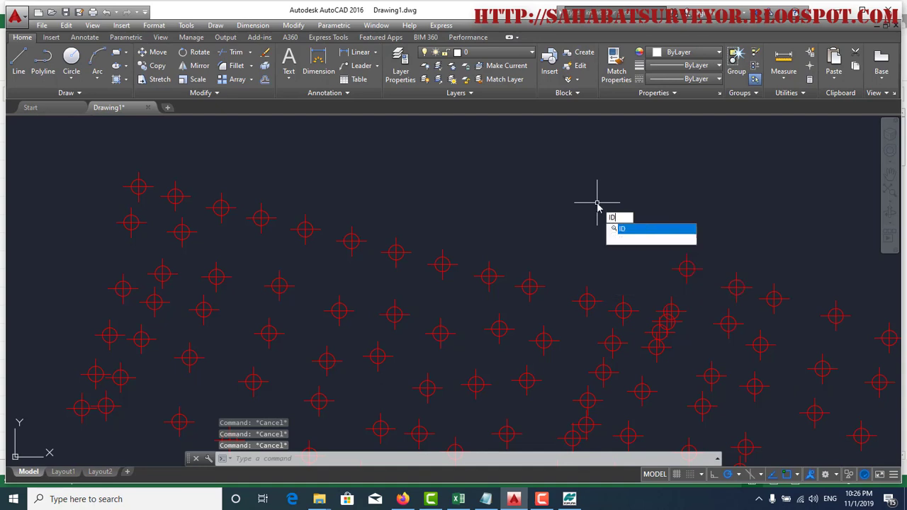
key("Return")
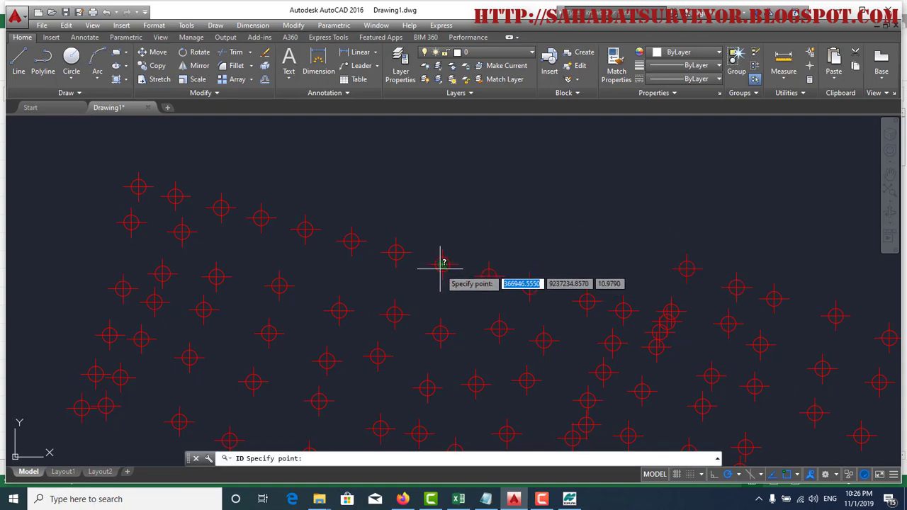
left_click(442, 264)
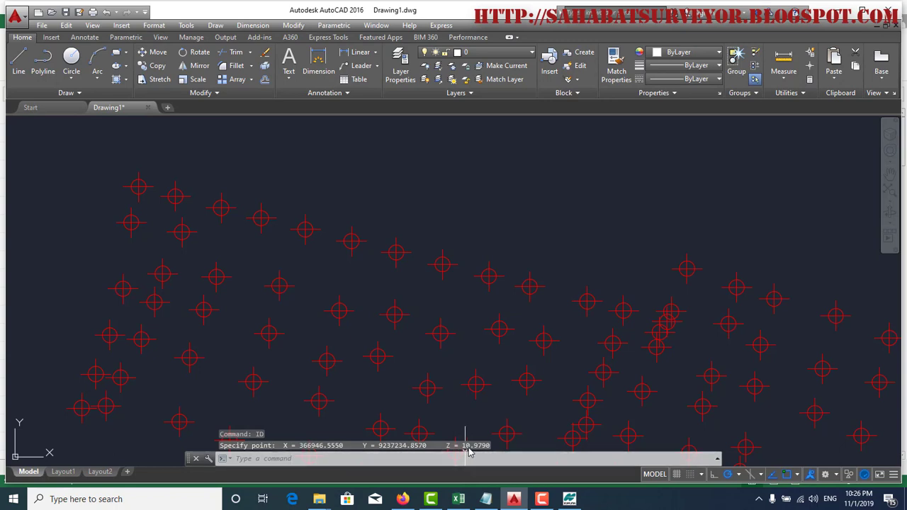
key("Escape")
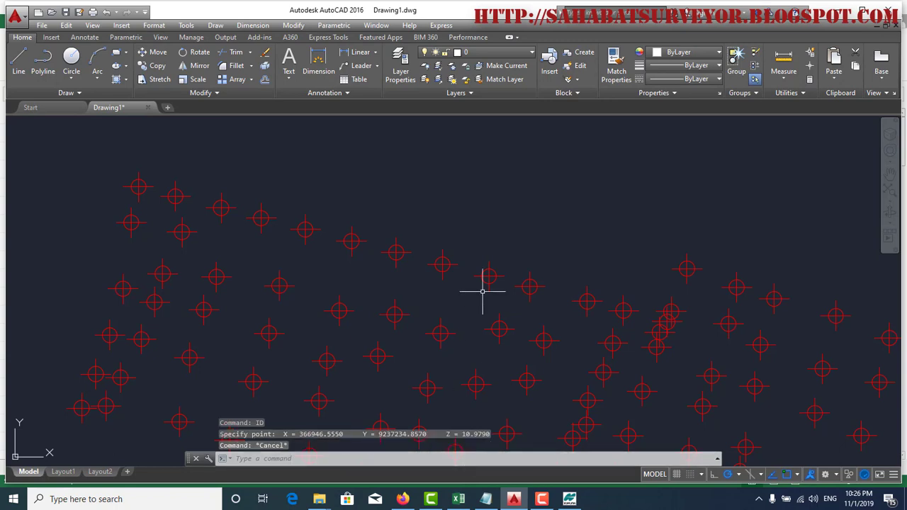
scroll(332, 202, "down", 5)
scroll(560, 292, "up", 2)
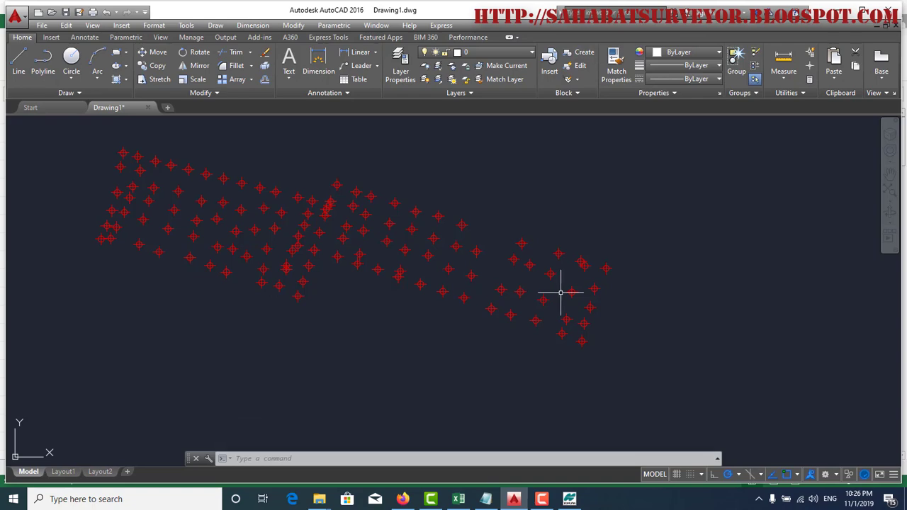
Step: Return to the Koordinat workbook in Excel and clear the copy marquee
left_click(459, 499)
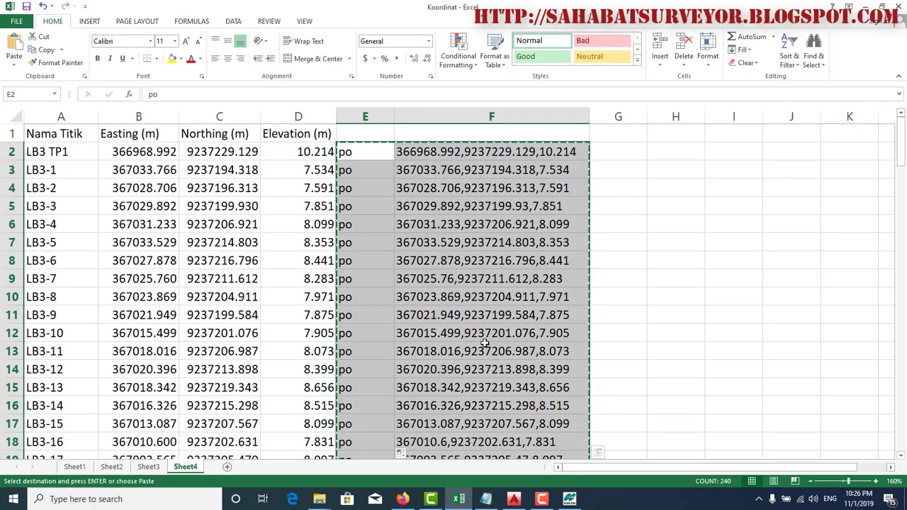
key("Escape")
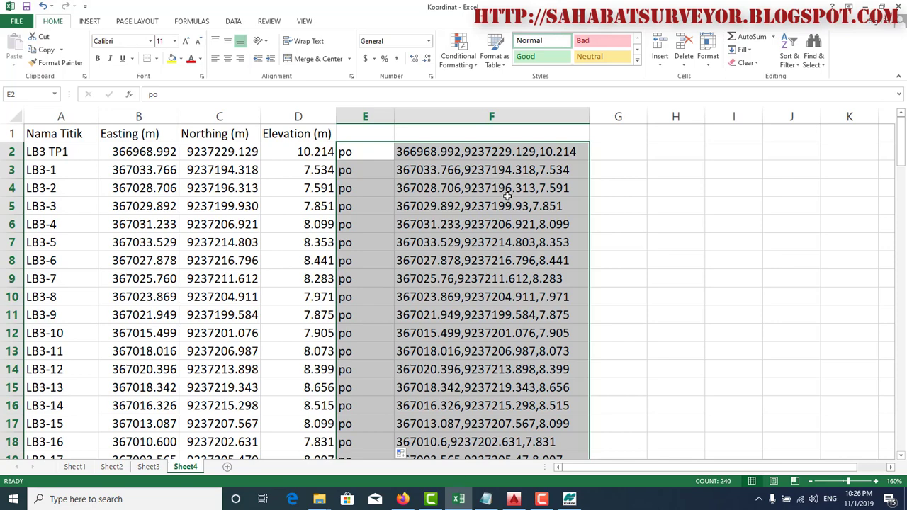
Step: Copy the full =CONCATENATE("-TEXT ",B2,",",C2," 0.15"," 0 ",D2) formula line from Notepad
left_click(489, 500)
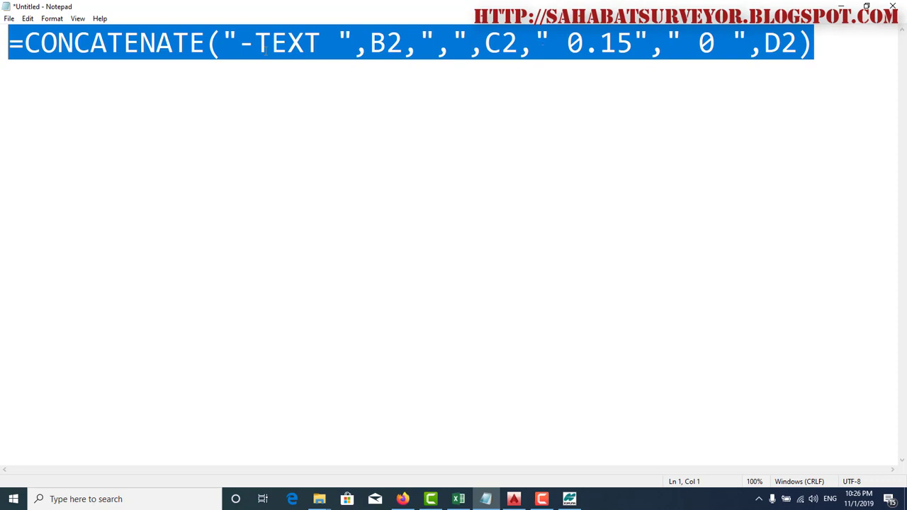
left_click(854, 47)
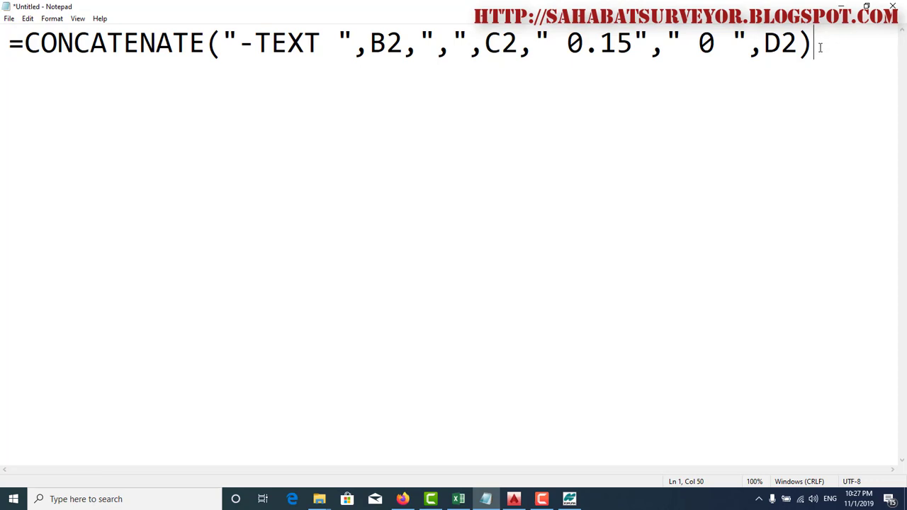
left_click_drag(820, 47, 4, 60)
right_click(70, 46)
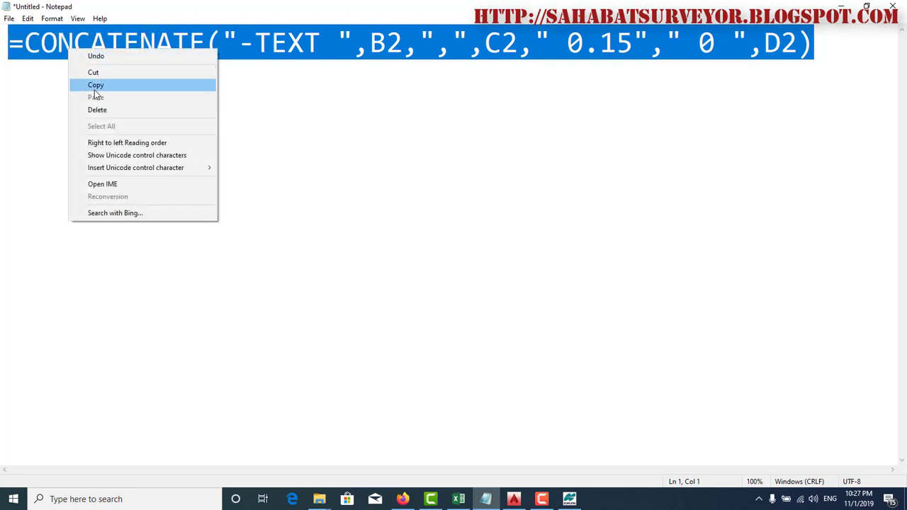
left_click(88, 84)
left_click(419, 105)
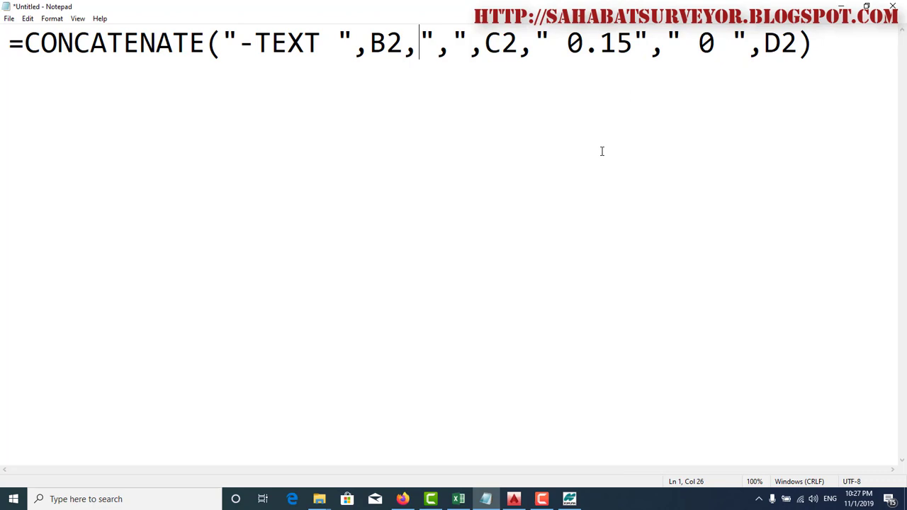
mouse_move(814, 47)
left_mouse_down()
mouse_move(214, 87)
mouse_move(13, 64)
left_mouse_up()
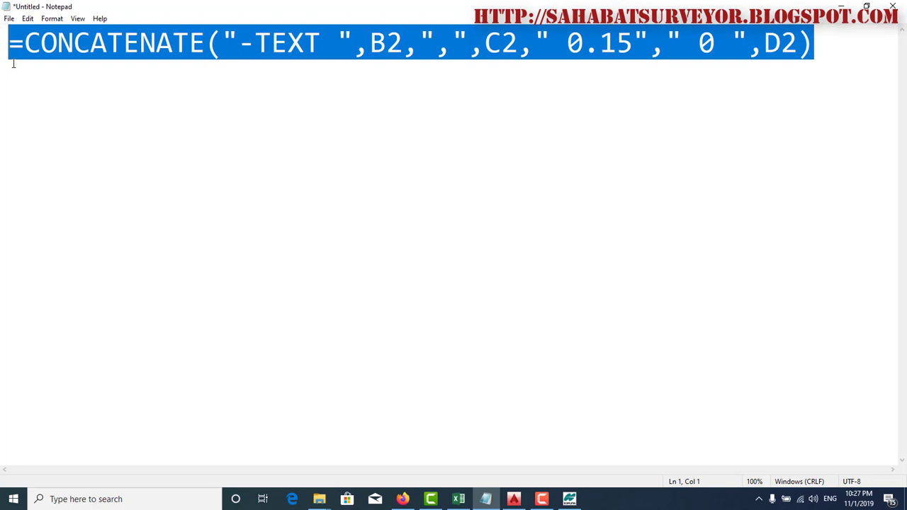
right_click(94, 47)
left_click(133, 82)
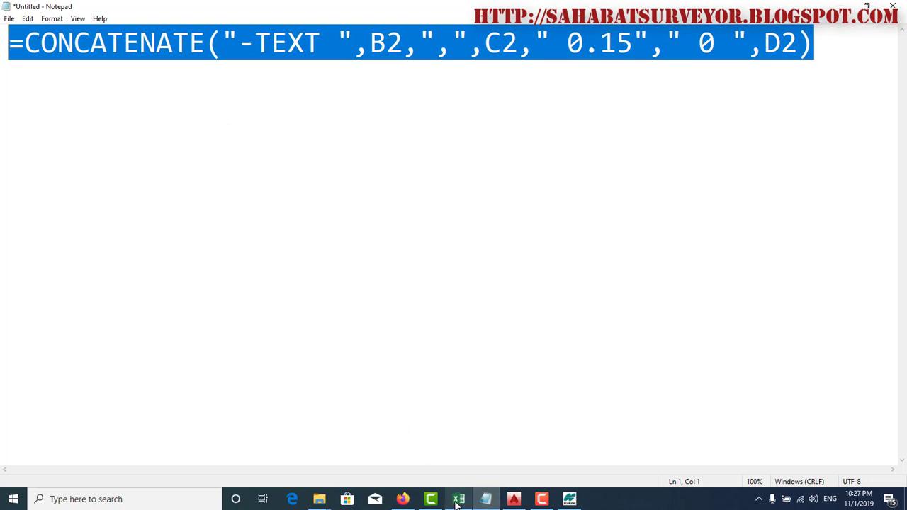
mouse_move(458, 499)
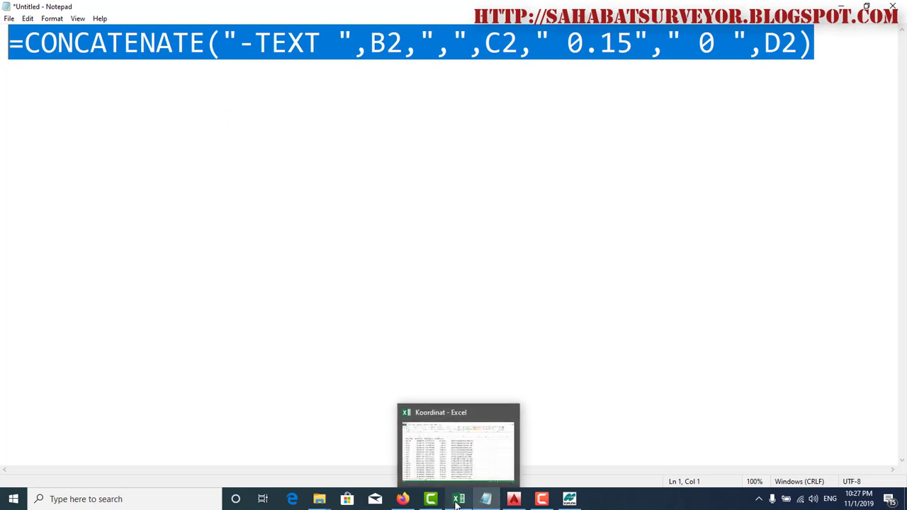
left_click(459, 499)
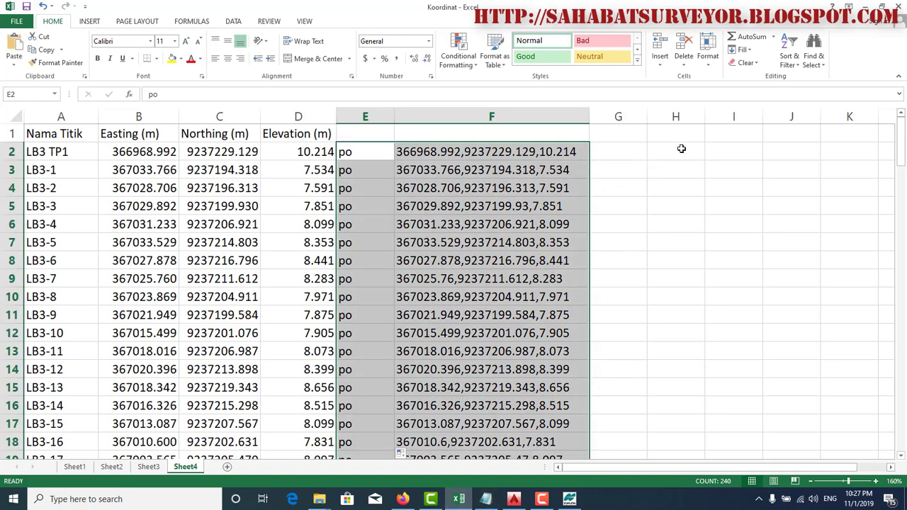
Step: Paste the CONCATENATE formula into H2 and widen column H to fit the text
left_click(671, 151)
double_click(671, 151)
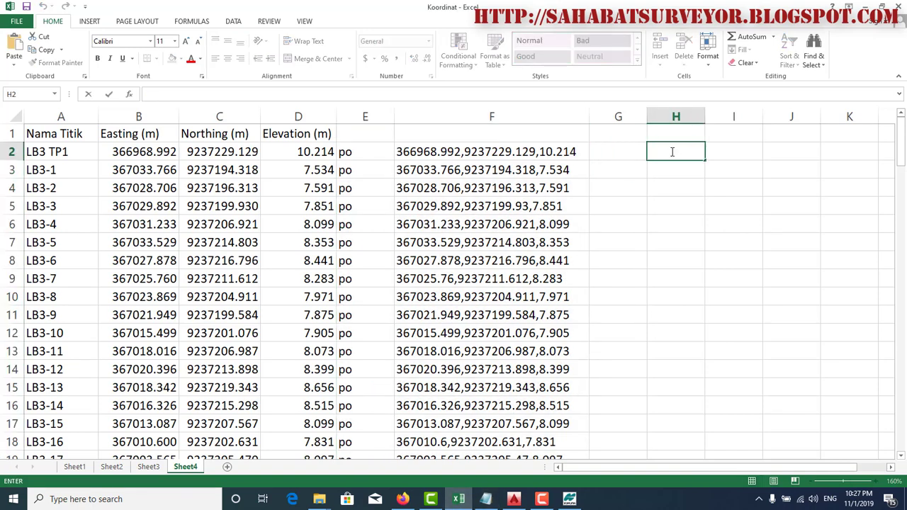
key("ctrl+v")
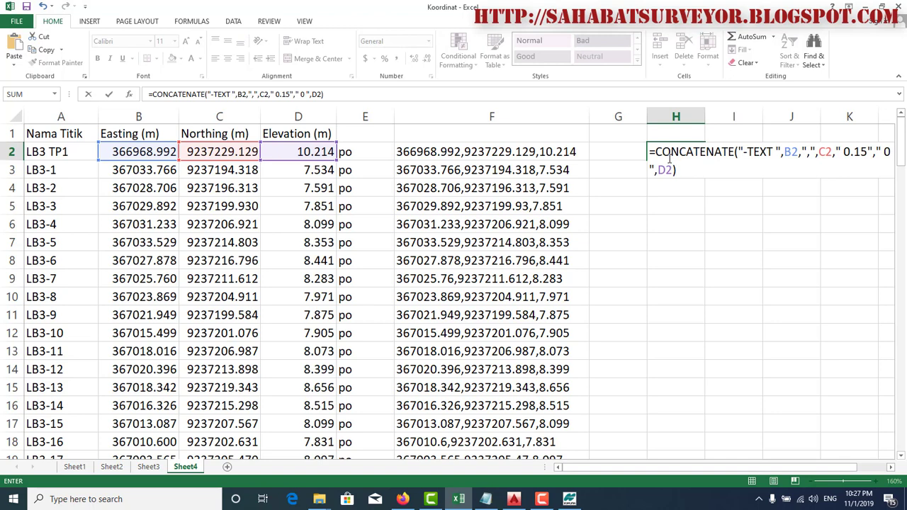
key("Return")
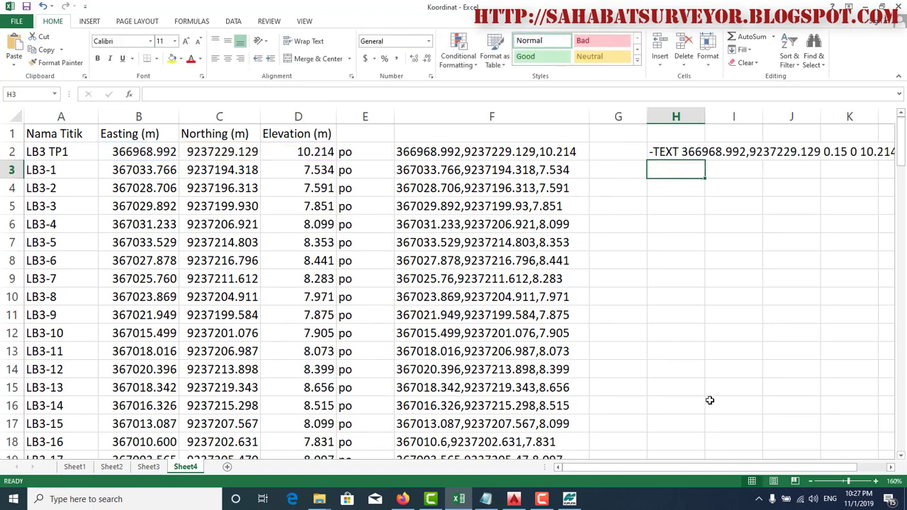
left_click_drag(599, 470, 610, 472)
left_click_drag(705, 116, 895, 117)
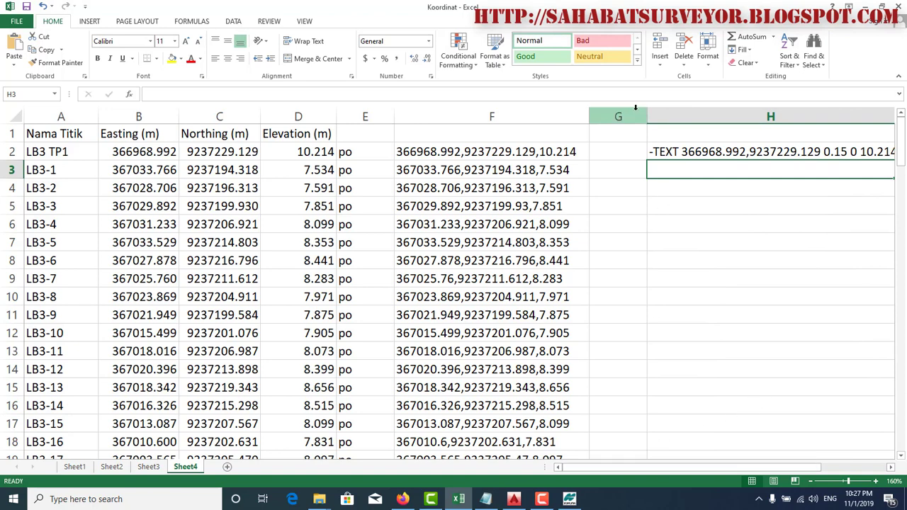
left_click_drag(645, 116, 602, 116)
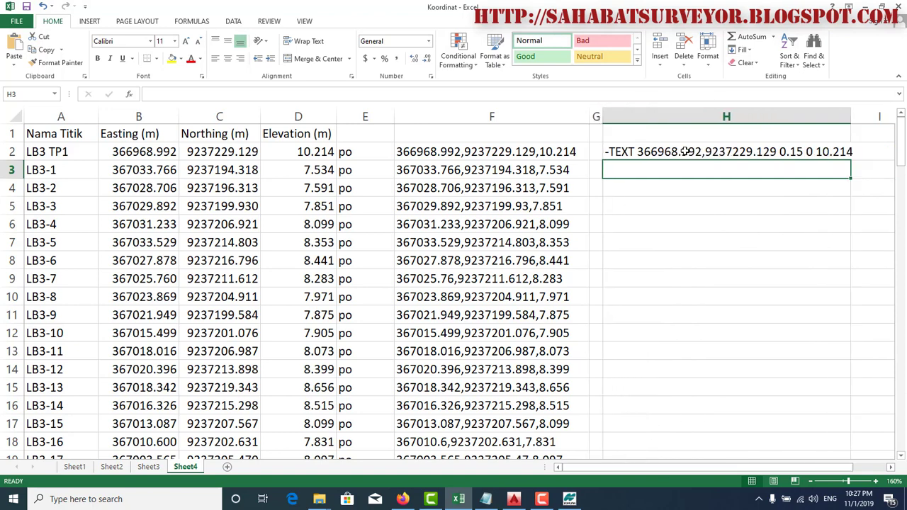
left_click_drag(850, 117, 855, 122)
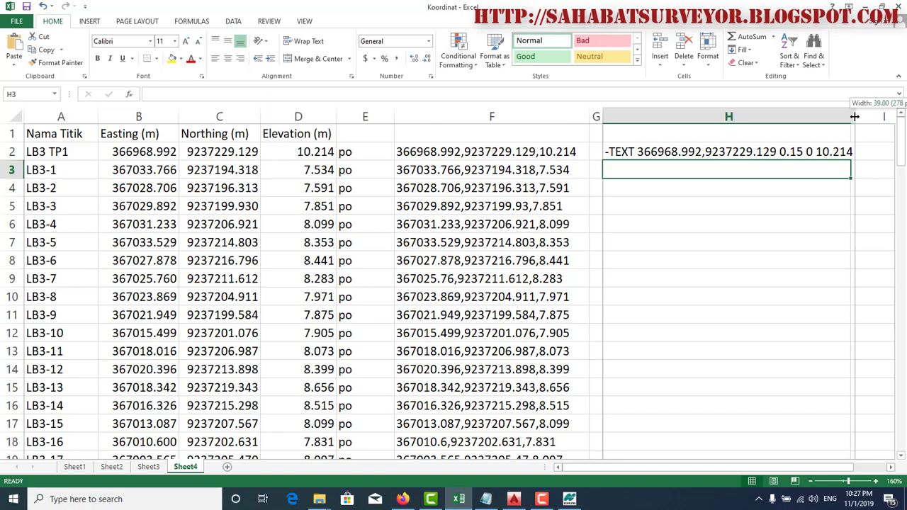
Step: Fill the H2 formula down to row 121 and copy column H's -TEXT lines
left_click(852, 152)
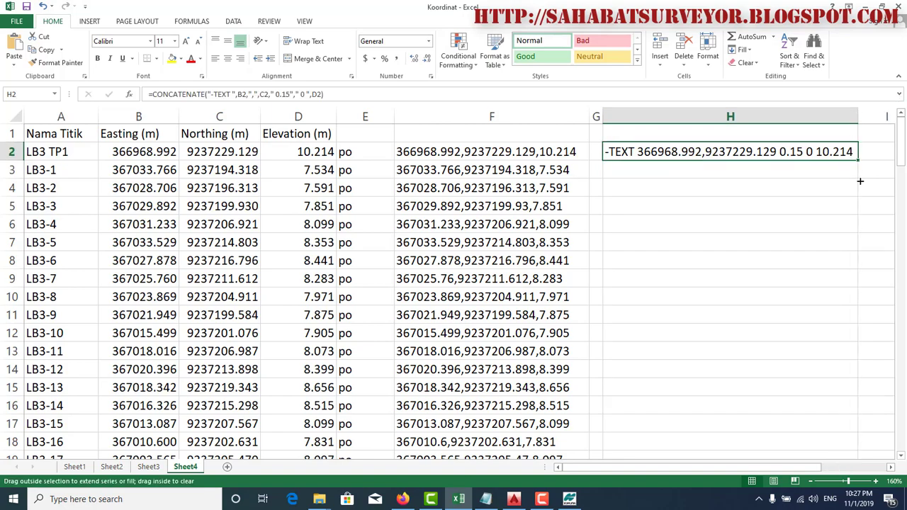
left_click_drag(860, 181, 862, 496)
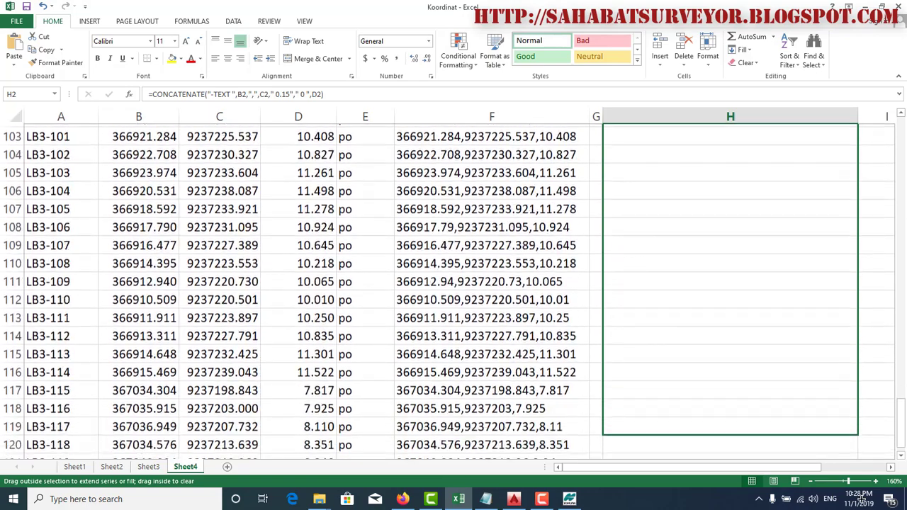
left_click_drag(862, 496, 845, 406)
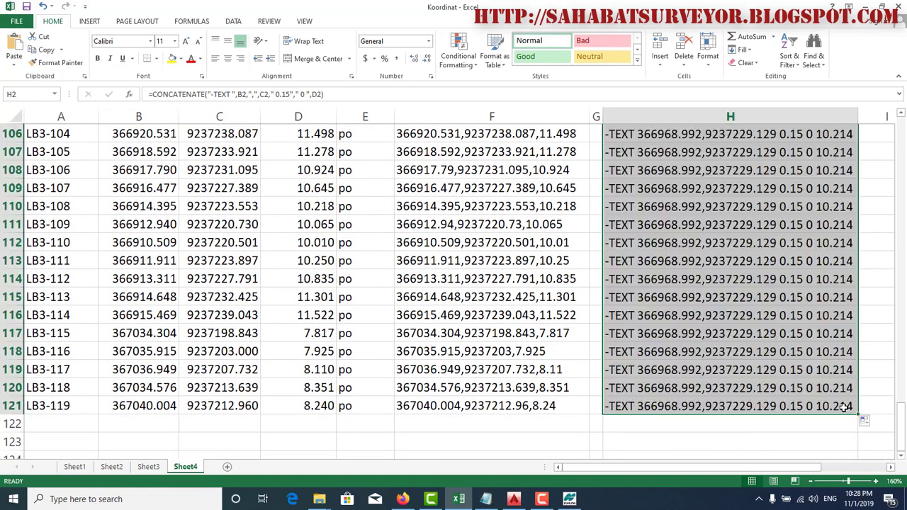
scroll(733, 222, "up", 2)
scroll(733, 218, "up", 10)
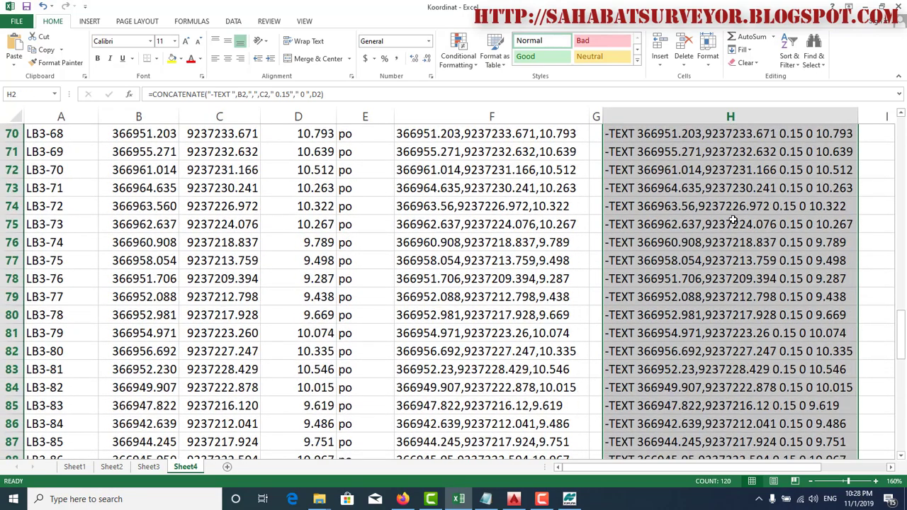
scroll(736, 214, "up", 12)
scroll(740, 207, "up", 7)
scroll(739, 207, "up", 4)
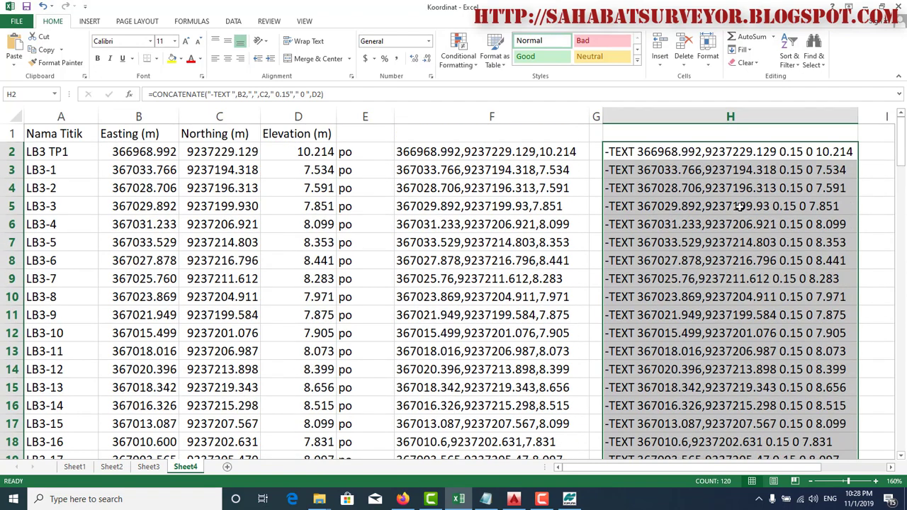
right_click(658, 162)
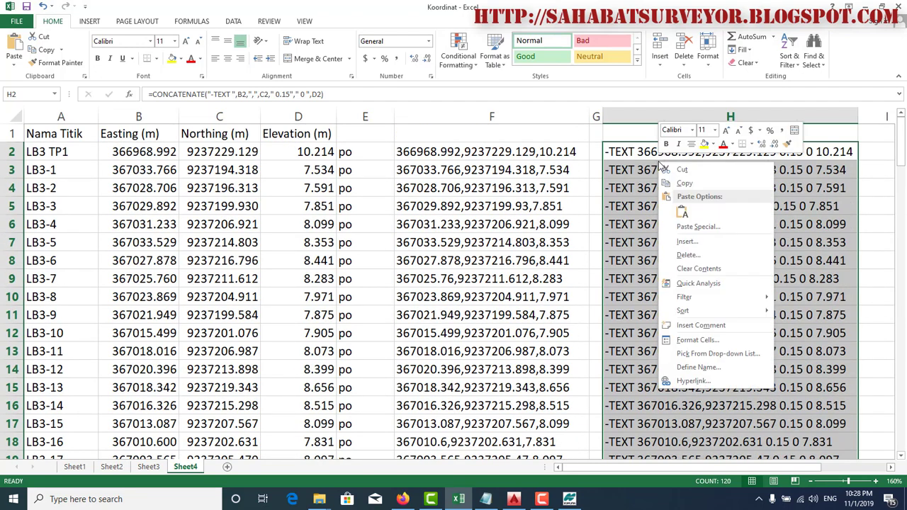
left_click(675, 184)
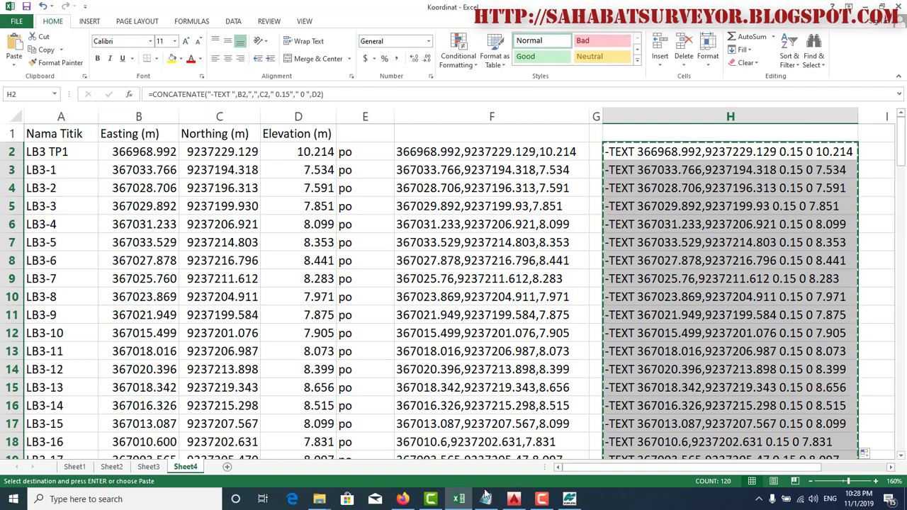
Step: Paste the copied -TEXT commands into AutoCAD to place 0.15-high elevation labels at each point
left_click(515, 499)
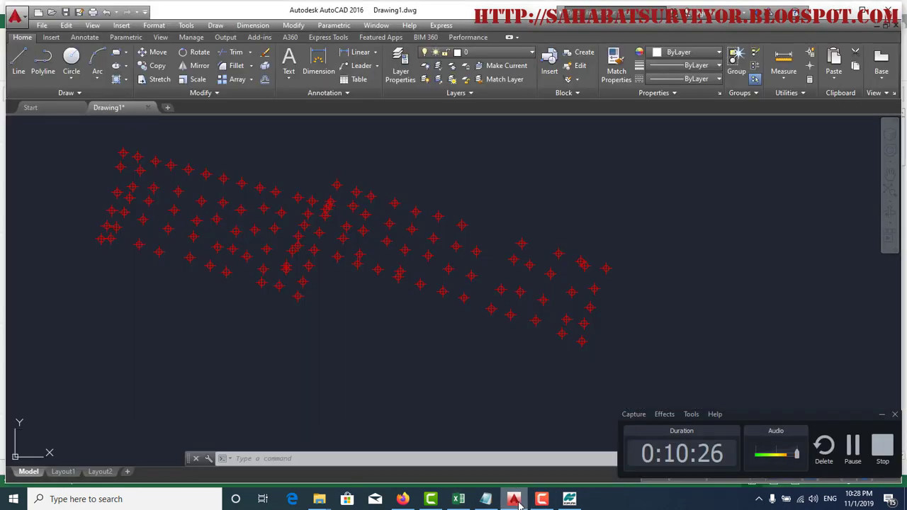
left_click(883, 417)
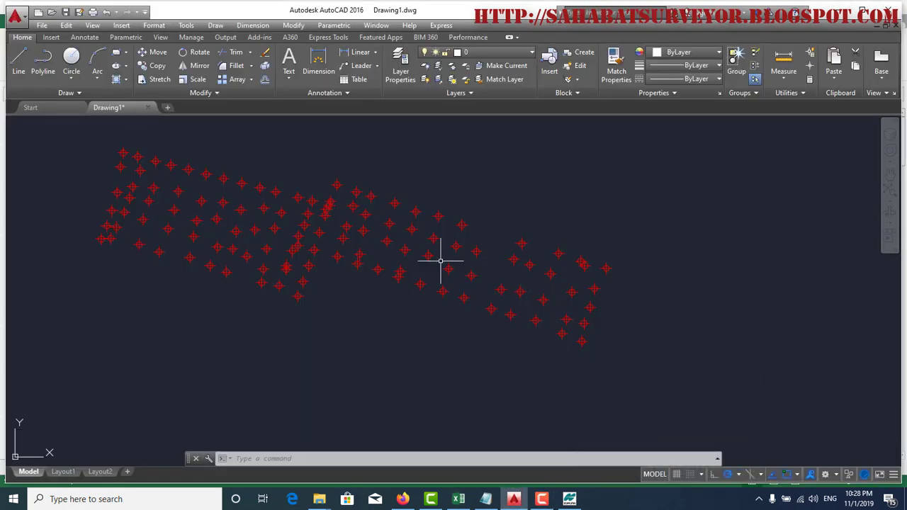
right_click(274, 460)
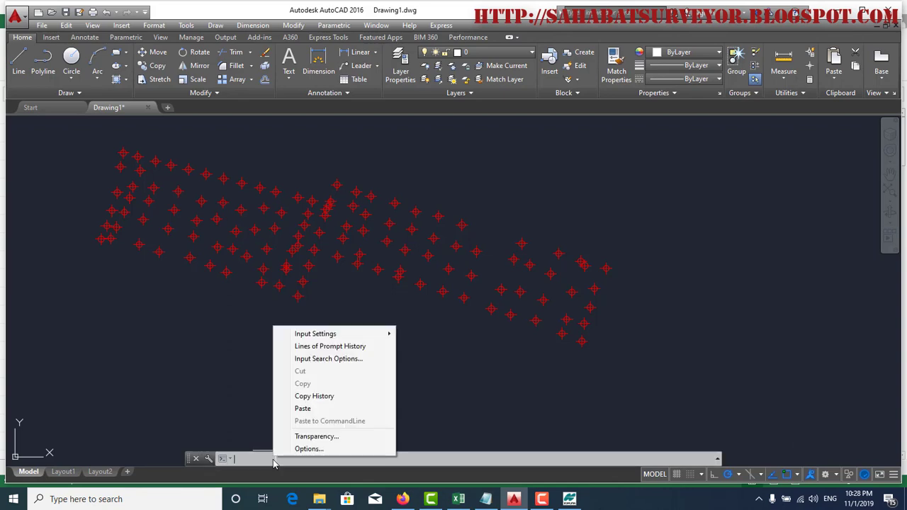
left_click(303, 409)
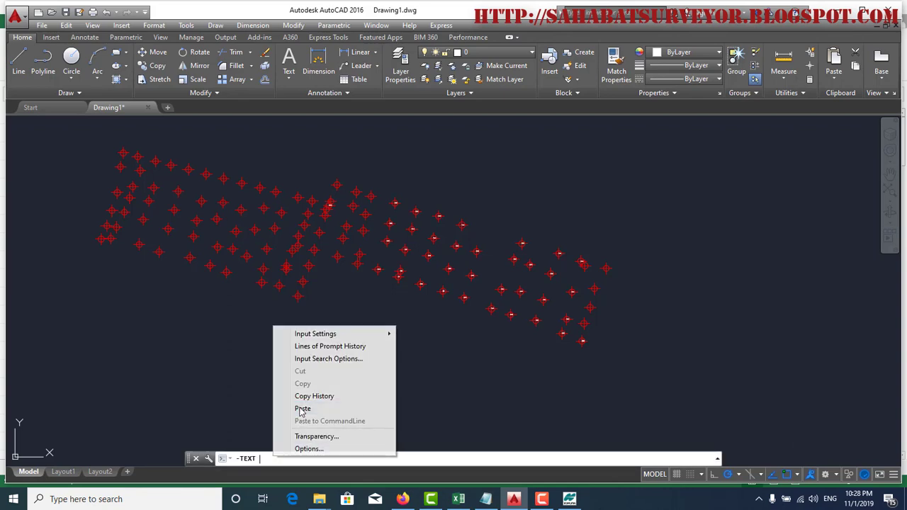
left_click(302, 409)
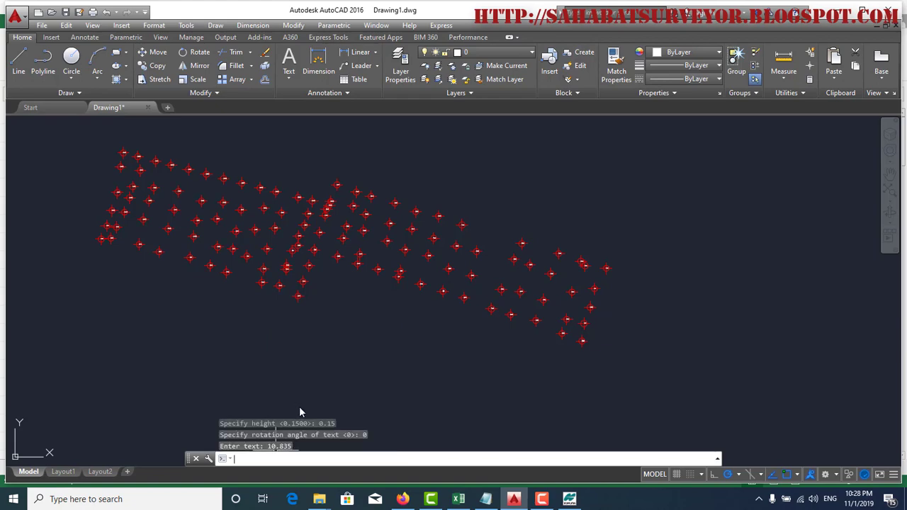
scroll(134, 189, "up", 5)
scroll(216, 221, "up", 3)
scroll(217, 222, "down", 5)
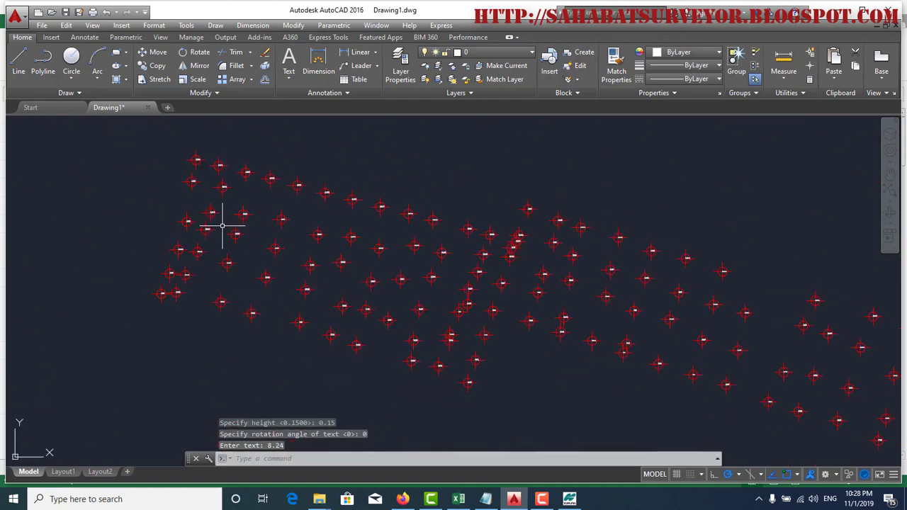
scroll(229, 219, "down", 3)
scroll(212, 233, "up", 1)
left_click(151, 166)
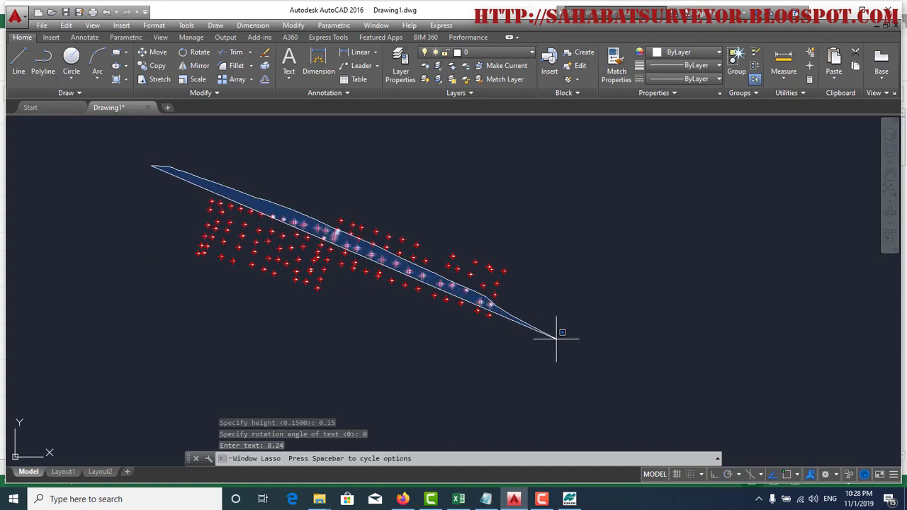
Step: Window-select the whole survey point cloud
left_click_drag(150, 166, 318, 184)
left_click(314, 186)
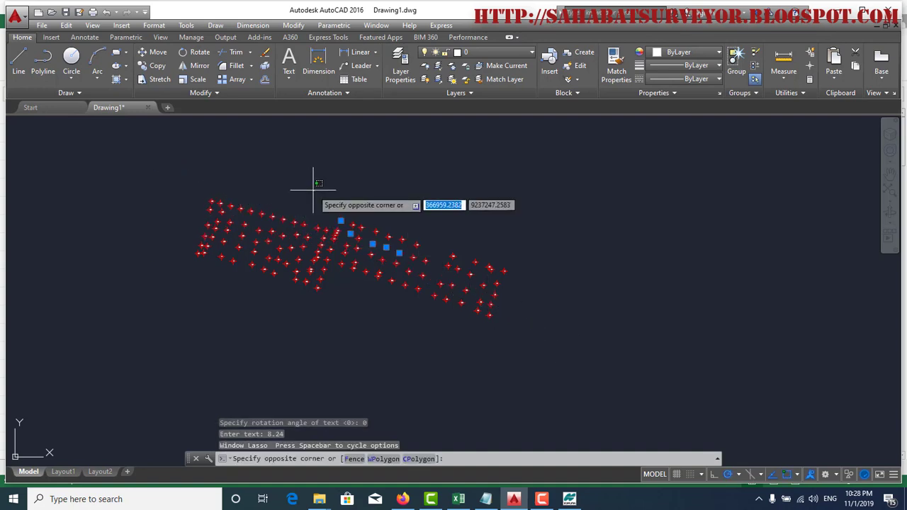
key("Escape")
key("Escape")
left_click(156, 160)
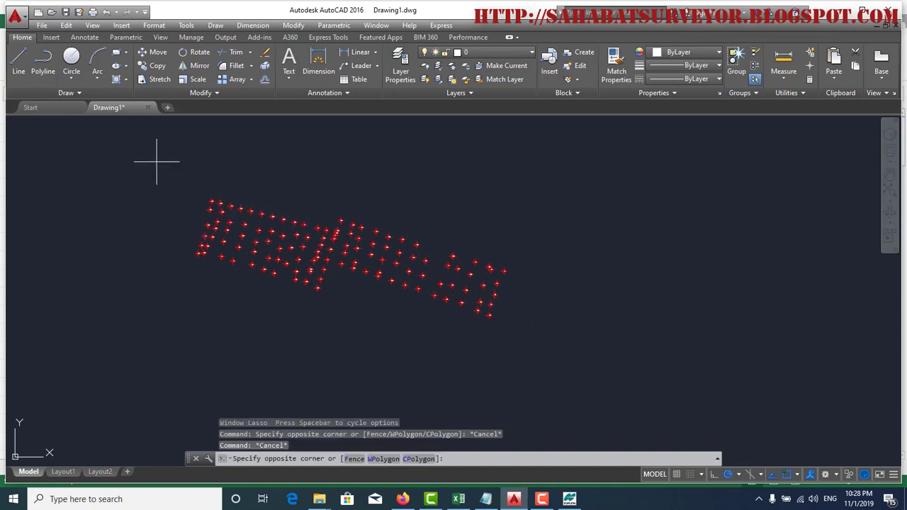
left_click(565, 368)
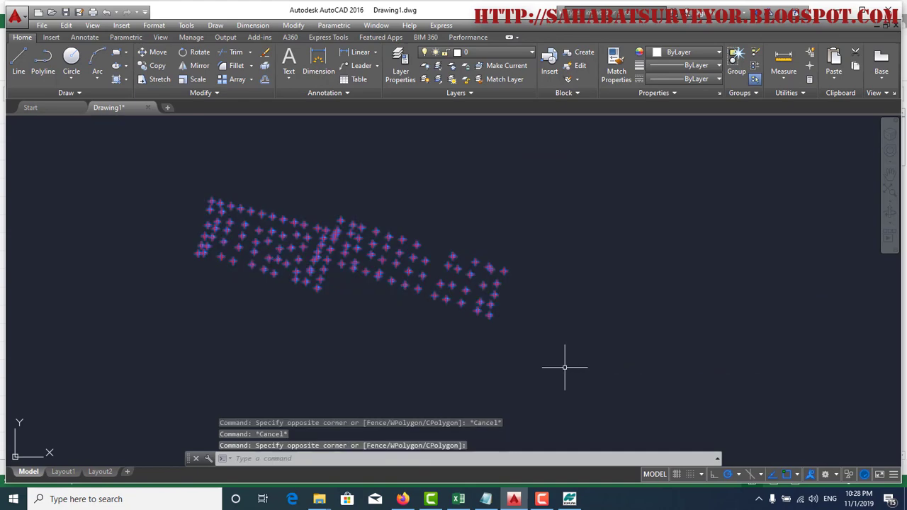
Step: Give the Standard text style a fixed height of 3 and apply it
left_click(163, 27)
left_click(173, 142)
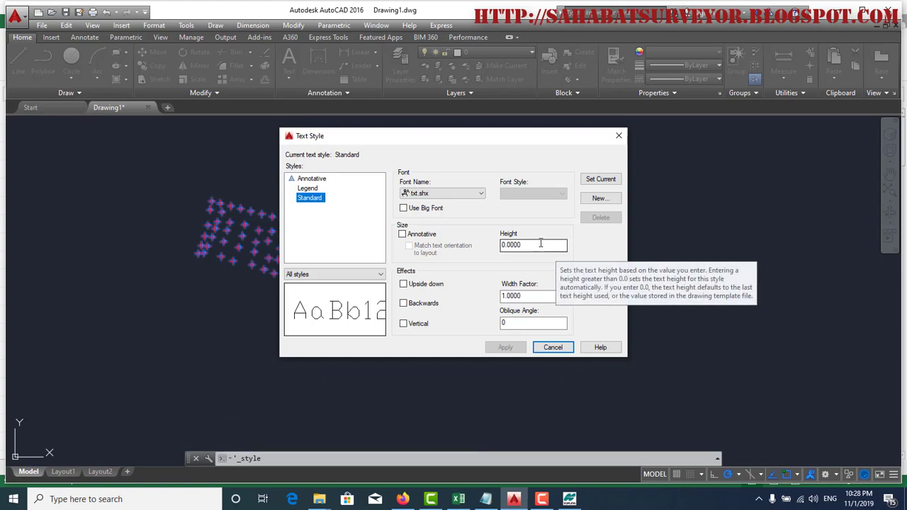
double_click(540, 245)
type("3")
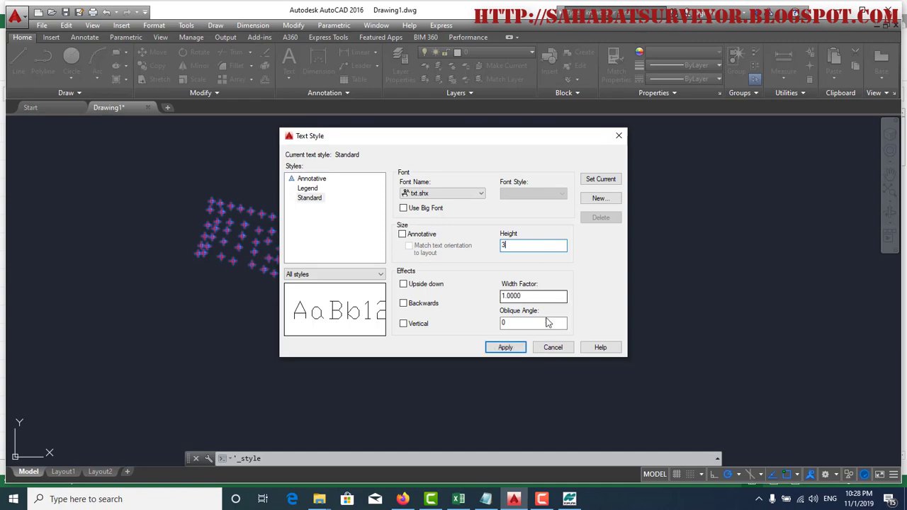
left_click(515, 350)
left_click(548, 348)
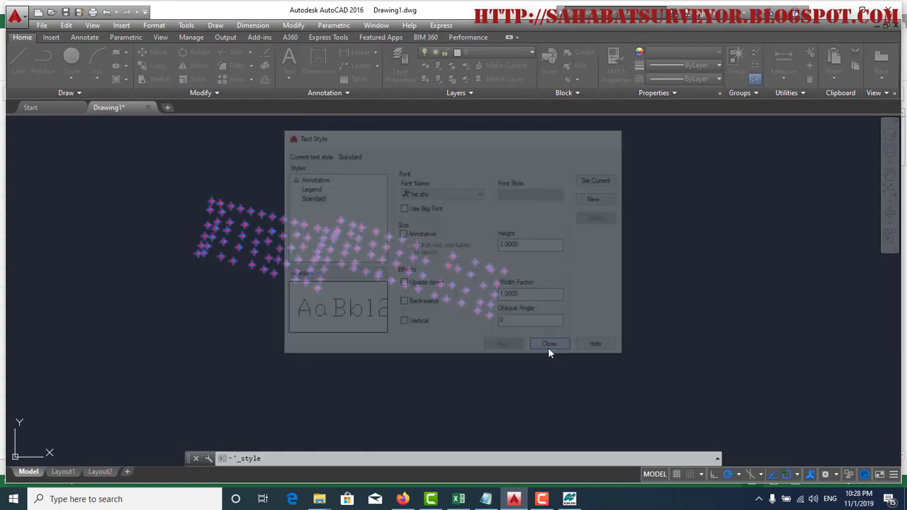
scroll(329, 243, "up", 5)
Step: Zoom in on the survey point labelled 11.804
scroll(350, 195, "up", 3)
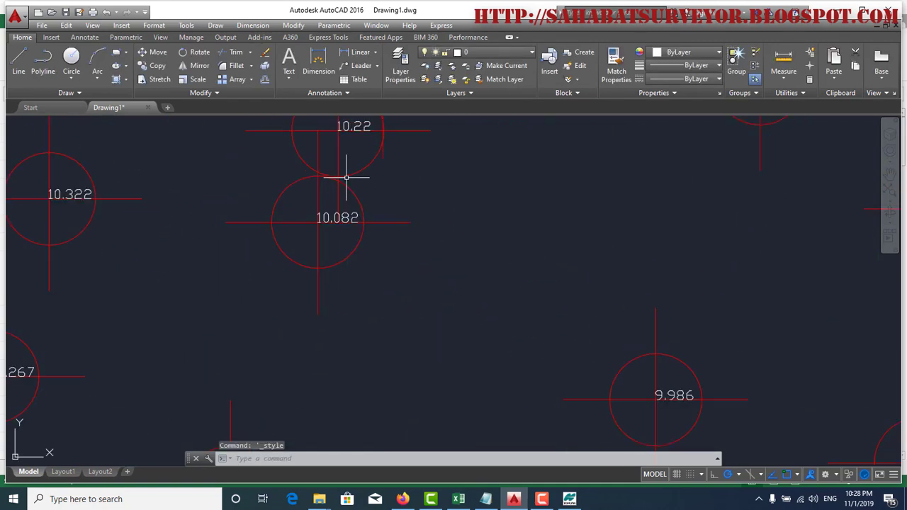
scroll(368, 219, "down", 8)
scroll(263, 178, "up", 5)
scroll(411, 330, "down", 2)
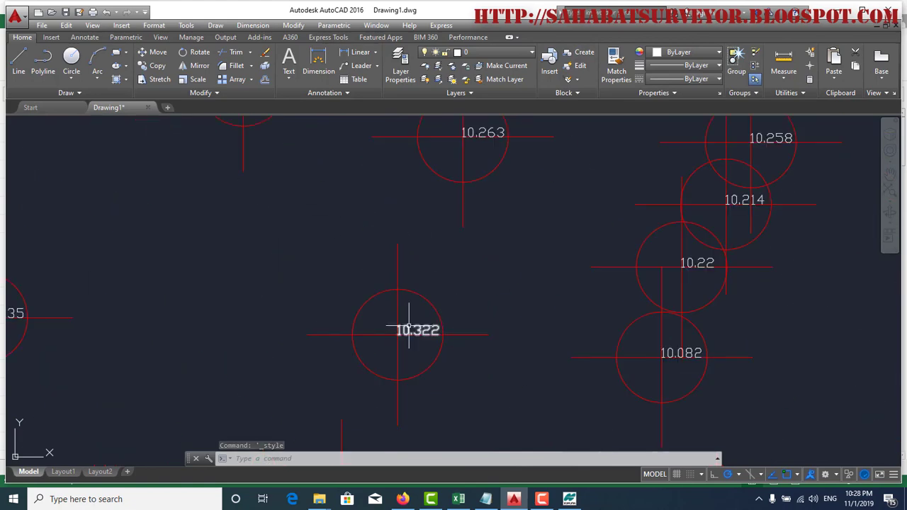
scroll(412, 282, "down", 5)
scroll(354, 227, "down", 2)
scroll(269, 177, "up", 4)
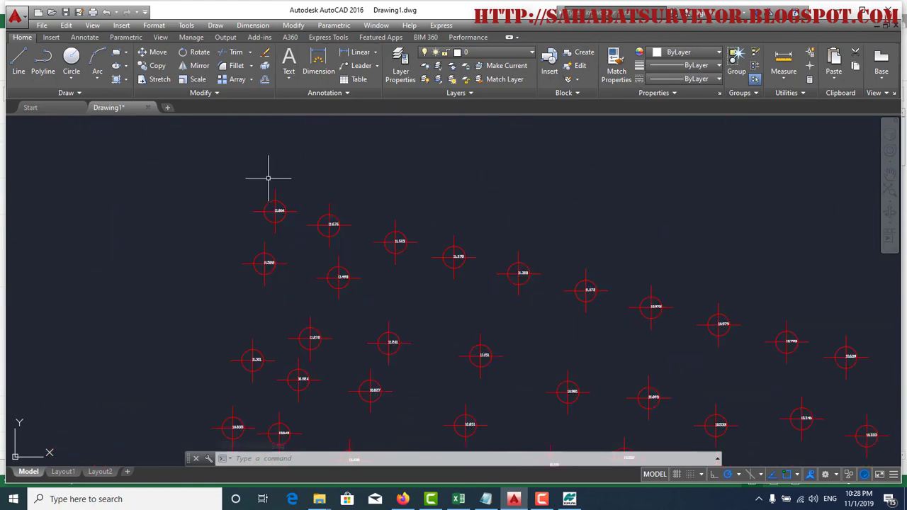
scroll(269, 203, "up", 3)
scroll(180, 223, "up", 2)
type("I")
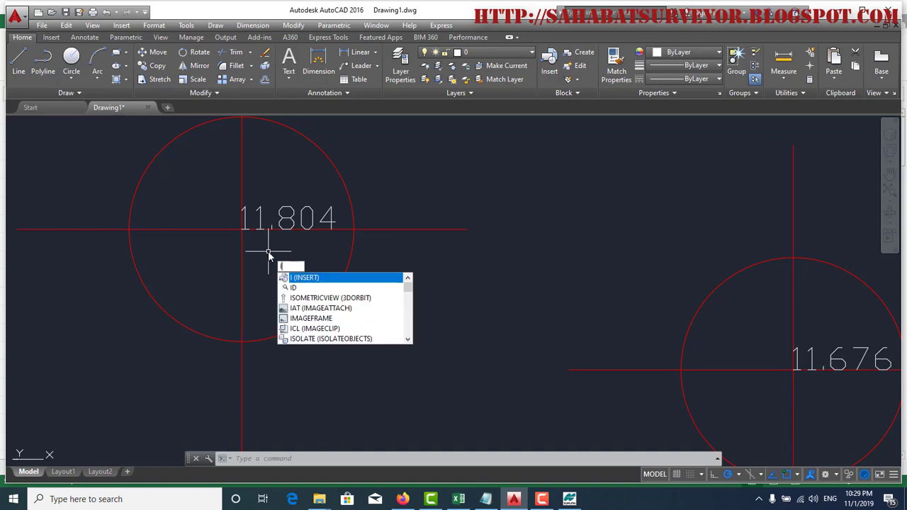
Step: Query point 11.804 with ID, reading X 366916.1920, Y 9237242.6100, Z 11.8040
type("d")
key("Return")
scroll(241, 227, "up", 2)
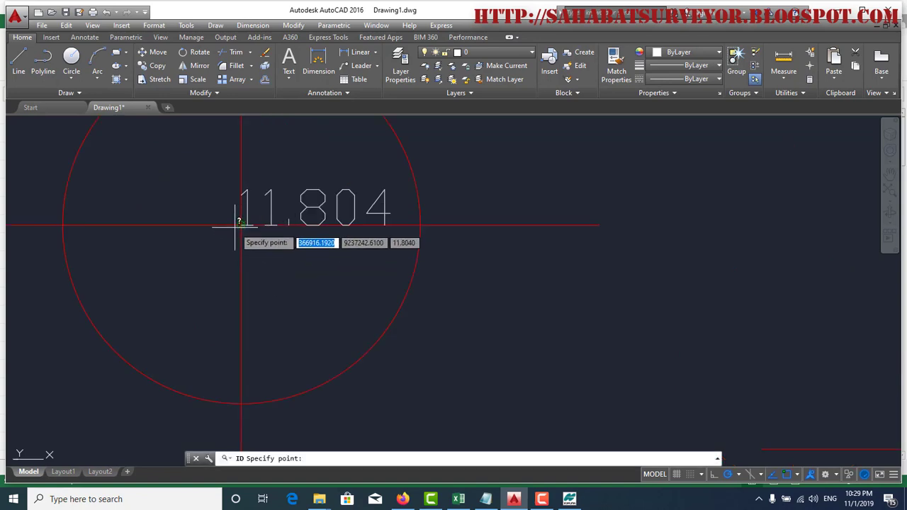
left_click(241, 226)
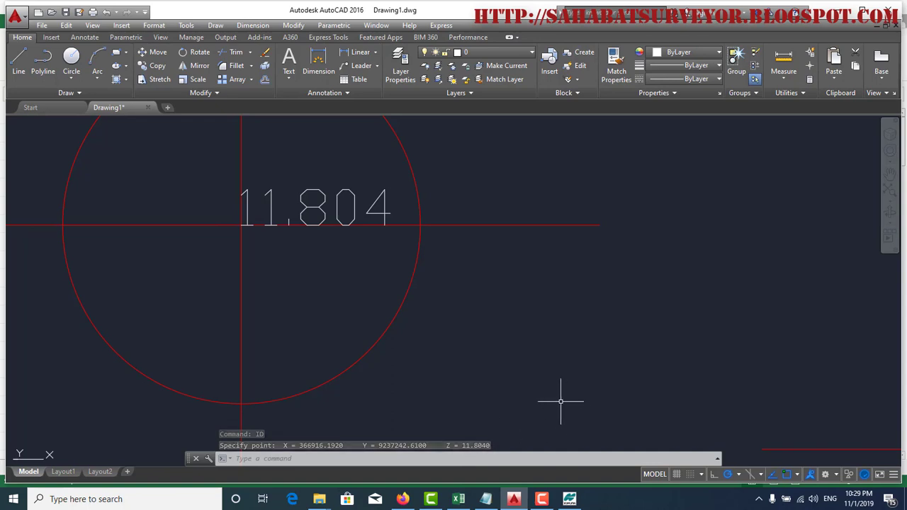
scroll(371, 257, "down", 5)
scroll(376, 243, "down", 5)
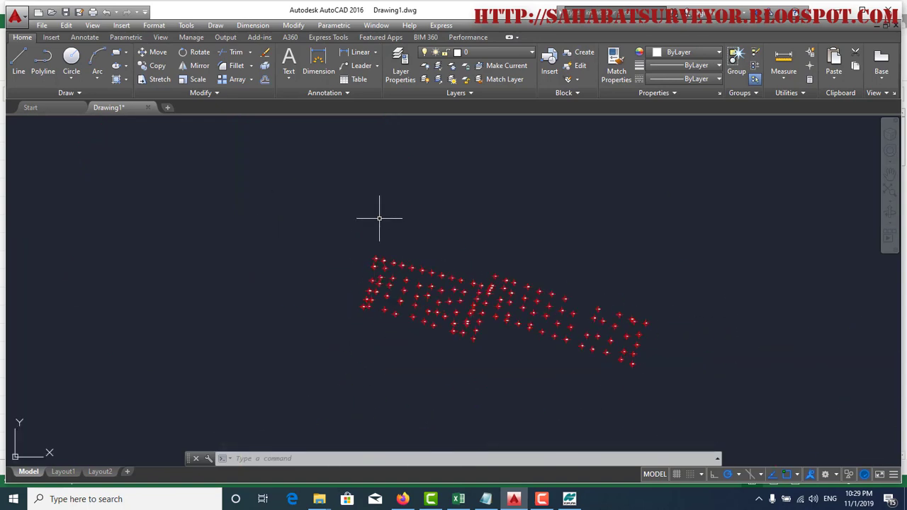
scroll(397, 226, "down", 3)
scroll(563, 307, "up", 5)
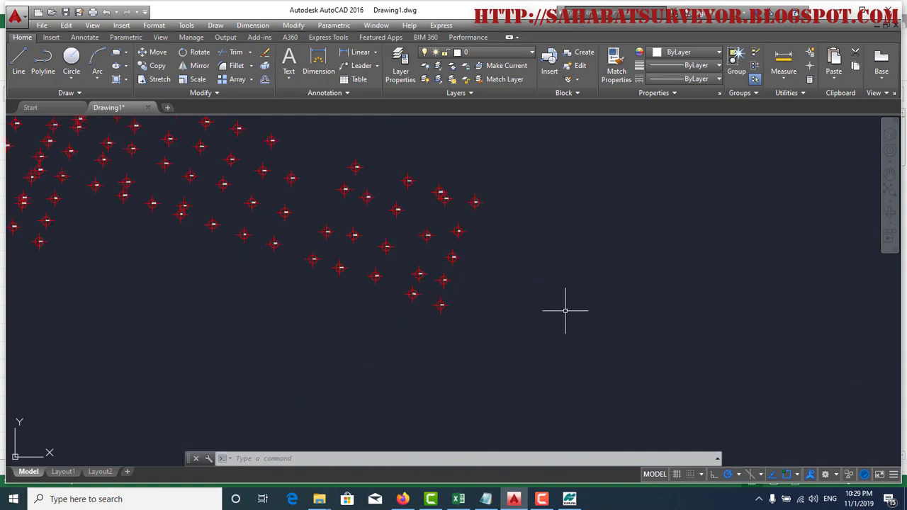
scroll(567, 308, "down", 5)
scroll(573, 301, "up", 4)
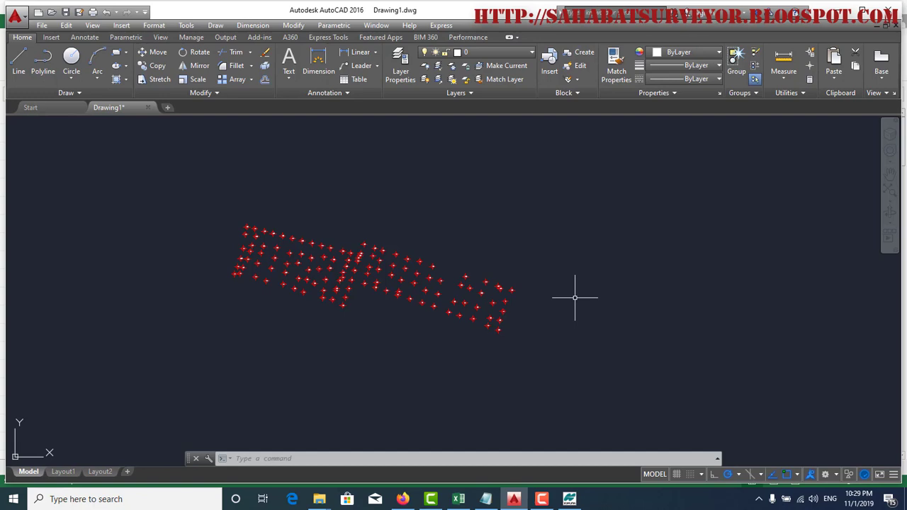
scroll(574, 297, "up", 5)
scroll(575, 298, "down", 3)
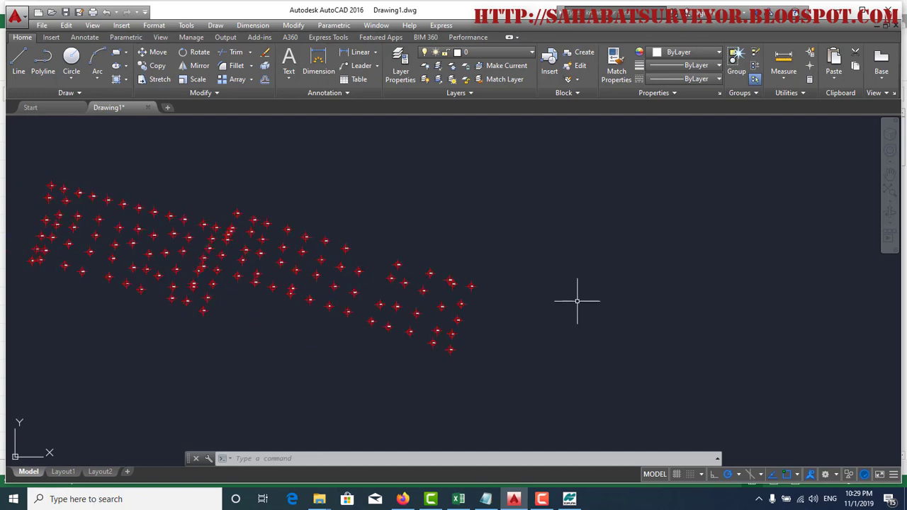
scroll(347, 308, "down", 2)
scroll(151, 248, "up", 4)
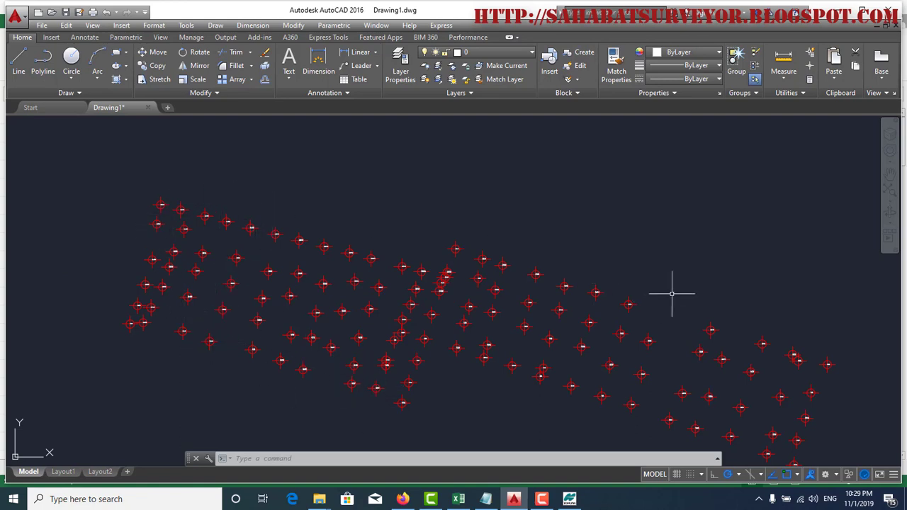
scroll(545, 185, "down", 2)
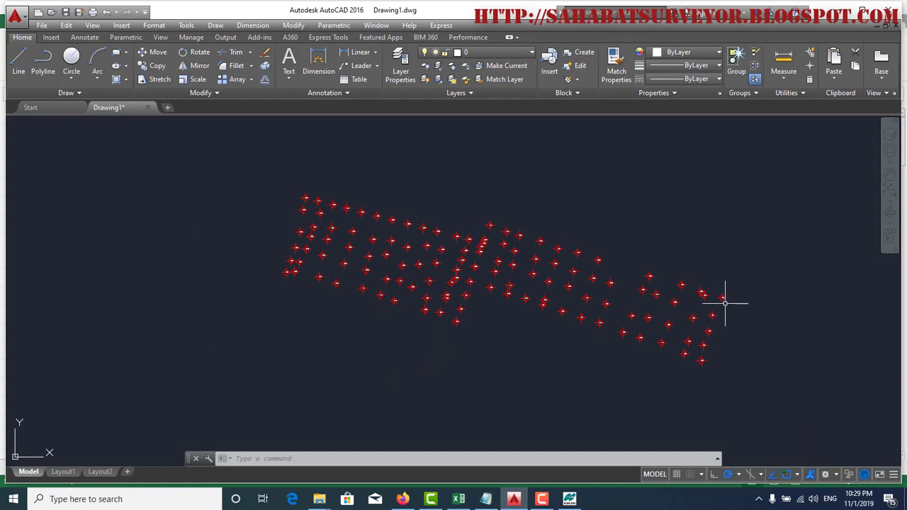
scroll(392, 220, "up", 2)
Step: Start the boundary polyline at point 8.24 through points 8.351, 8.353 and 8.441
scroll(395, 207, "down", 2)
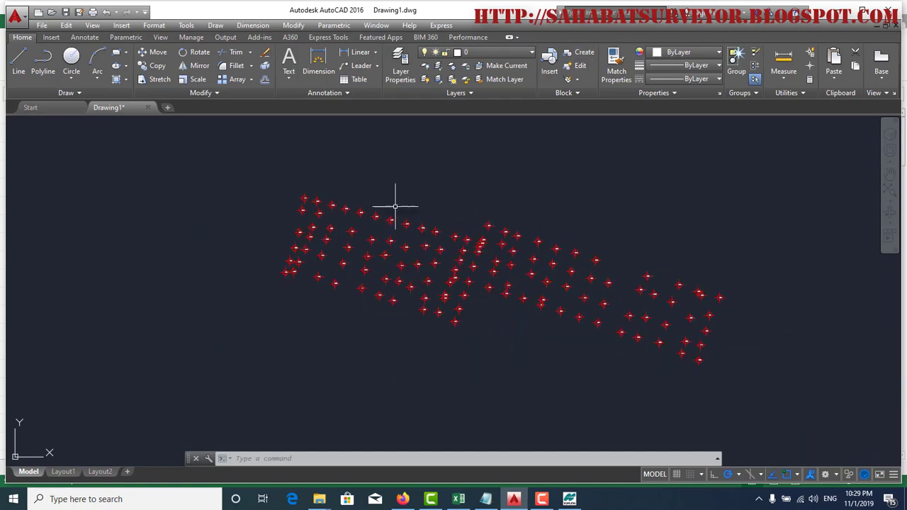
left_click(43, 62)
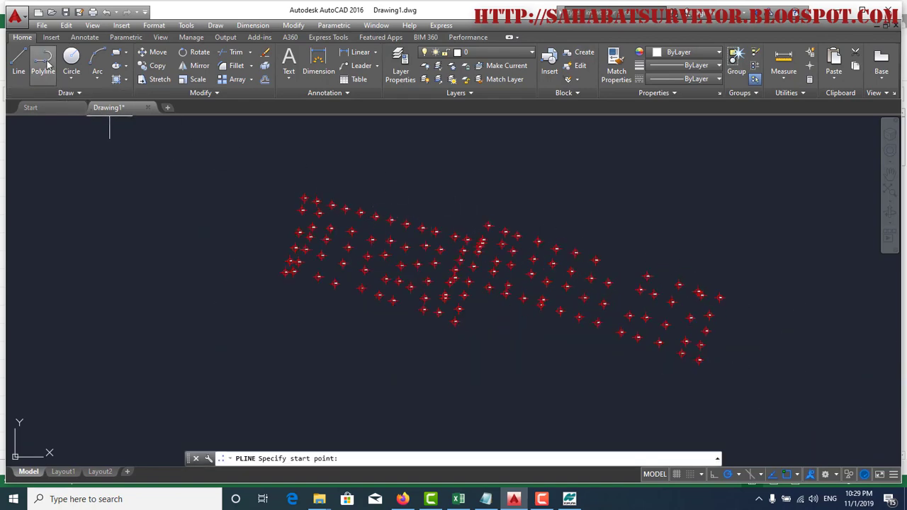
scroll(687, 298, "up", 4)
scroll(693, 295, "down", 3)
scroll(709, 289, "up", 5)
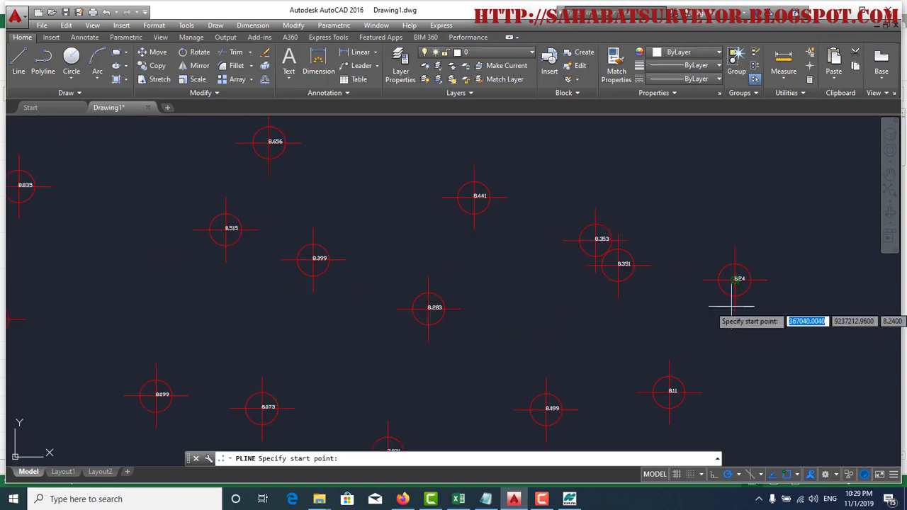
left_click(734, 278)
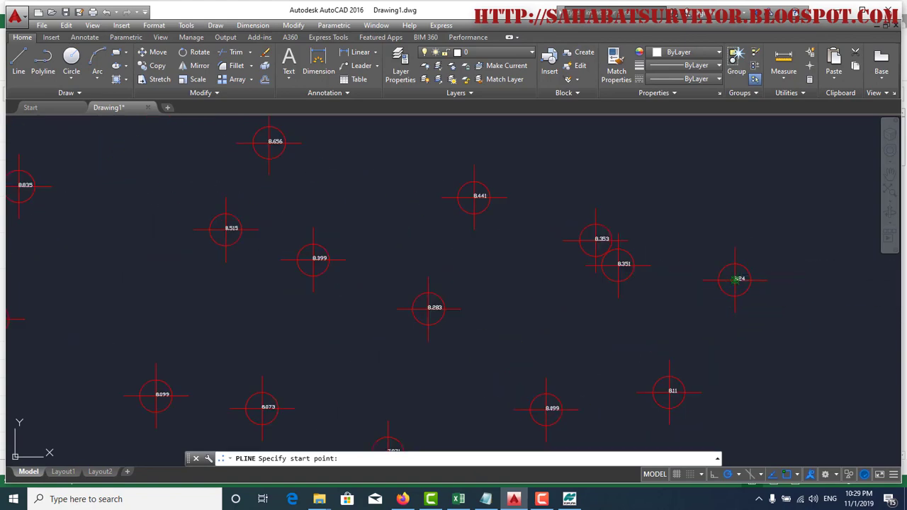
left_click(618, 264)
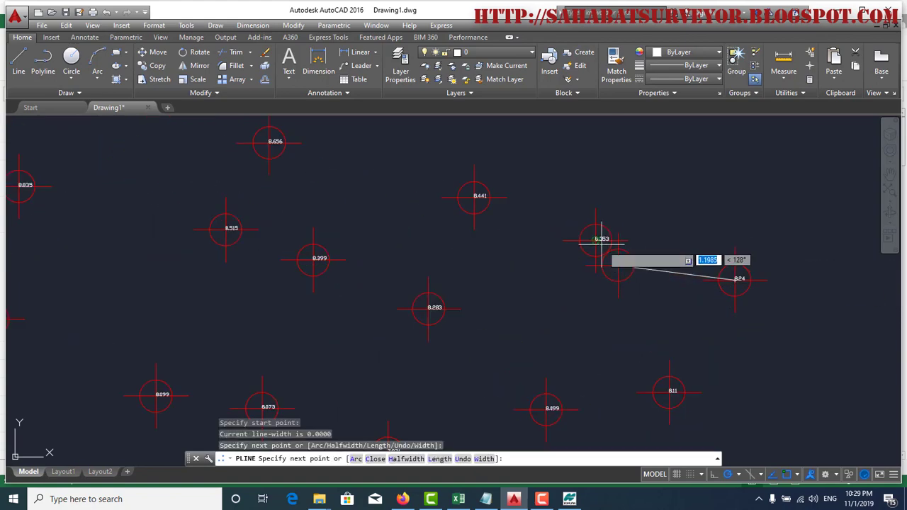
left_click(598, 240)
left_click(474, 196)
scroll(482, 204, "down", 2)
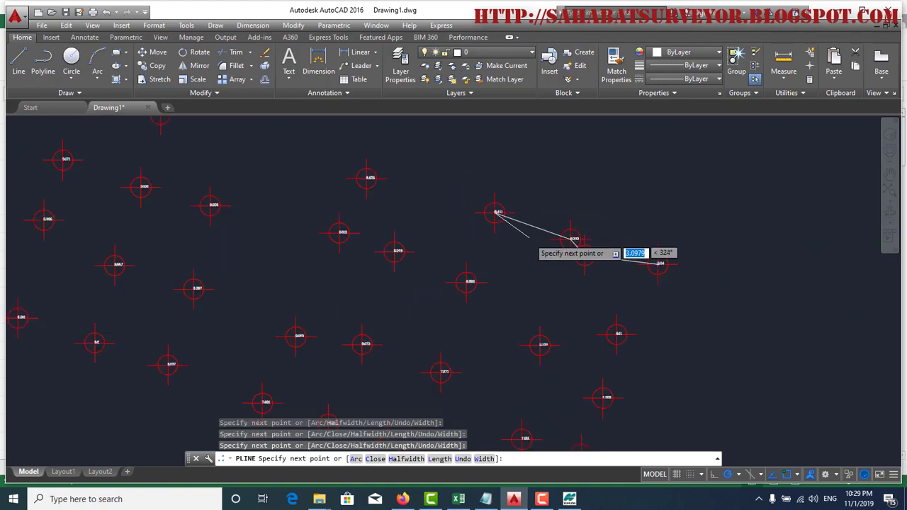
scroll(468, 204, "down", 2)
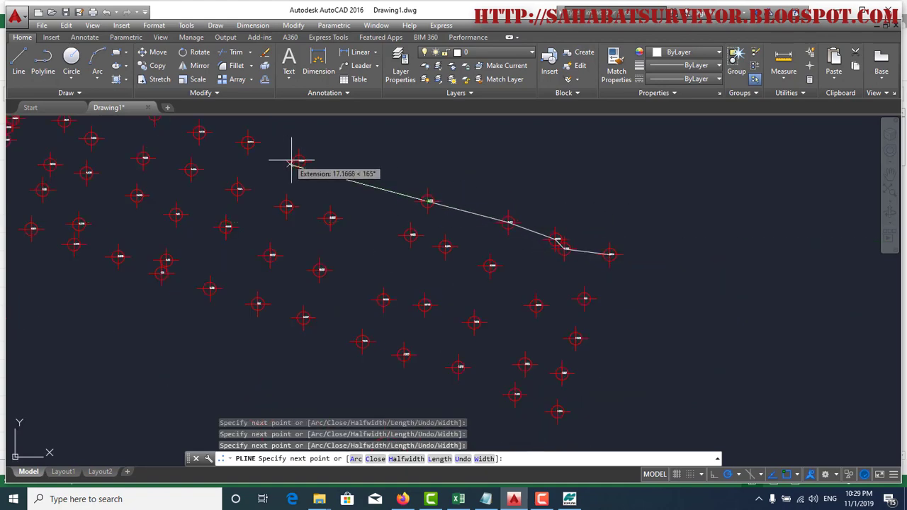
scroll(280, 153, "up", 2)
scroll(275, 152, "up", 3)
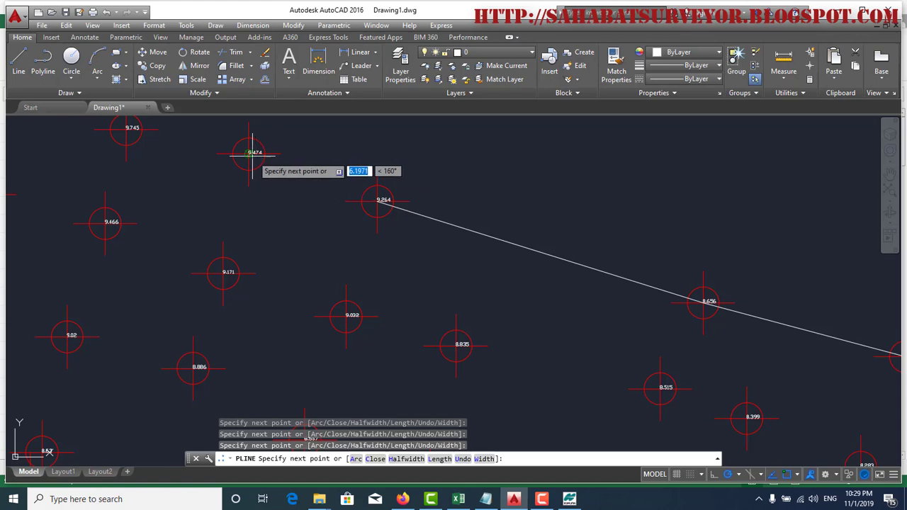
Step: Continue the boundary along the top edge through point 9.474 and neighbouring edge points
left_click(249, 152)
scroll(319, 241, "down", 3)
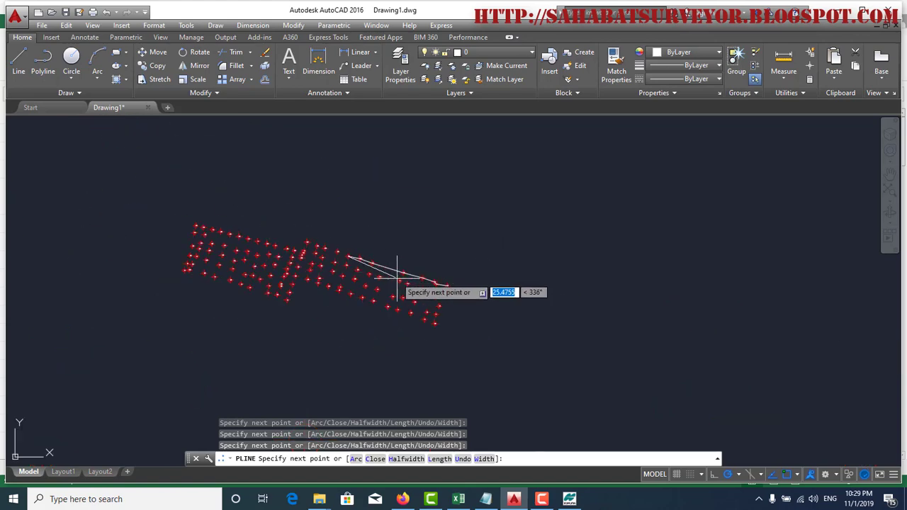
scroll(354, 255, "up", 2)
left_click(380, 251)
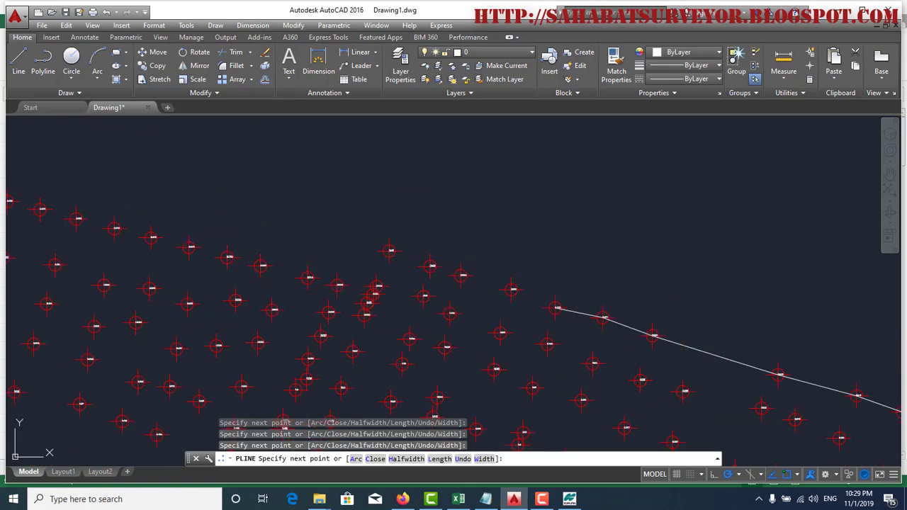
left_click(339, 285)
scroll(337, 244, "down", 4)
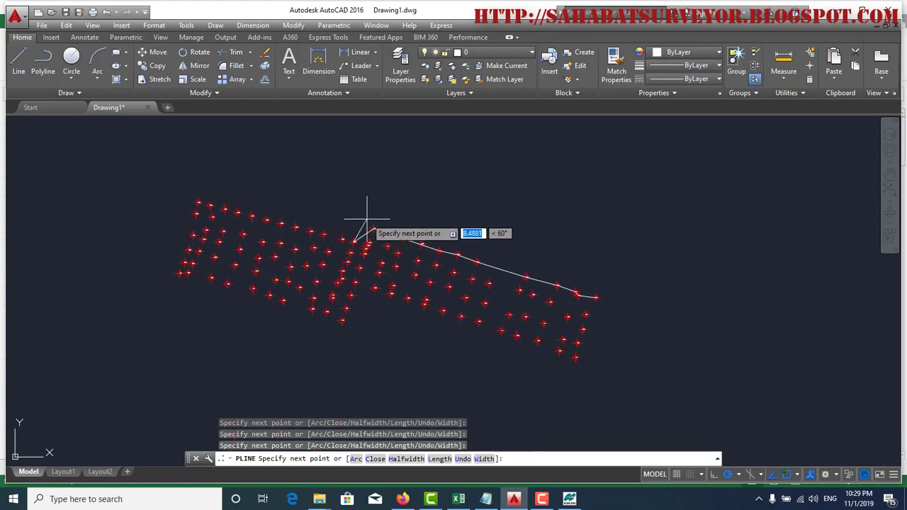
scroll(364, 208, "up", 5)
left_click(270, 247)
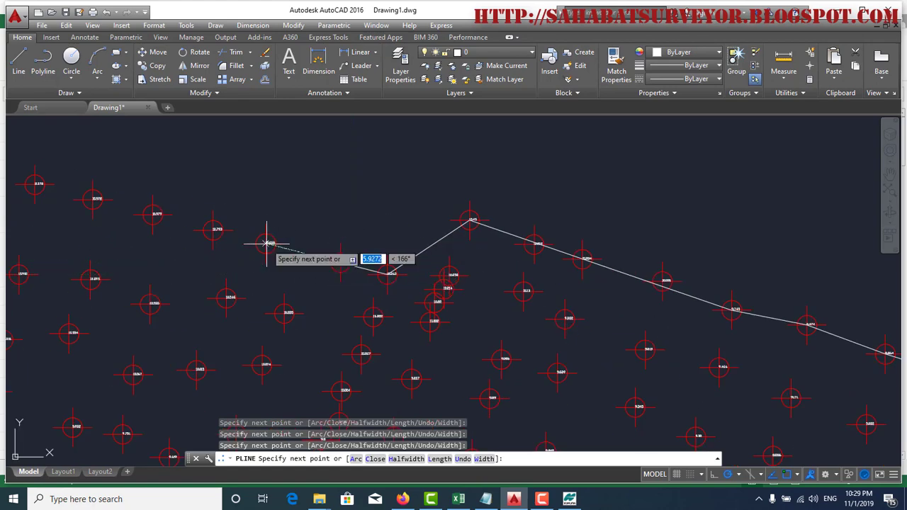
left_click(153, 215)
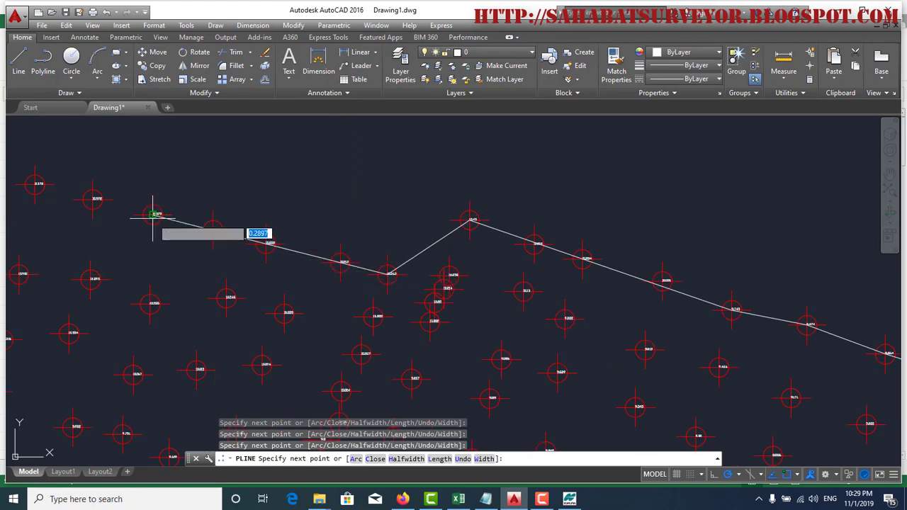
Step: Carry the boundary to the upper-left corner point and the first left-edge point
scroll(152, 203, "down", 3)
scroll(111, 196, "up", 3)
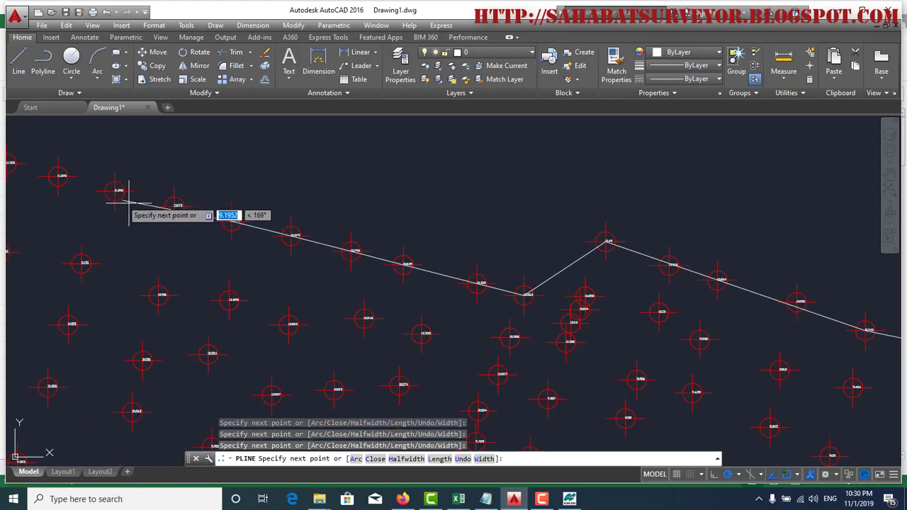
left_click(174, 206)
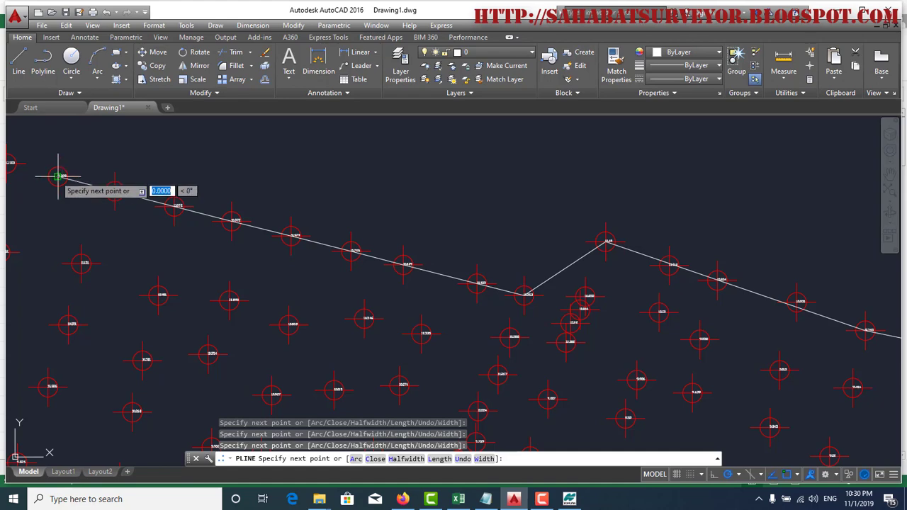
scroll(450, 203, "down", 3)
scroll(277, 186, "up", 3)
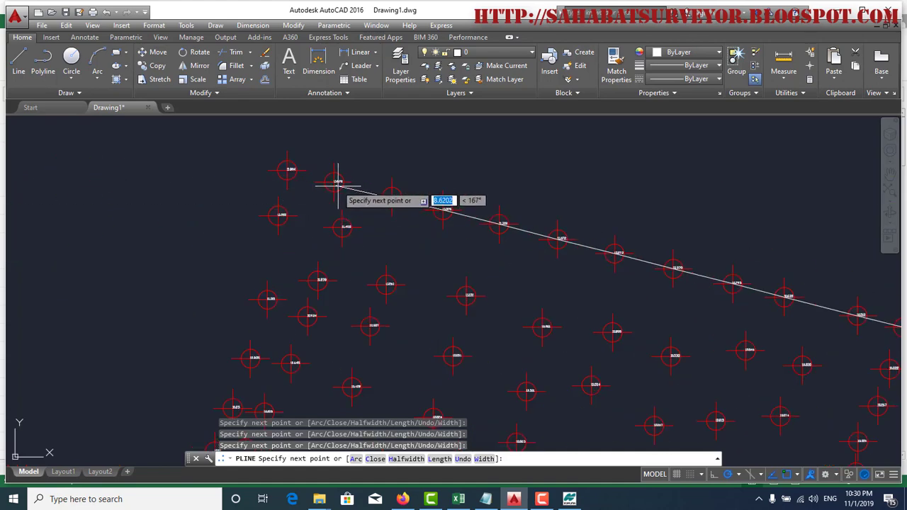
left_click(287, 170)
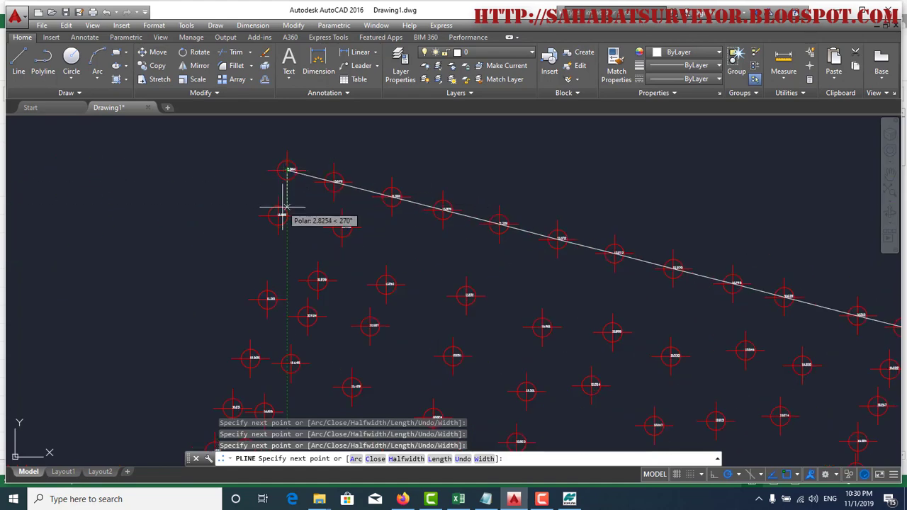
left_click(269, 299)
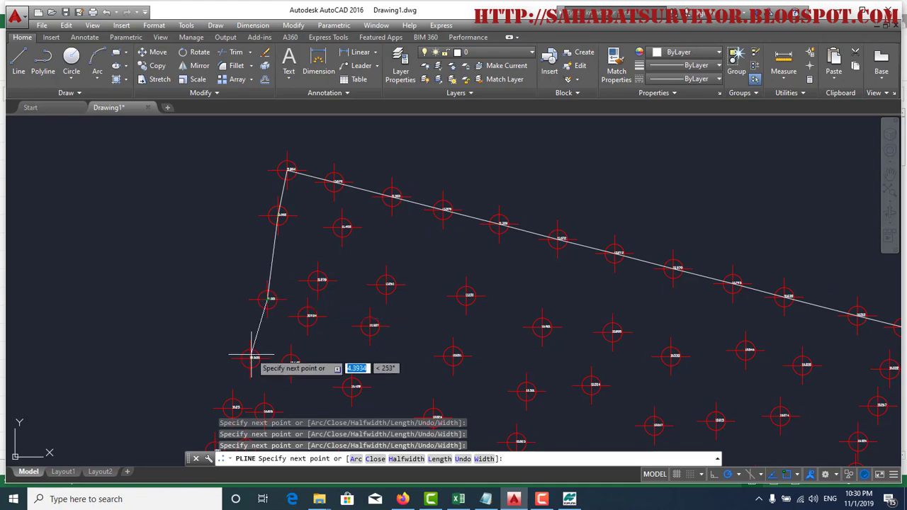
scroll(318, 186, "down", 3)
scroll(315, 241, "up", 2)
Step: Extend the boundary through points 10.01, 10.065, 9.944 and 9.925
scroll(315, 241, "up", 4)
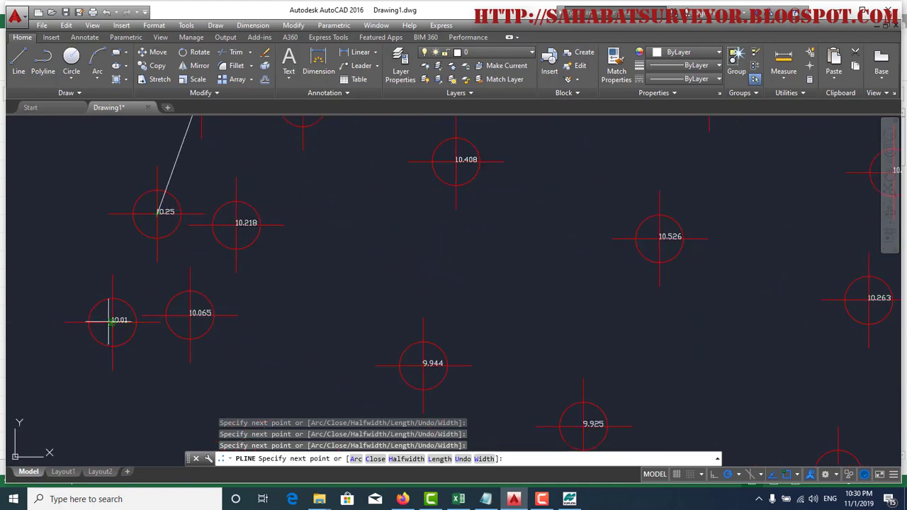
left_click(112, 321)
left_click(189, 314)
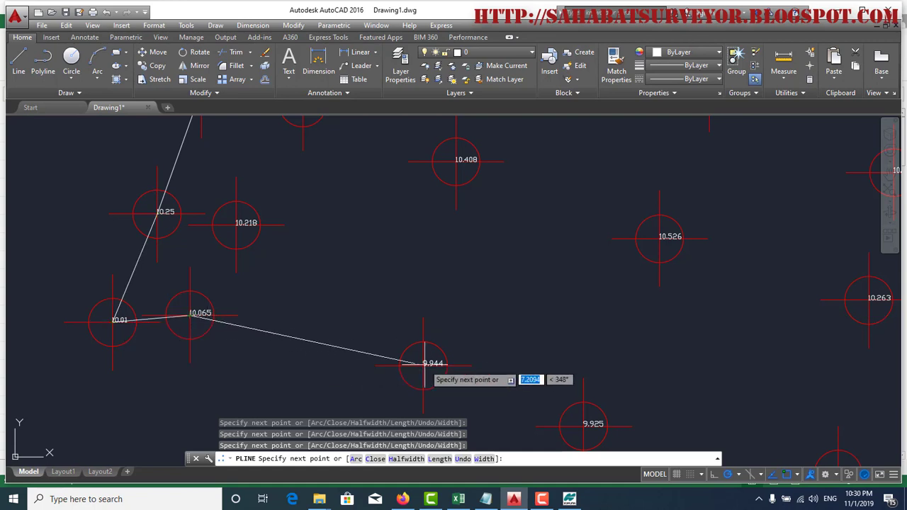
left_click(583, 426)
scroll(496, 330, "down", 5)
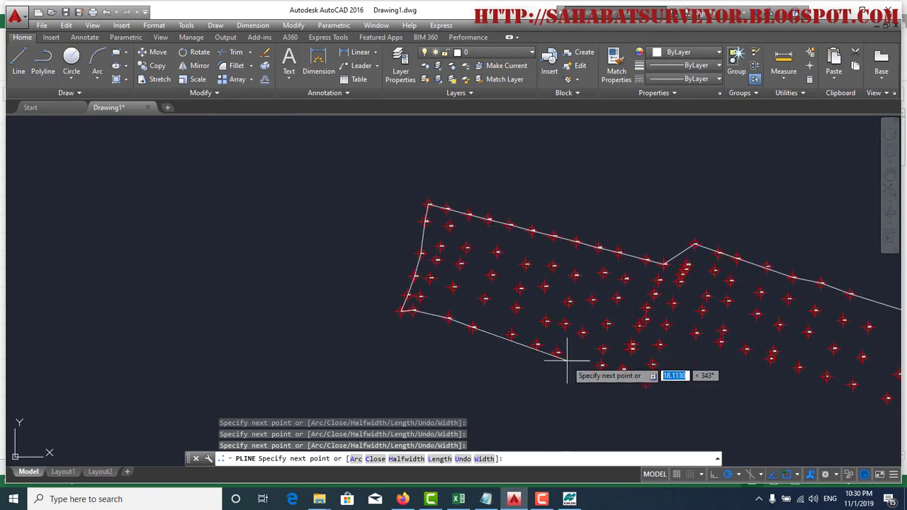
scroll(564, 364, "up", 5)
Step: Add points 9.87, 9.732, 9.406 and 9.287 to the boundary
left_click(333, 253)
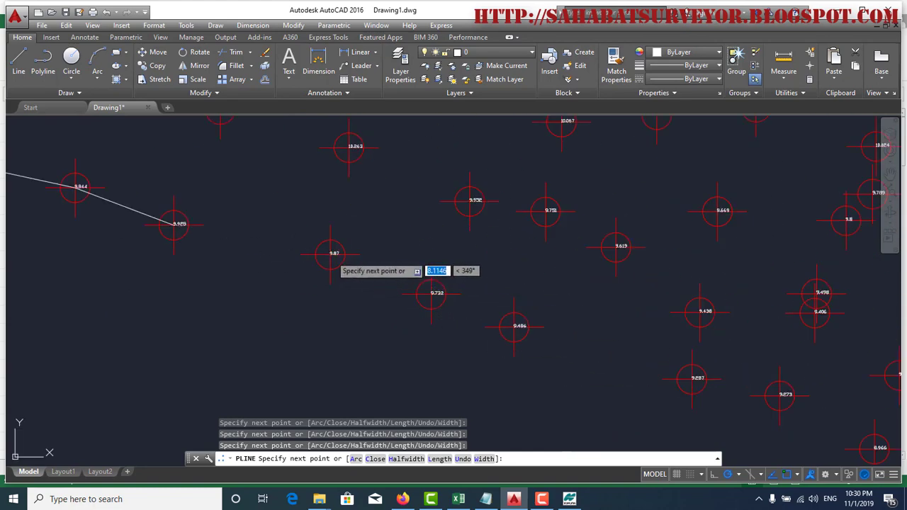
left_click(431, 293)
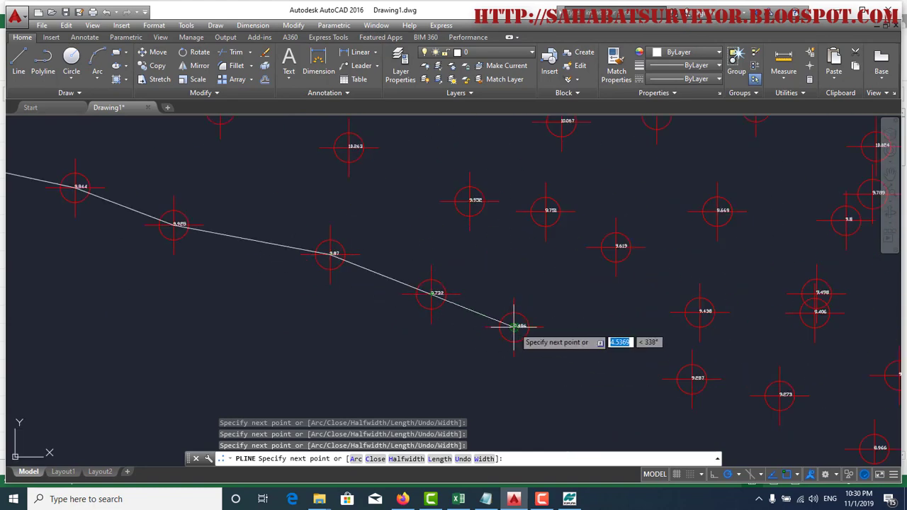
left_click(515, 327)
left_click(692, 379)
scroll(522, 299, "down", 5)
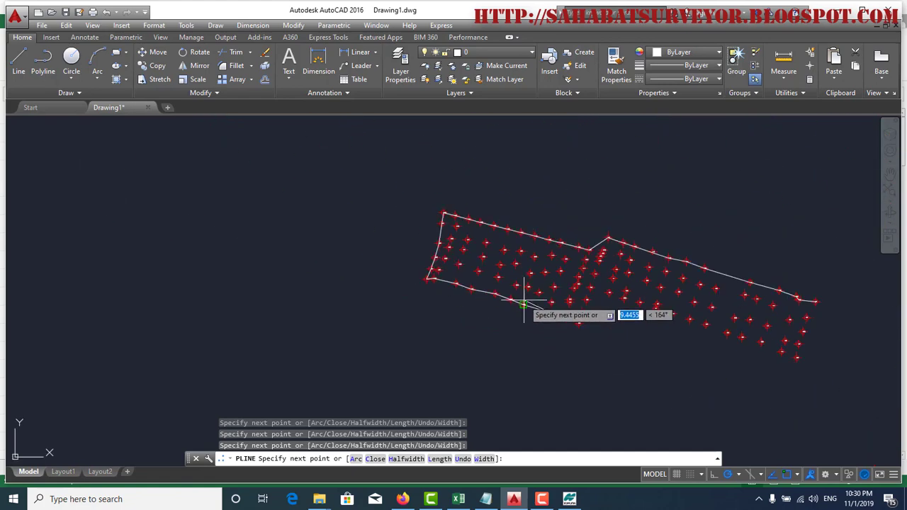
scroll(597, 320, "up", 3)
Step: Trace the boundary along the lower edge, down into and back out of the notch
left_click(426, 297)
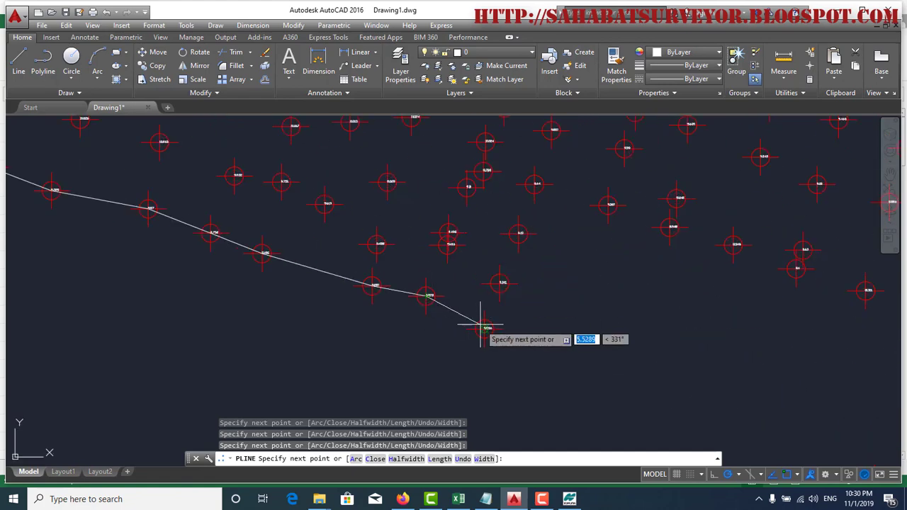
left_click(485, 327)
left_click(501, 283)
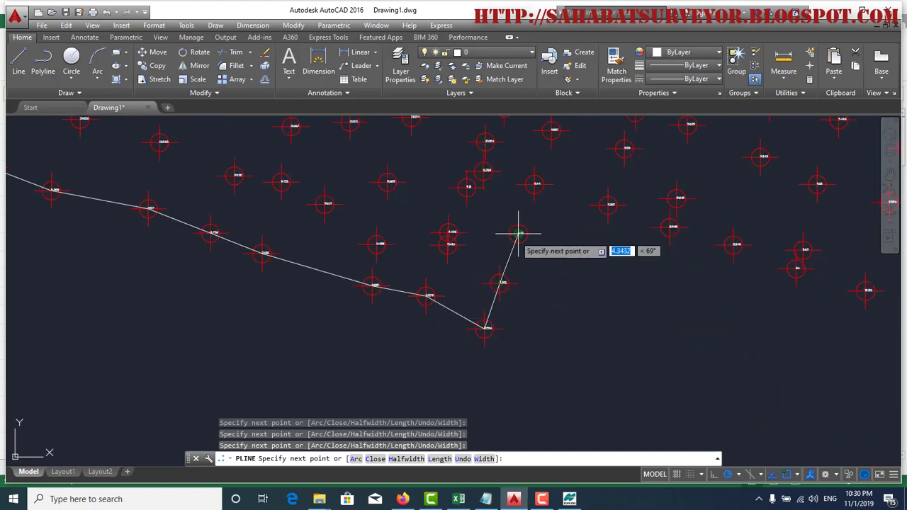
left_click(520, 235)
left_click(536, 184)
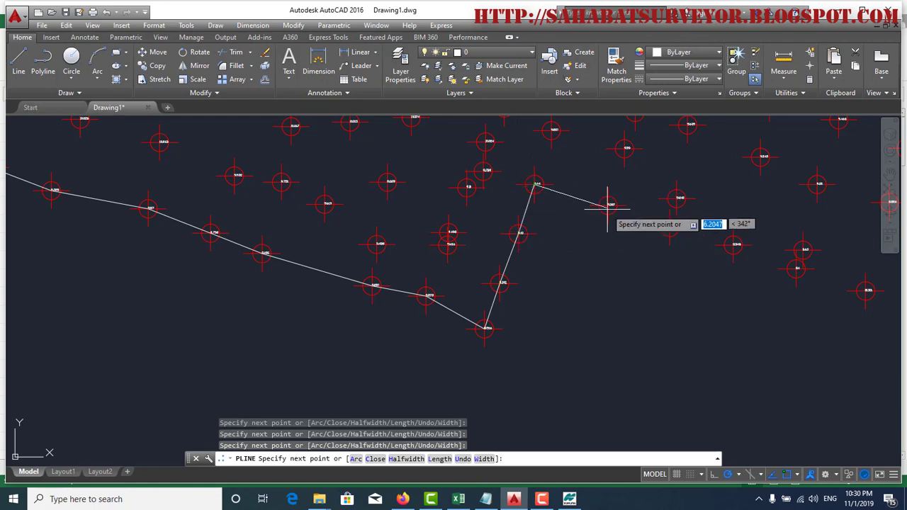
left_click(671, 227)
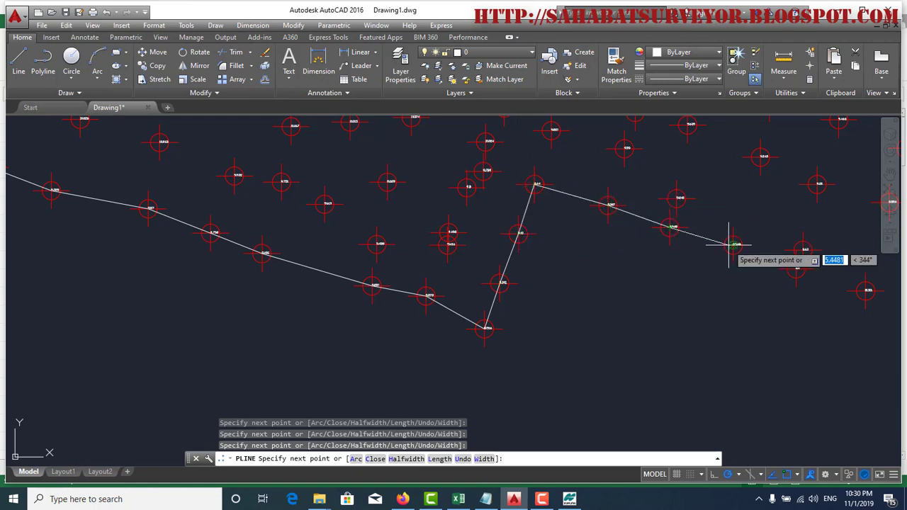
left_click(735, 246)
scroll(654, 255, "down", 5)
scroll(688, 263, "up", 5)
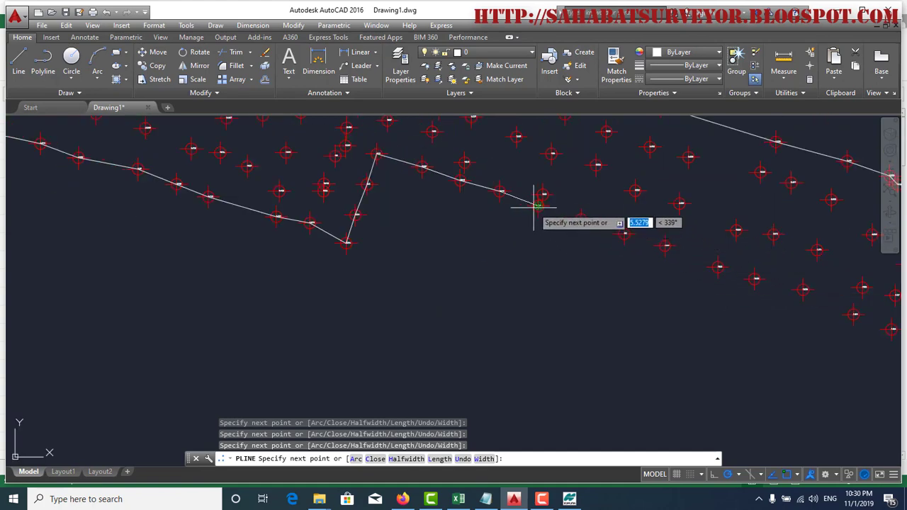
Step: Continue the boundary along the lower edge to the lower-right corner point
left_click(581, 219)
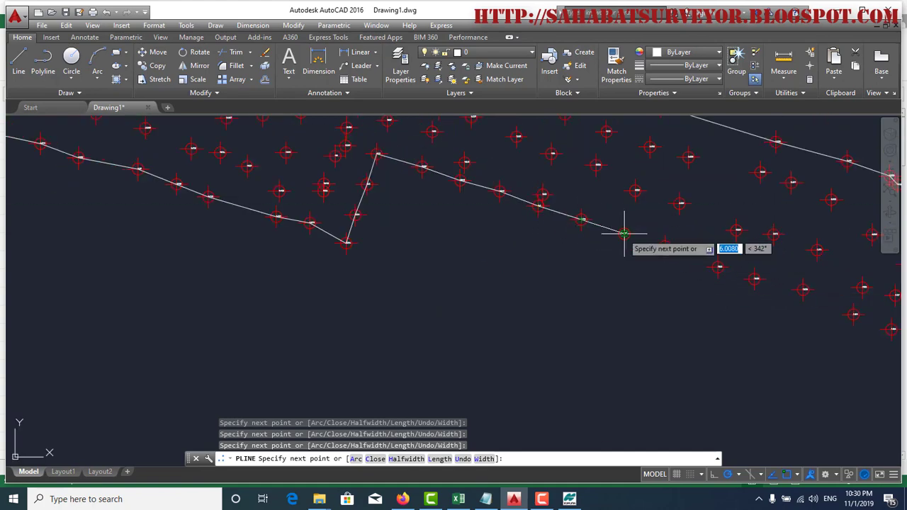
left_click(623, 234)
left_click(664, 246)
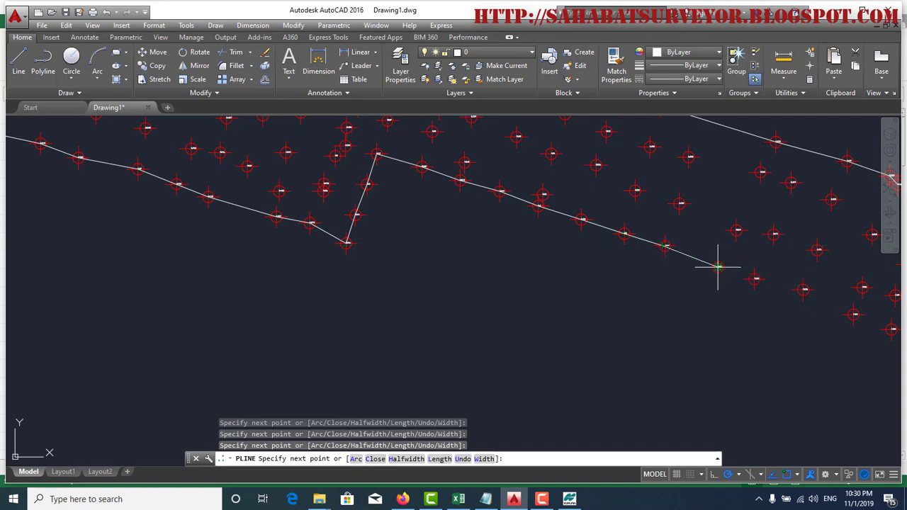
left_click(754, 279)
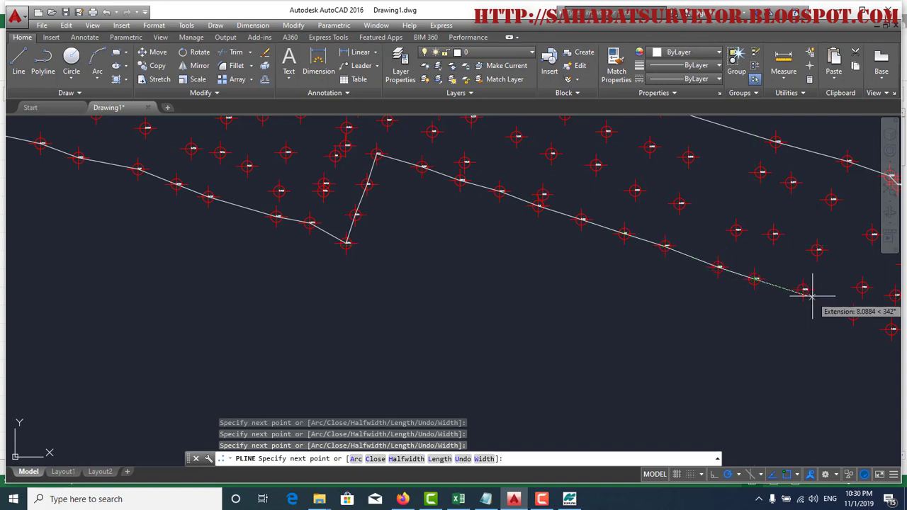
left_click(855, 314)
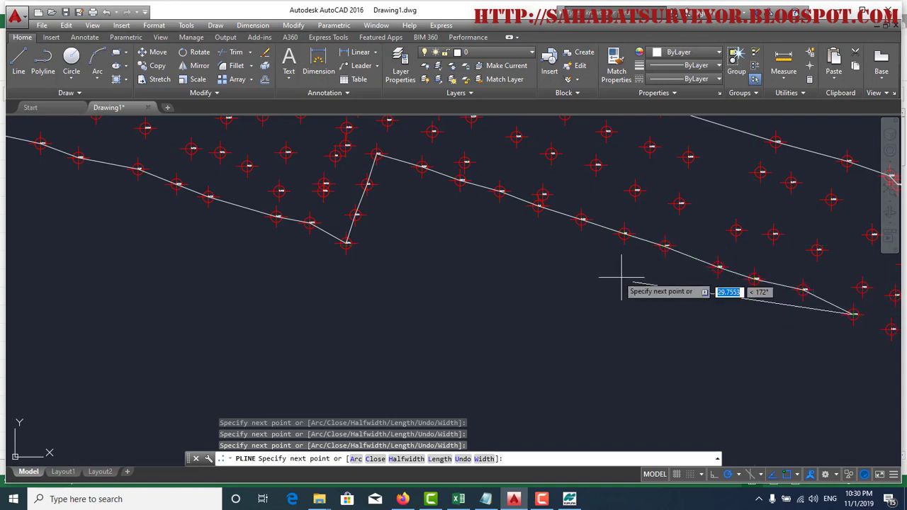
scroll(628, 284, "down", 4)
scroll(615, 278, "up", 4)
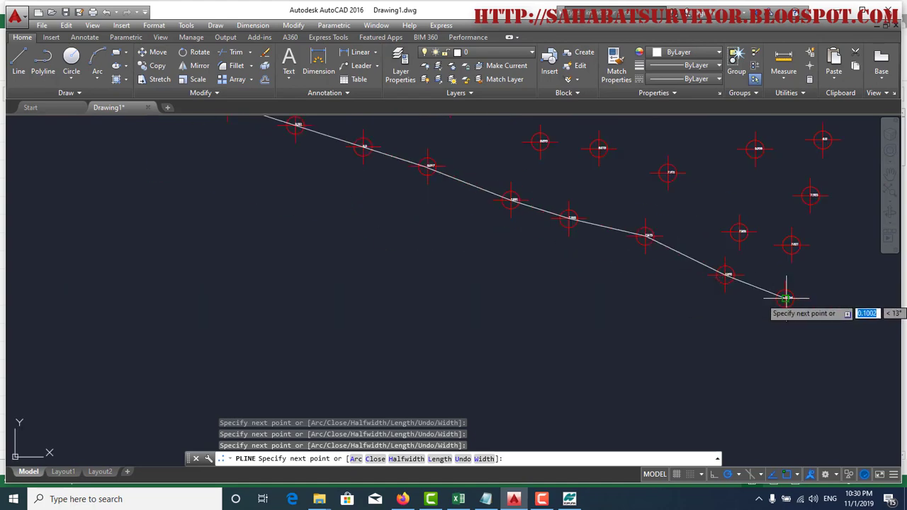
Step: Run the boundary up the right edge, close it at point 8.24, and end the polyline
left_click(794, 245)
left_click(811, 195)
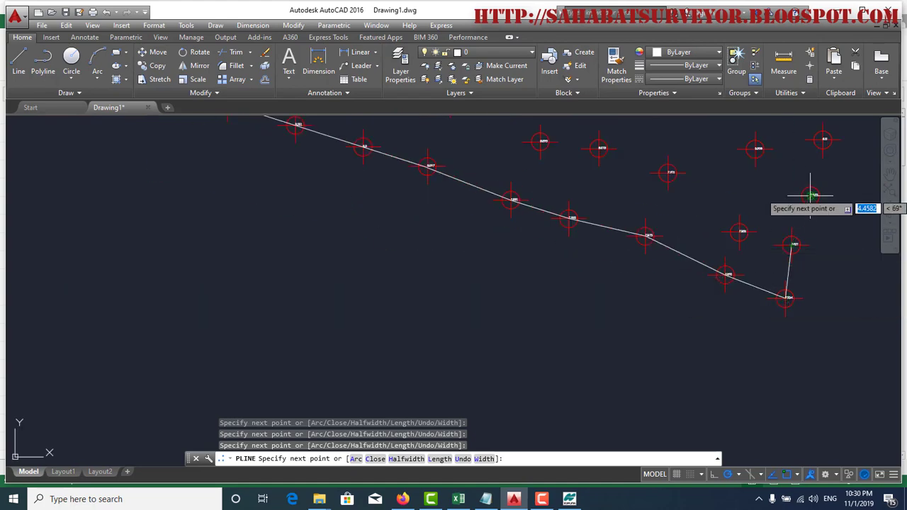
left_click(822, 141)
scroll(780, 203, "down", 4)
scroll(802, 165, "up", 4)
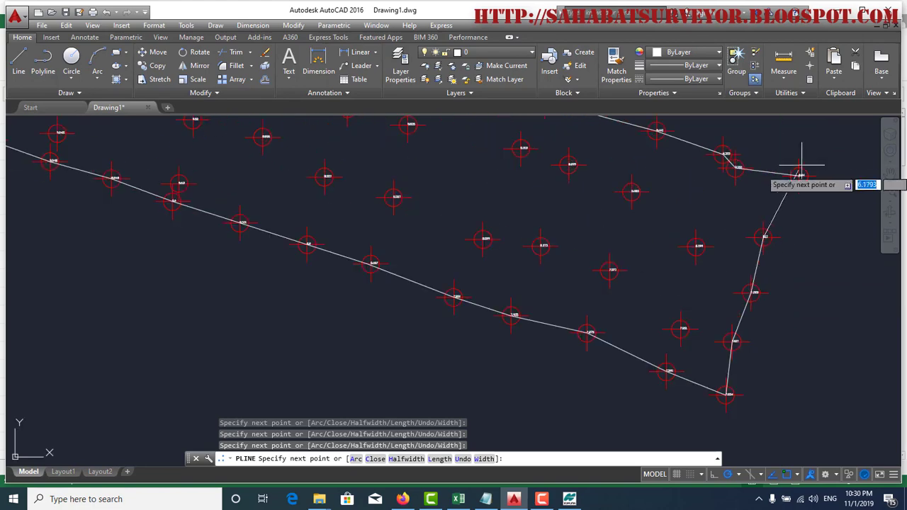
scroll(801, 165, "up", 5)
left_click(755, 233)
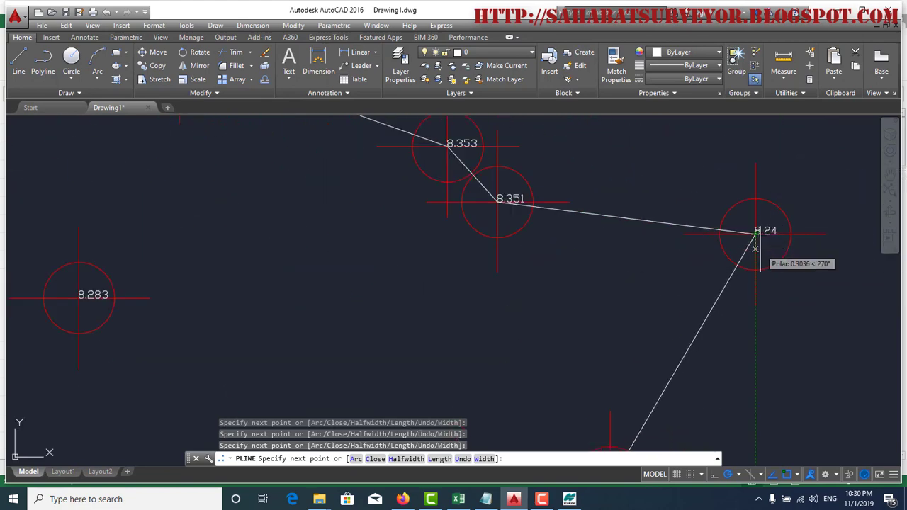
key("Escape")
scroll(619, 257, "down", 5)
scroll(630, 260, "down", 3)
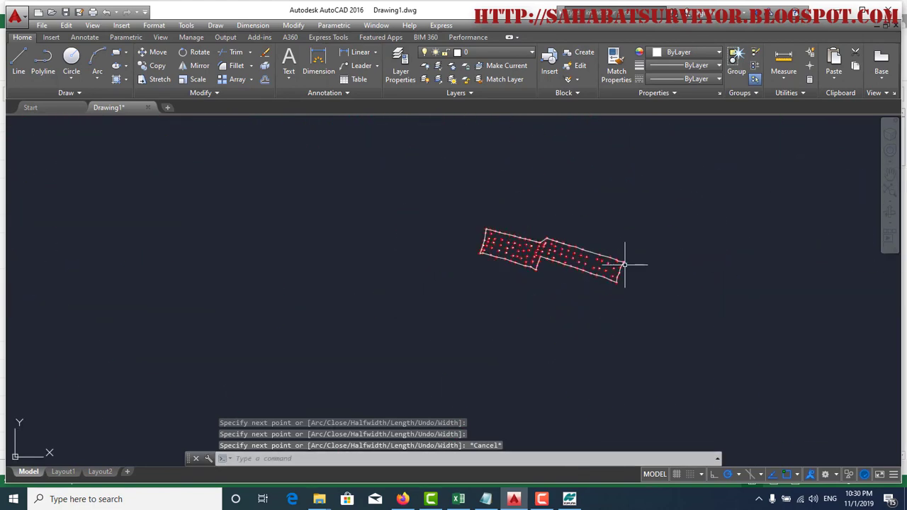
scroll(630, 257, "up", 3)
scroll(400, 244, "down", 4)
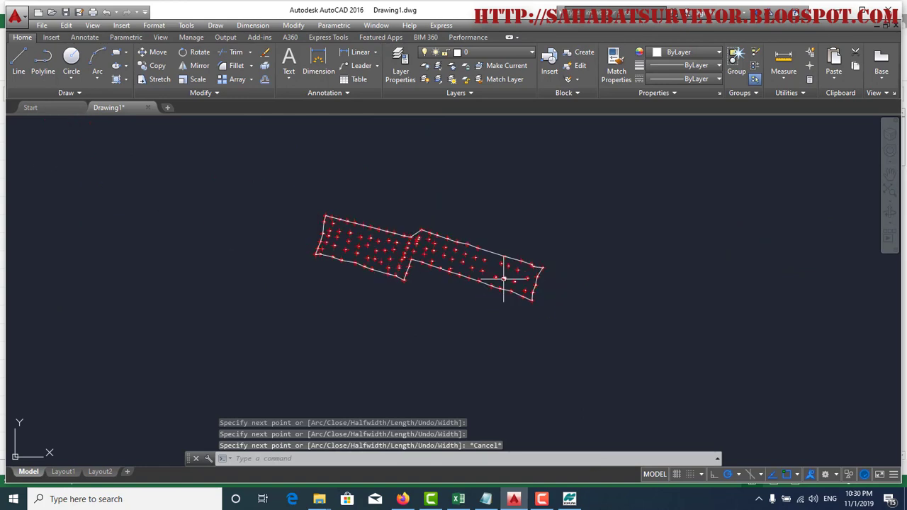
scroll(391, 241, "up", 4)
scroll(394, 240, "down", 2)
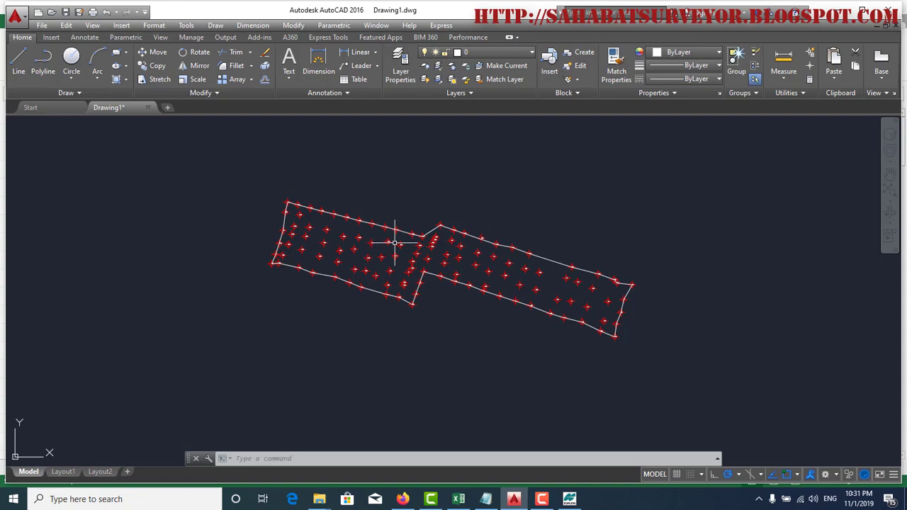
scroll(395, 243, "up", 4)
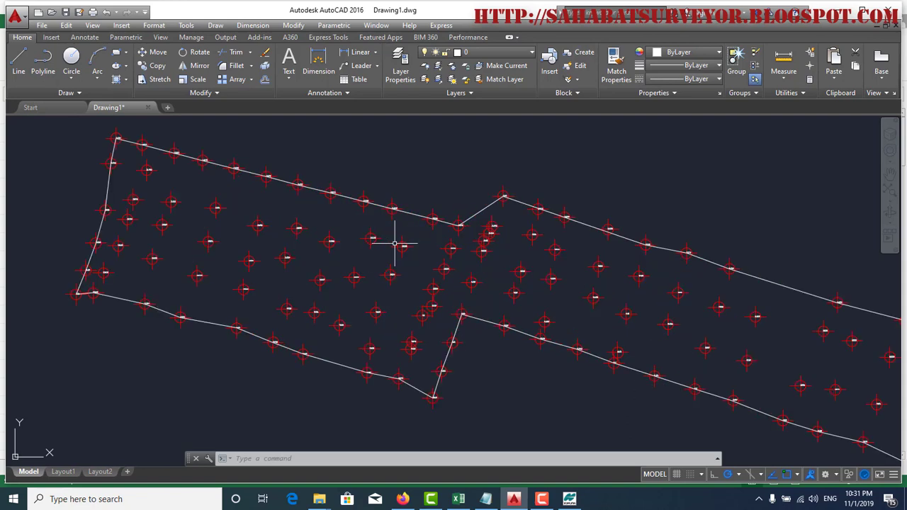
scroll(397, 243, "down", 2)
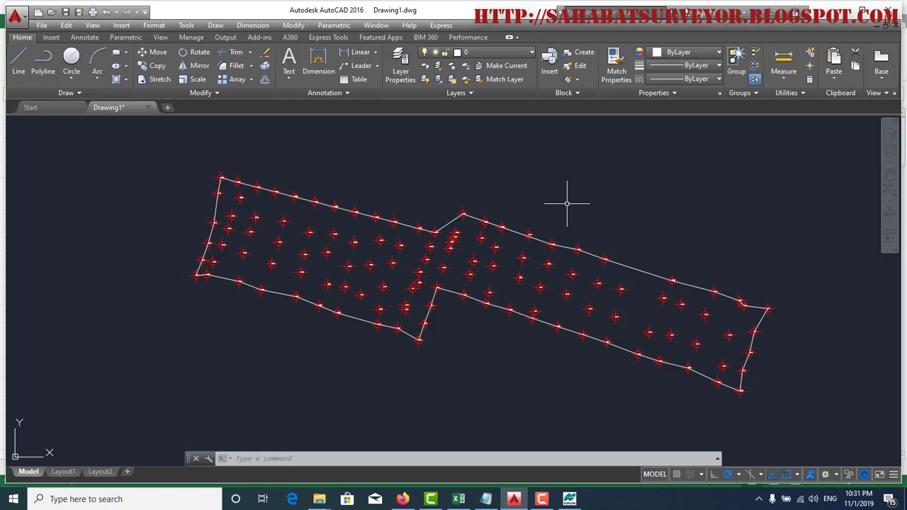
scroll(569, 203, "down", 2)
scroll(571, 203, "up", 2)
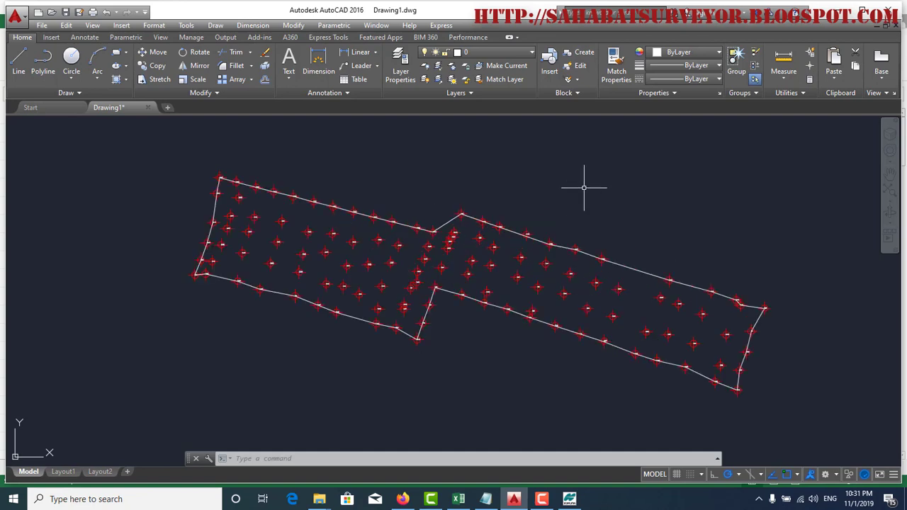